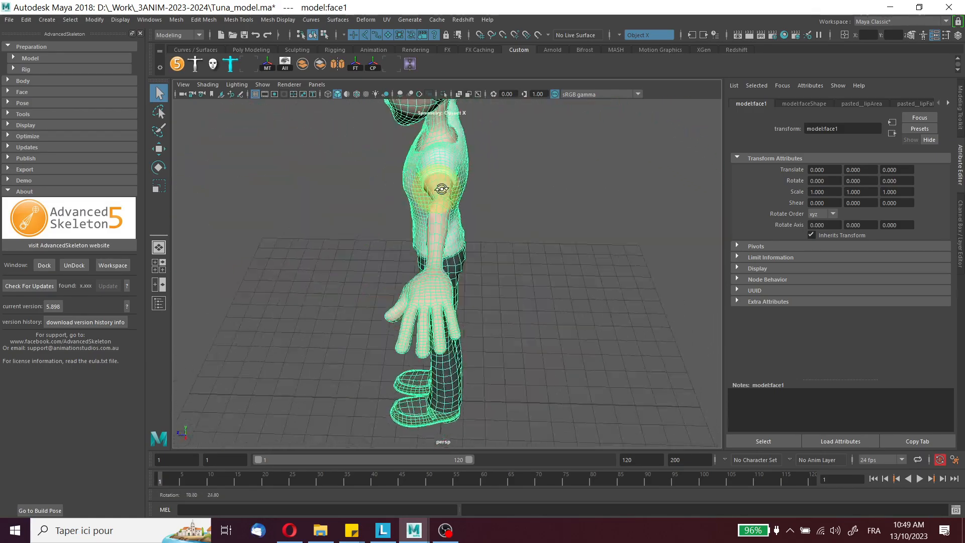
Examine the character mesh from the side and front, including its torso, arms and head.
right_click_drag(534, 254, 491, 226, "alt")
left_click_drag(490, 226, 451, 226, "alt")
scroll(504, 237, "up", 3)
scroll(503, 238, "down", 3)
middle_click_drag(451, 226, 450, 279, "alt")
scroll(450, 279, "up", 3)
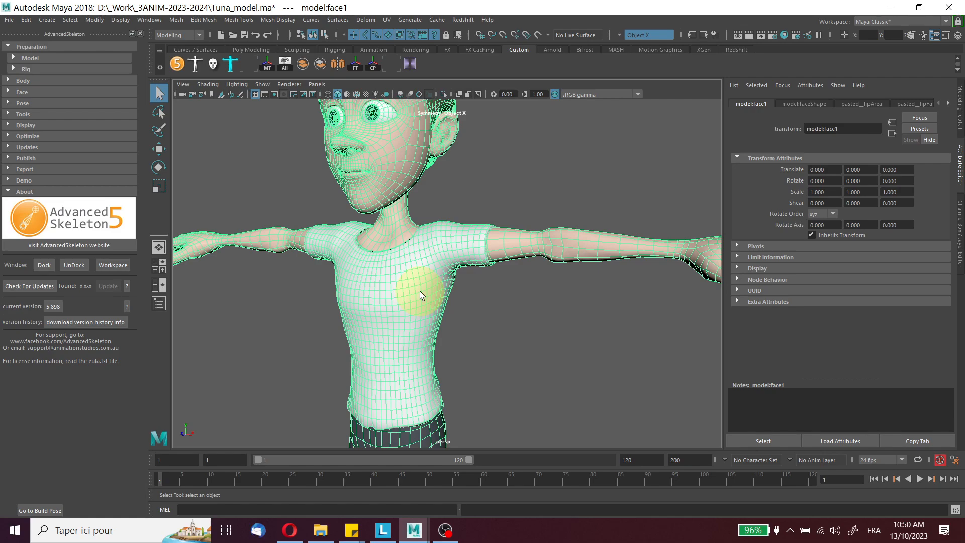
left_click_drag(414, 273, 442, 299, "alt")
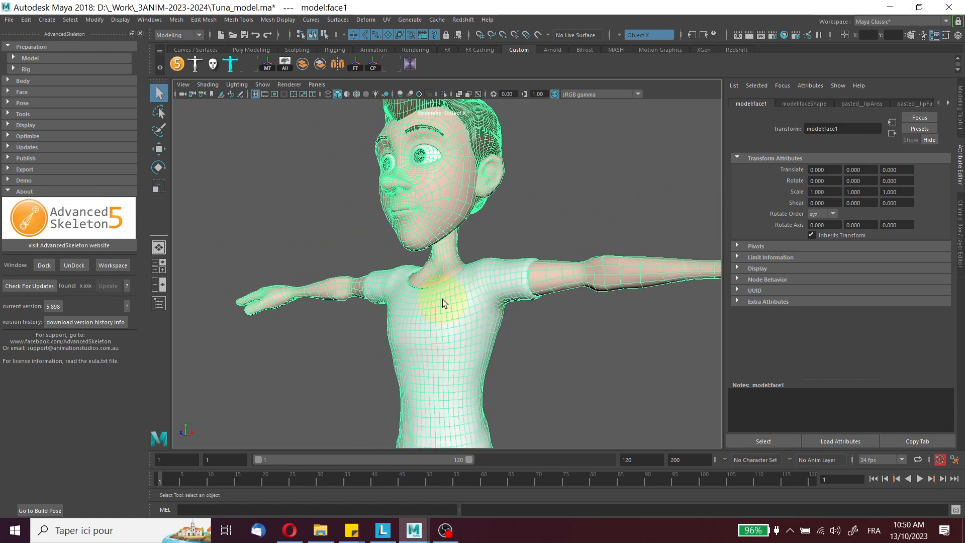
Display the Outliner beside the viewport.
left_click(160, 303)
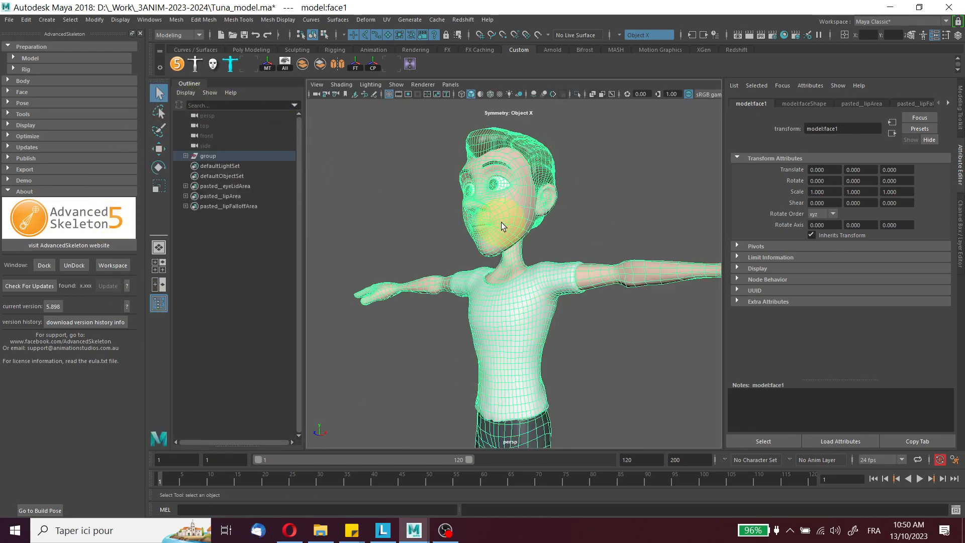
scroll(502, 284, "down", 10)
left_click_drag(502, 283, 533, 286, "alt")
scroll(534, 285, "up", 10)
middle_click_drag(577, 225, 575, 282, "alt")
scroll(575, 282, "up", 3)
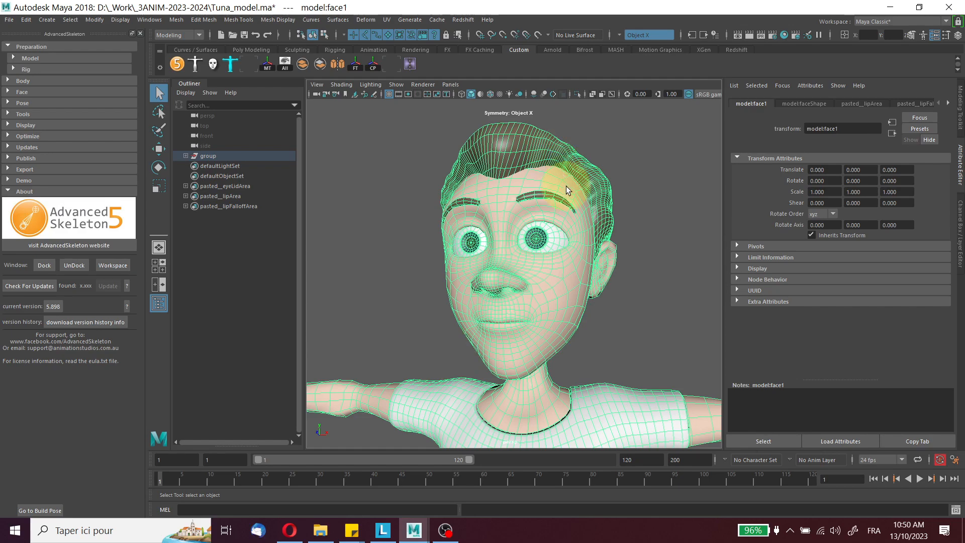
Extract all connected faces of the face skin from the character mesh as a separate object.
right_click_drag(546, 284, 546, 287)
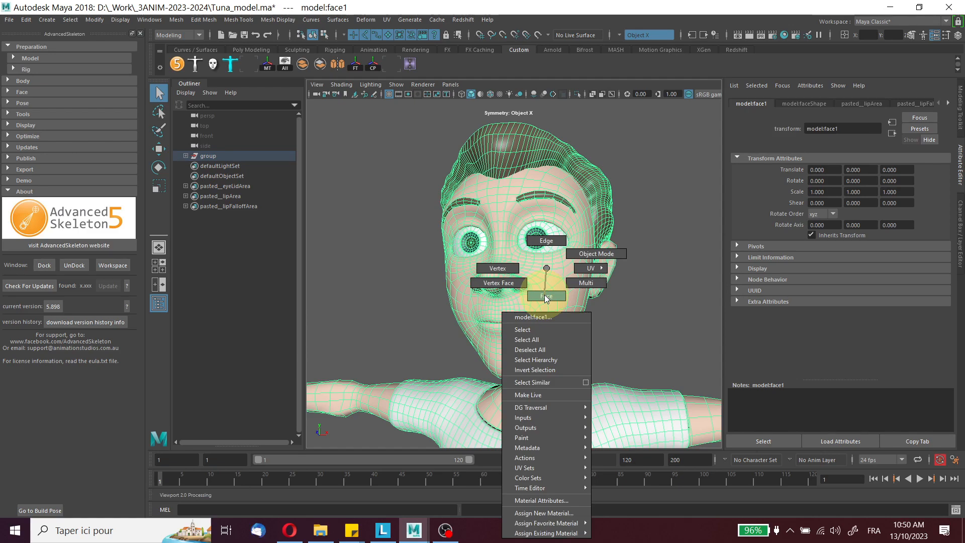
left_click(545, 296)
double_click(550, 284)
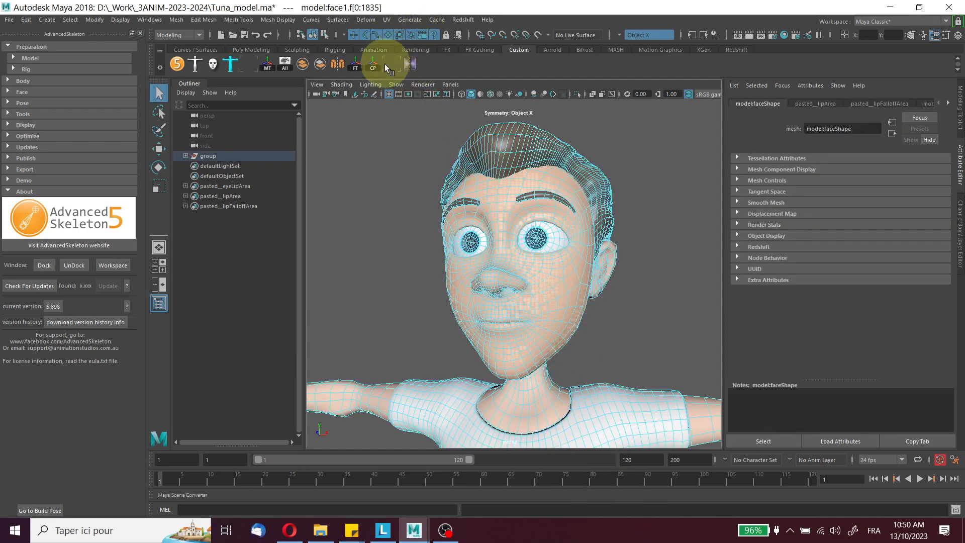
left_click(320, 64)
key("w")
left_click_drag(670, 261, 627, 282, "alt")
left_click(636, 306)
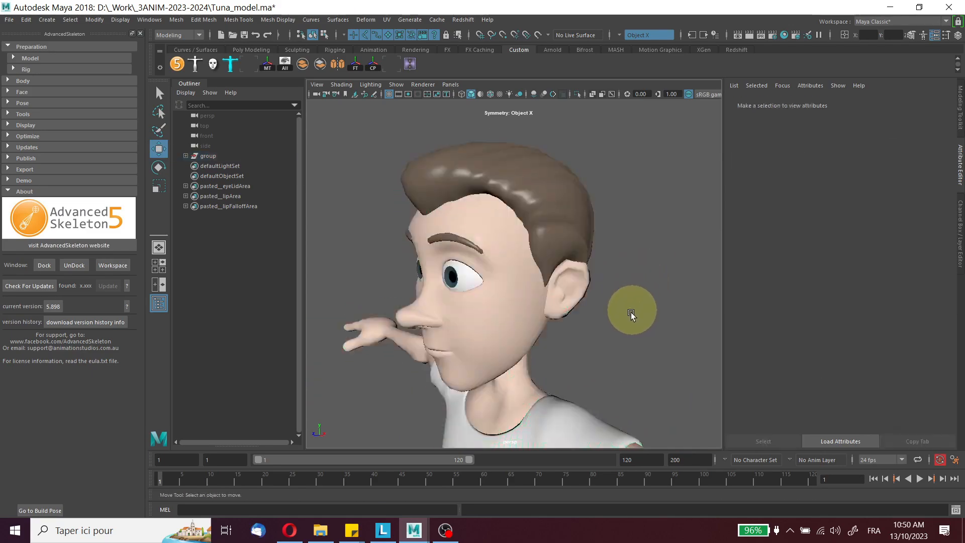
Rename the extracted face mesh as Head.
left_click(506, 291)
left_click_drag(610, 370, 619, 338, "alt")
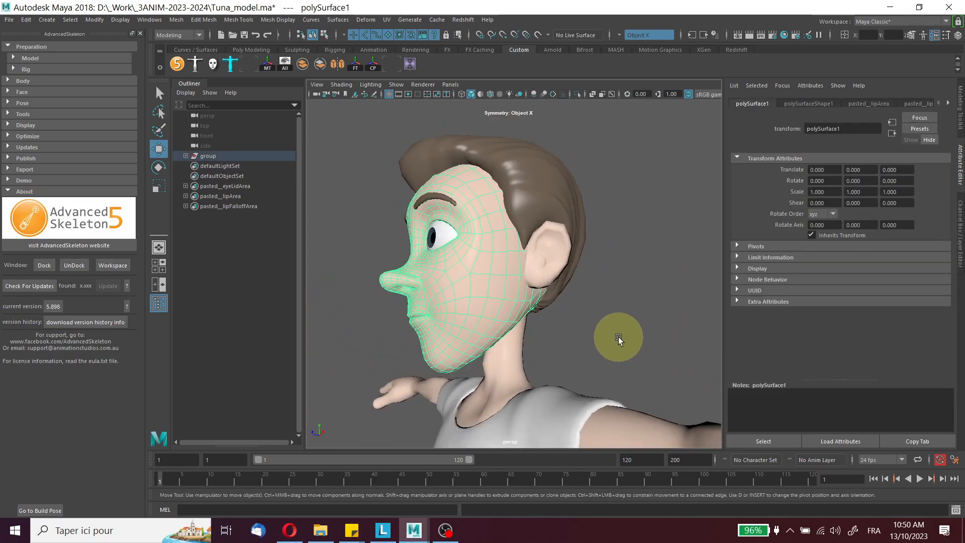
left_click(187, 156)
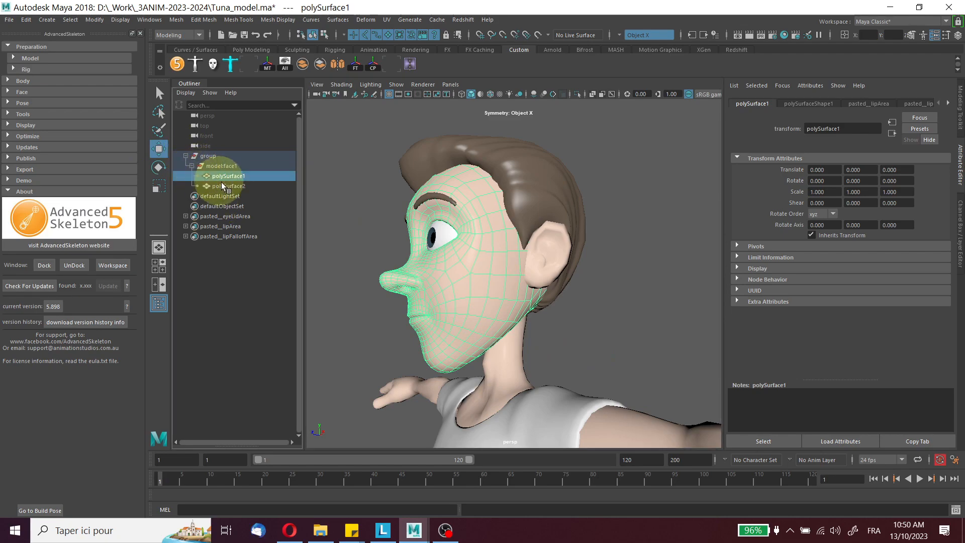
left_click(228, 186)
double_click(231, 176)
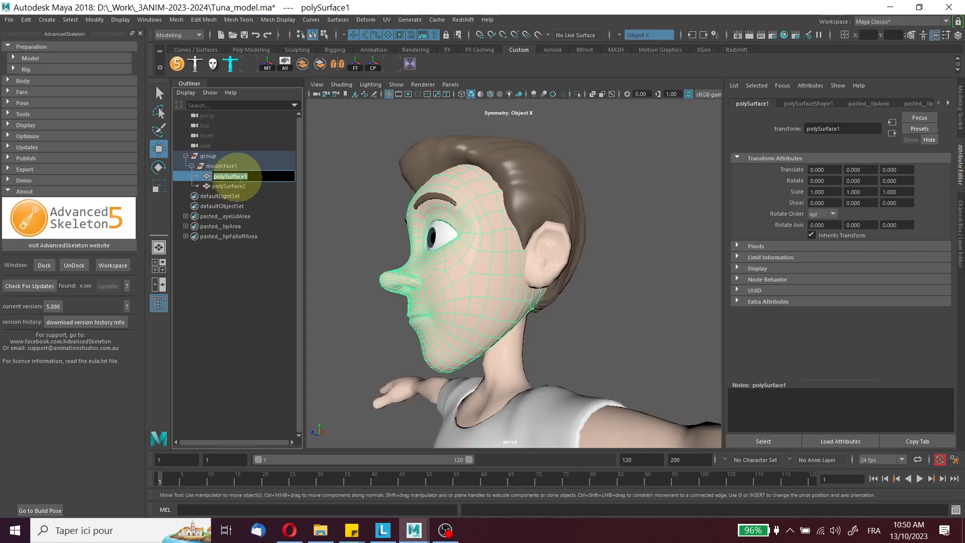
type("Head")
key("Return")
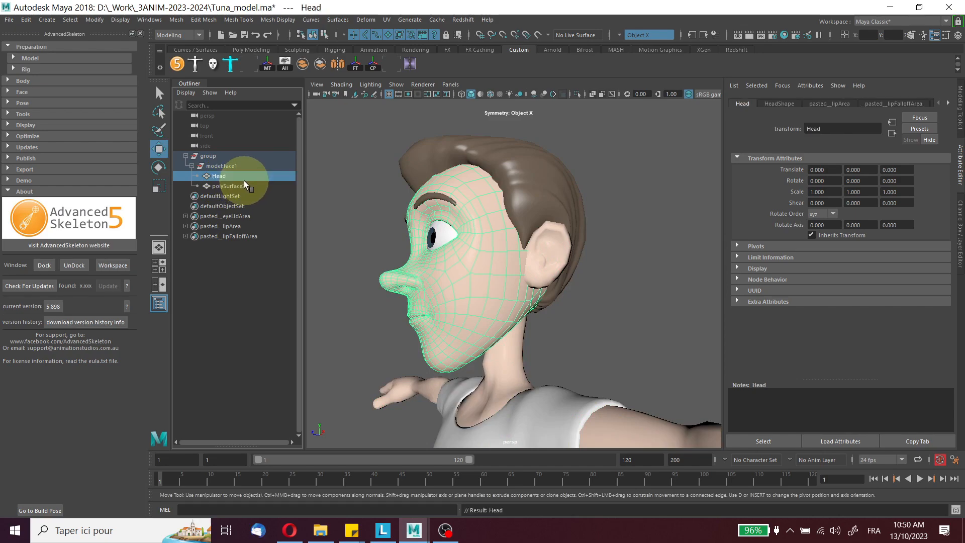
Extract the neck and arm skin from the rest of the body mesh as a separate object.
left_click(593, 346)
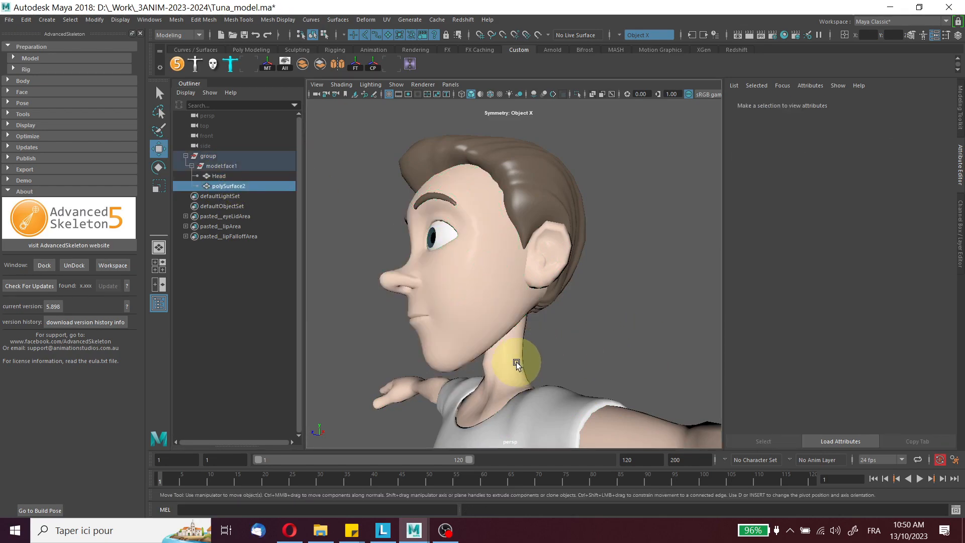
left_click(516, 364)
right_click_drag(512, 268, 525, 297)
double_click(507, 355)
left_click(324, 62)
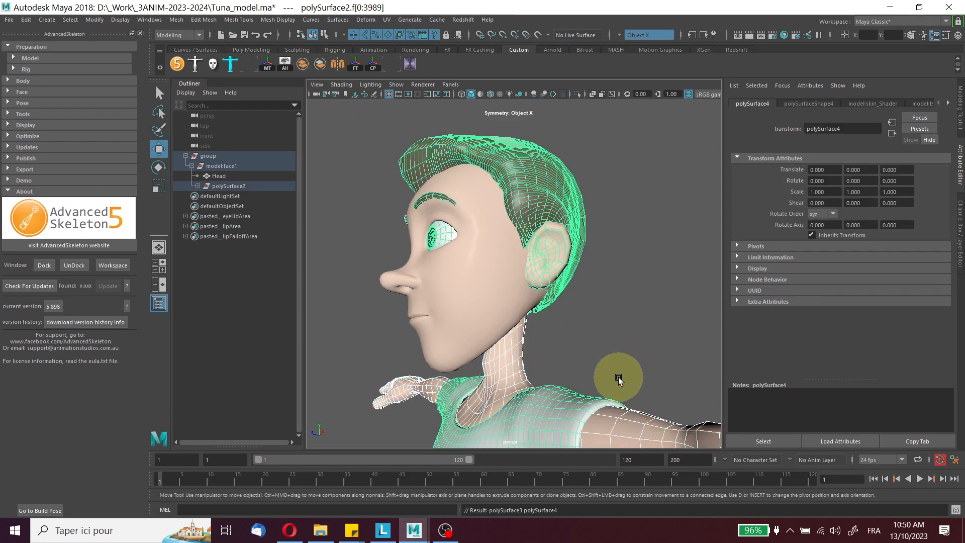
left_click_drag(616, 344, 643, 347, "alt")
middle_click_drag(643, 347, 632, 192, "alt")
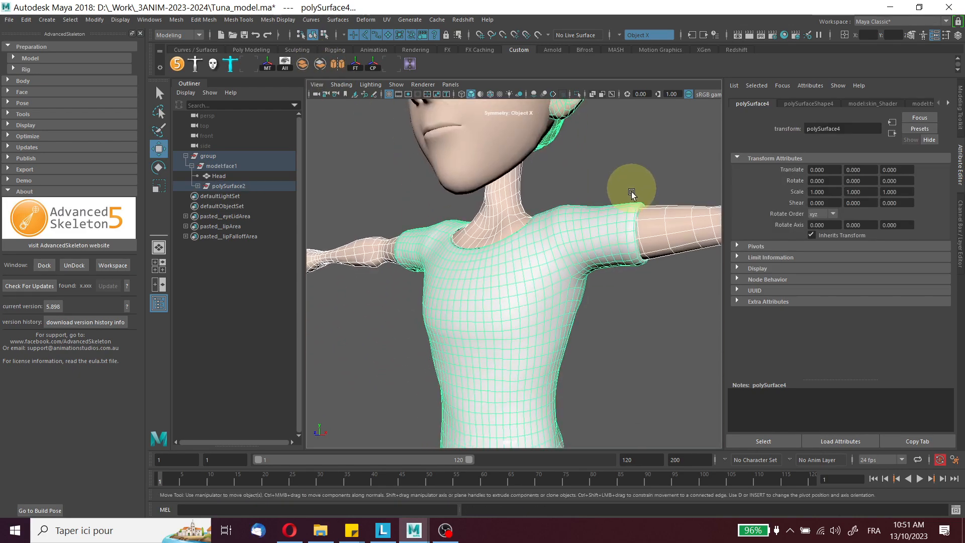
scroll(632, 212, "down", 7)
left_click_drag(621, 232, 644, 244, "alt")
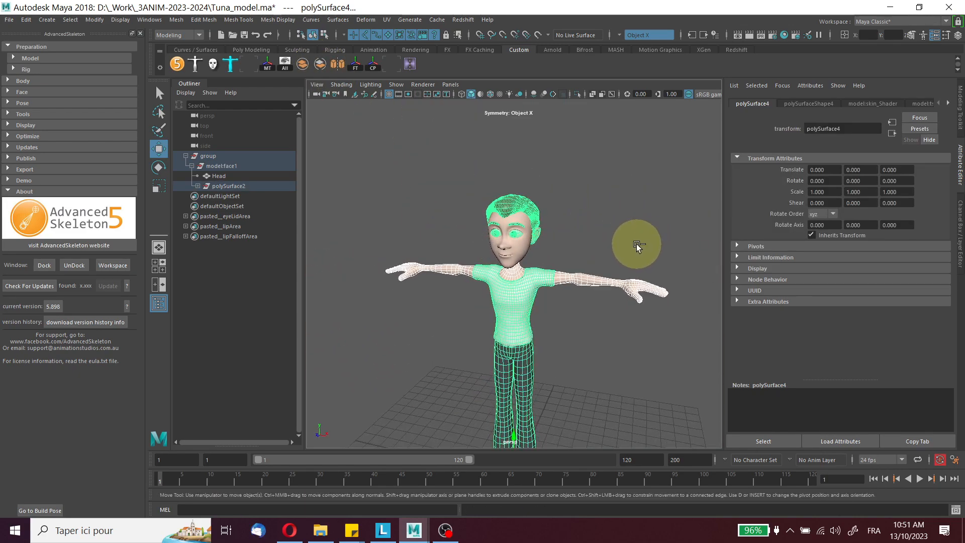
Undo the skin extraction, redo it and clear the selection.
key("ctrl+z")
scroll(588, 259, "up", 5)
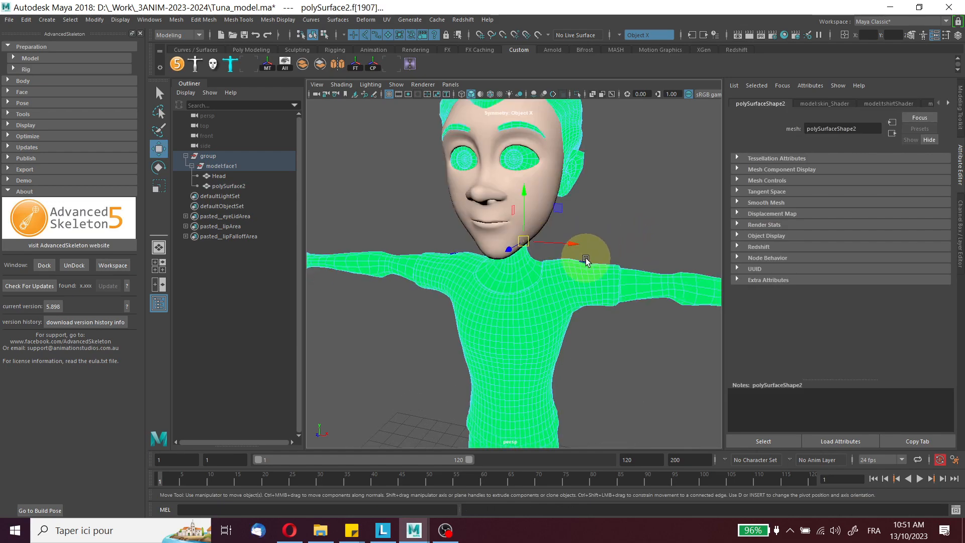
left_click(268, 35)
left_click(269, 37)
left_click(689, 239)
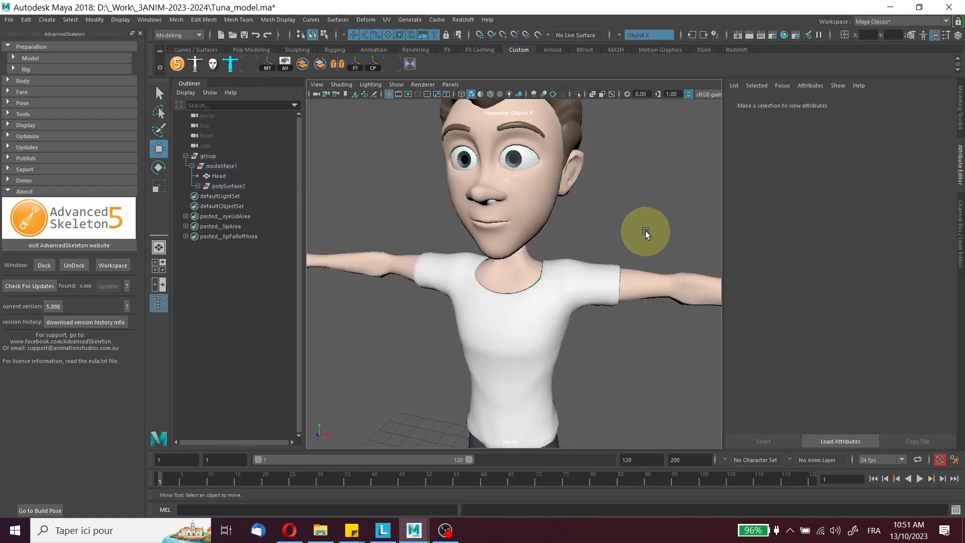
Combine the neck and arm skin with the mesh holding the shirt, hair and eyes.
left_click_drag(646, 232, 633, 221, "alt")
left_click(525, 263)
left_click(543, 290, "shift")
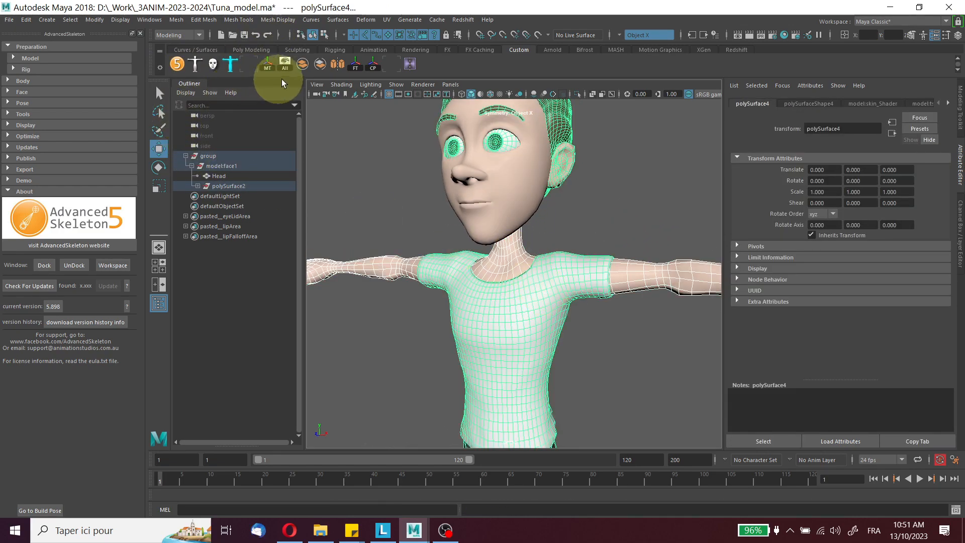
left_click_drag(674, 205, 626, 246, "alt")
left_click(317, 62)
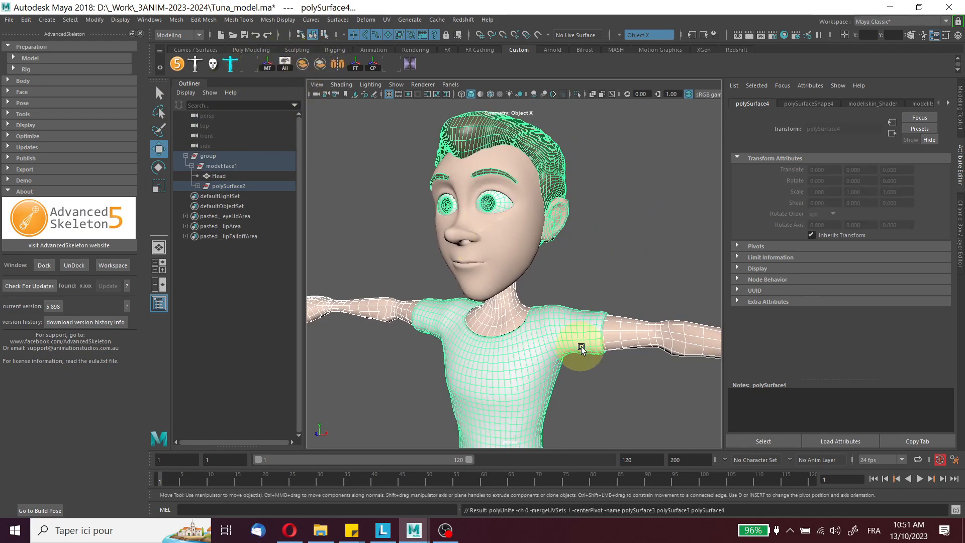
left_click_drag(581, 349, 599, 270, "alt")
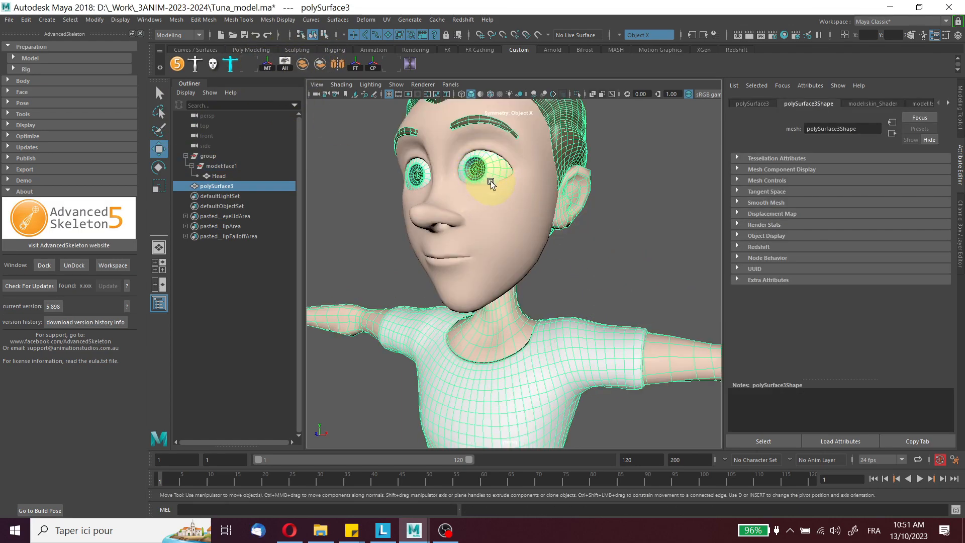
Extract the faces of both eyes from the combined body mesh, using symmetry, and return to object selection.
left_click_drag(490, 180, 523, 192, "alt")
right_click_drag(539, 193, 540, 215)
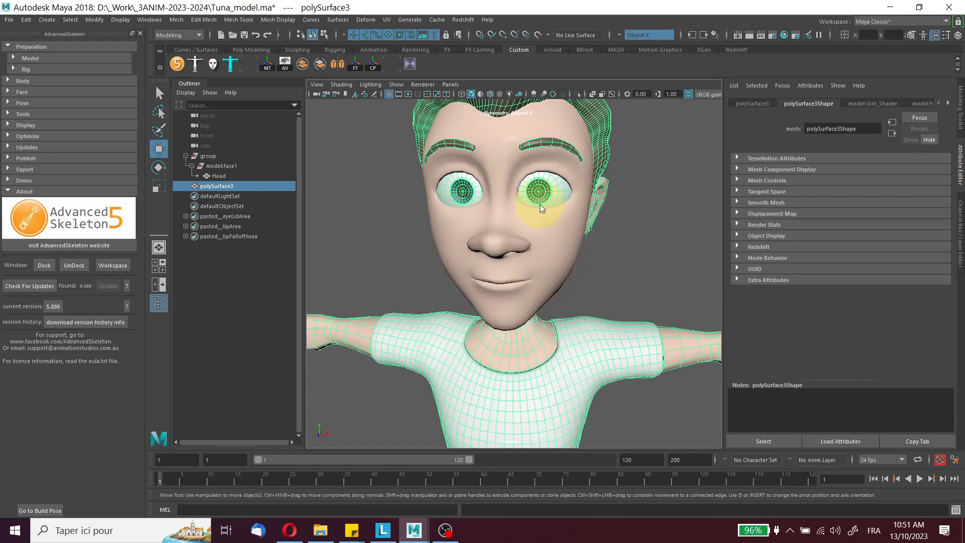
double_click(537, 194)
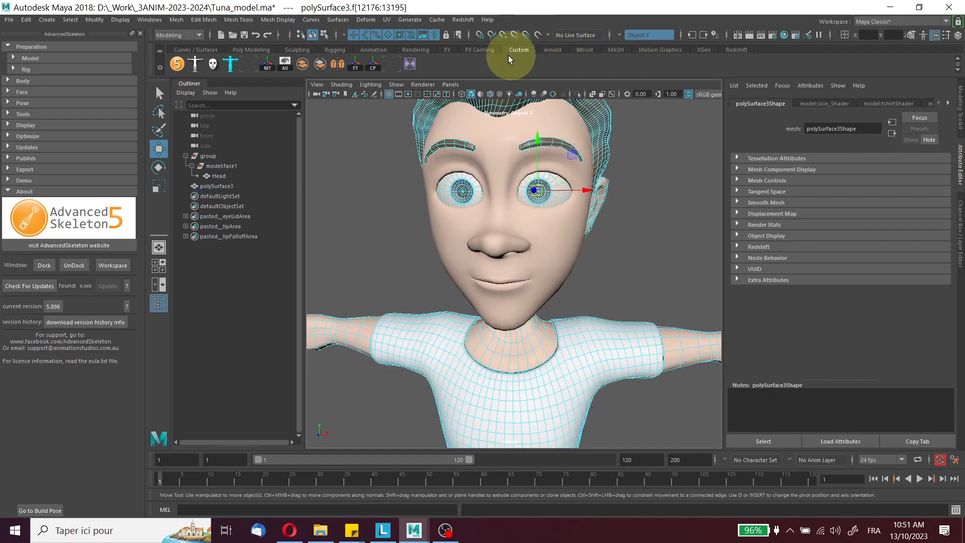
left_click(319, 64)
right_click_drag(599, 209, 616, 200)
left_click_drag(616, 214, 564, 209, "alt")
left_click(628, 213)
left_click(532, 190)
Rename the character's right eye mesh as eye_R.
left_click(453, 173)
middle_click_drag(479, 177, 519, 223, "alt")
right_click_drag(519, 224, 571, 287, "alt")
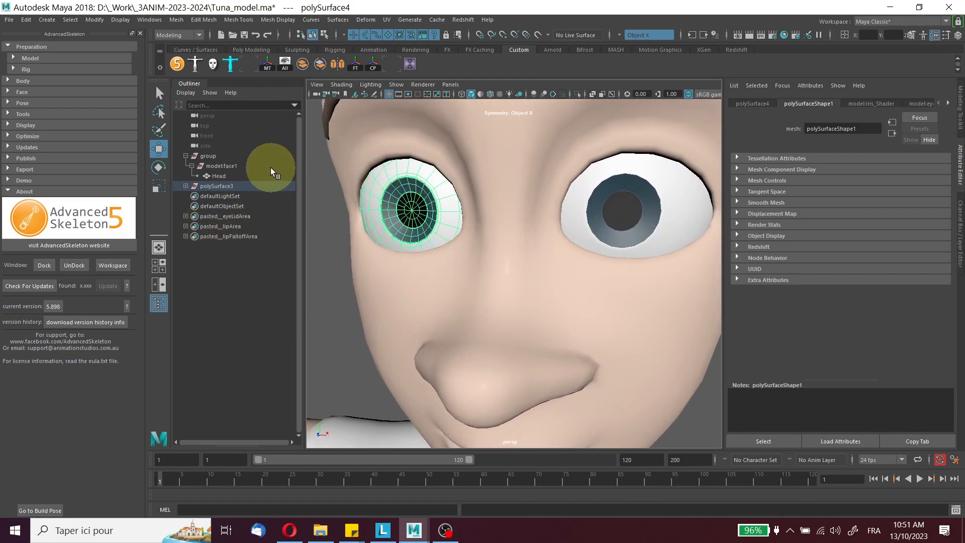
key("f")
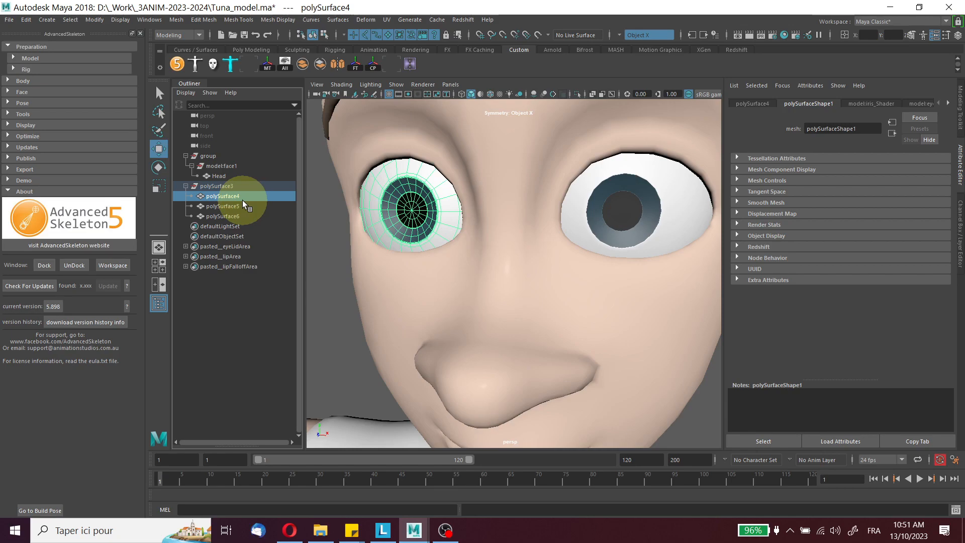
key("e")
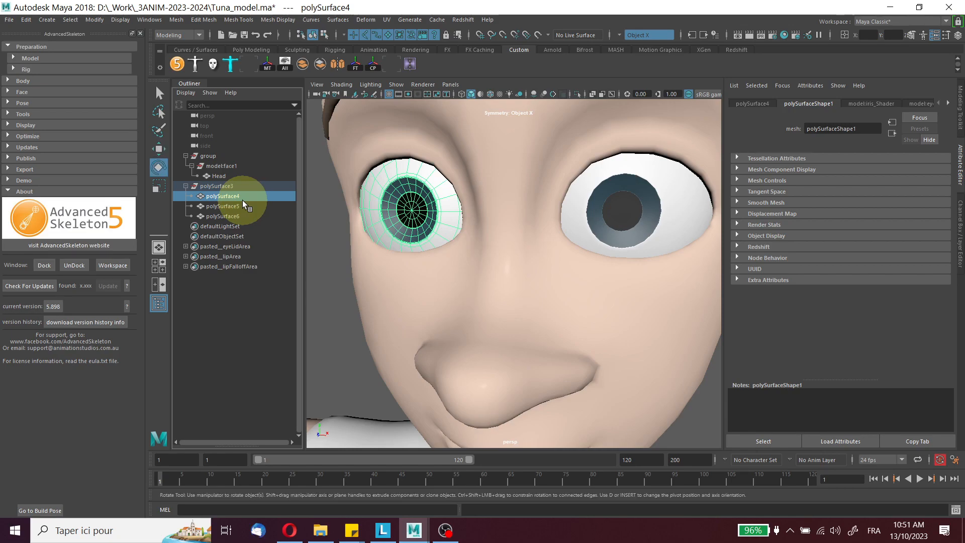
double_click(244, 201)
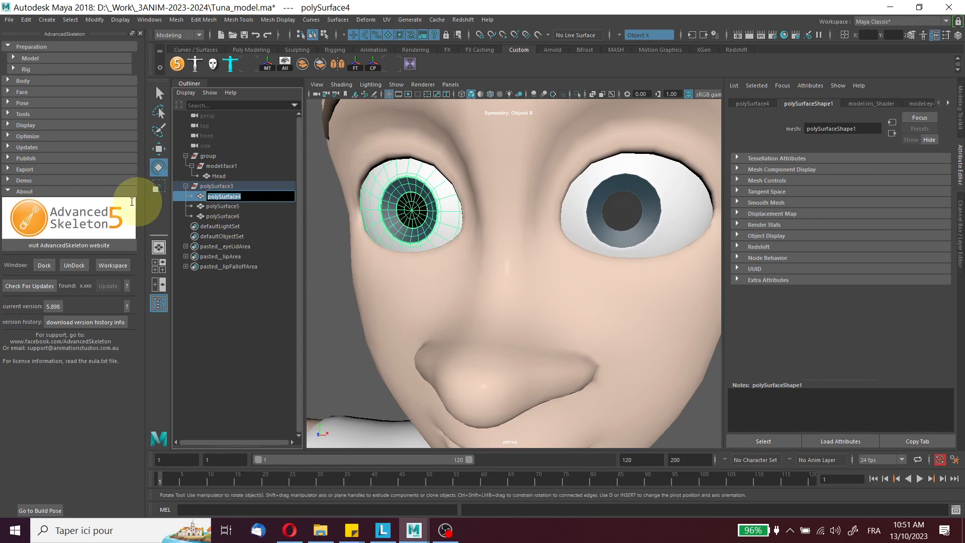
type("eye_R")
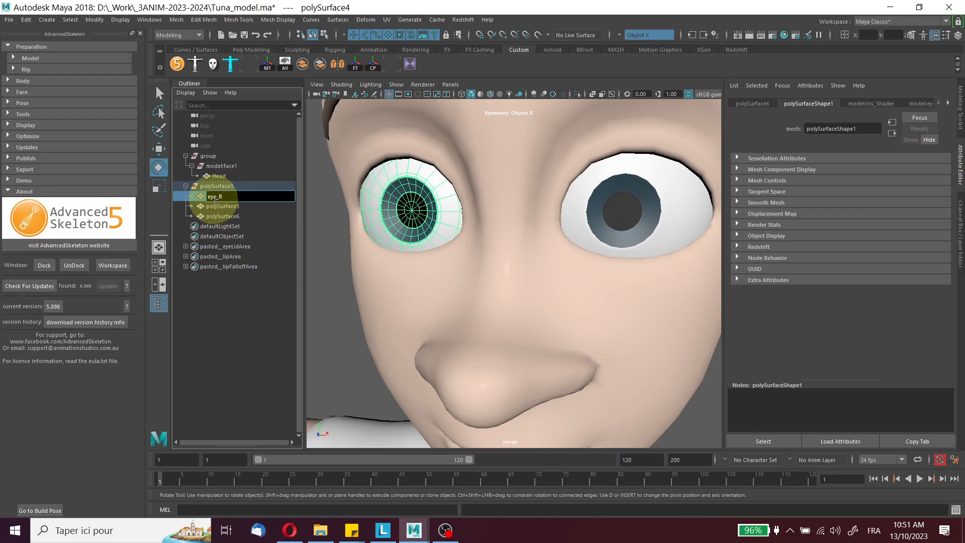
Rename the character's left eye mesh as eye_L.
left_click(642, 209)
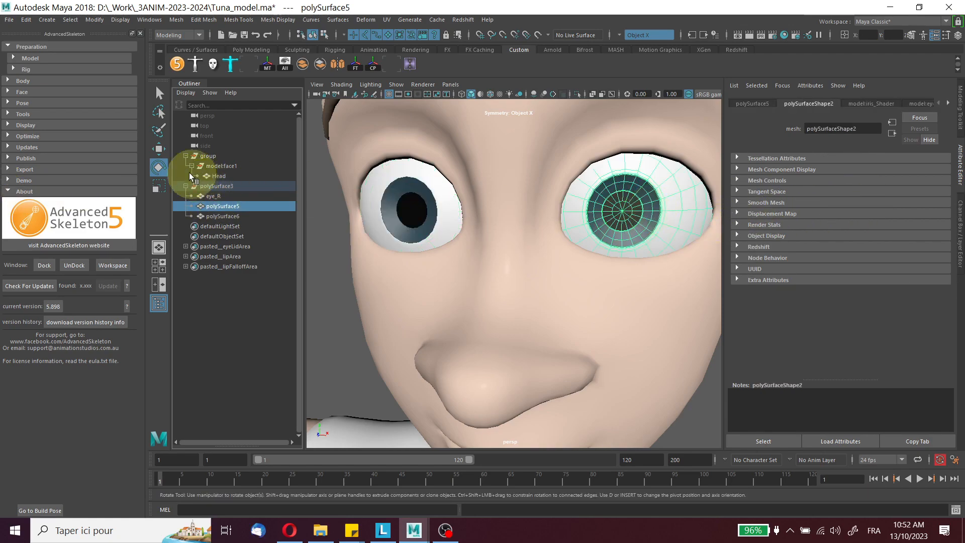
left_click(221, 216)
double_click(224, 206)
type("eye_")
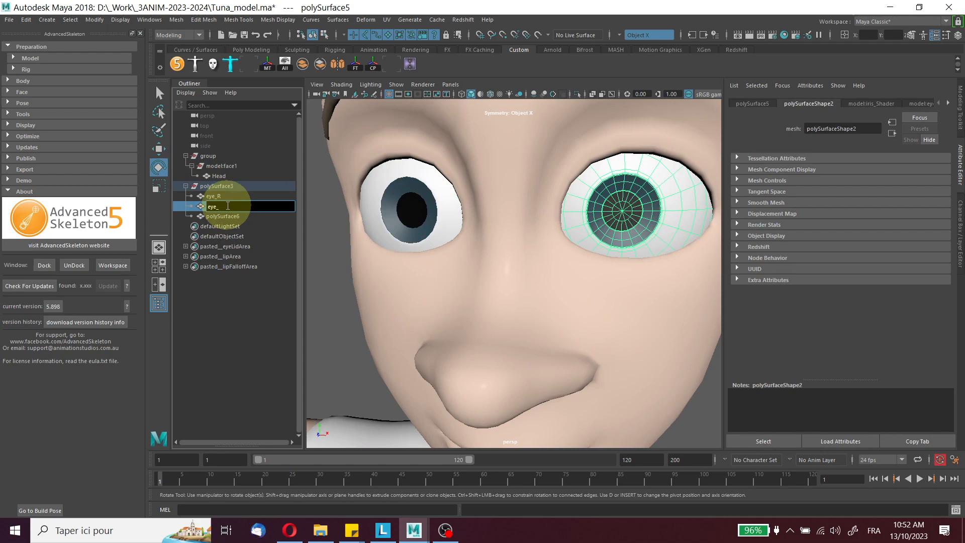
type("L")
key("Return")
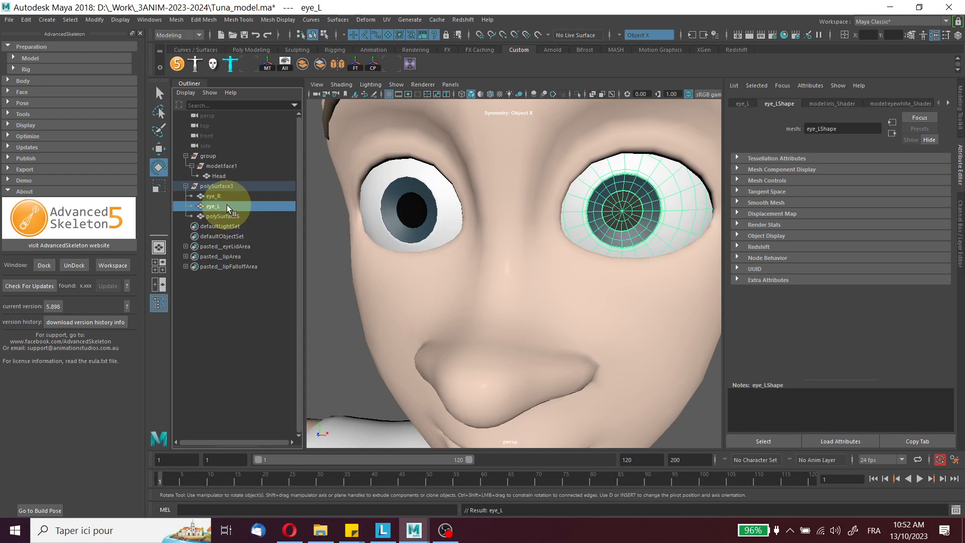
Extract the faces of both eyebrows from the body mesh, using symmetry, and return to object selection.
scroll(409, 216, "down", 3)
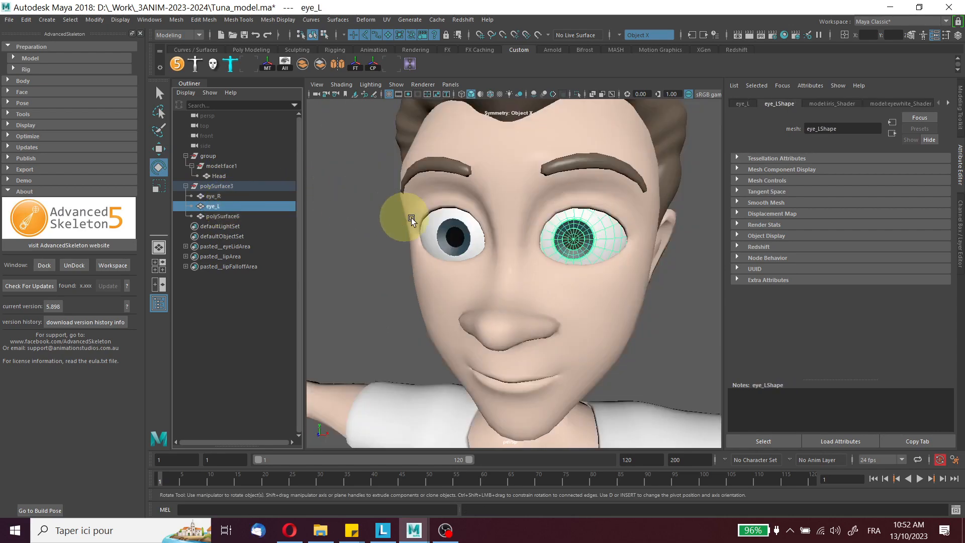
left_click(543, 181)
left_click(568, 160)
right_click_drag(567, 156, 557, 161)
left_click(560, 163)
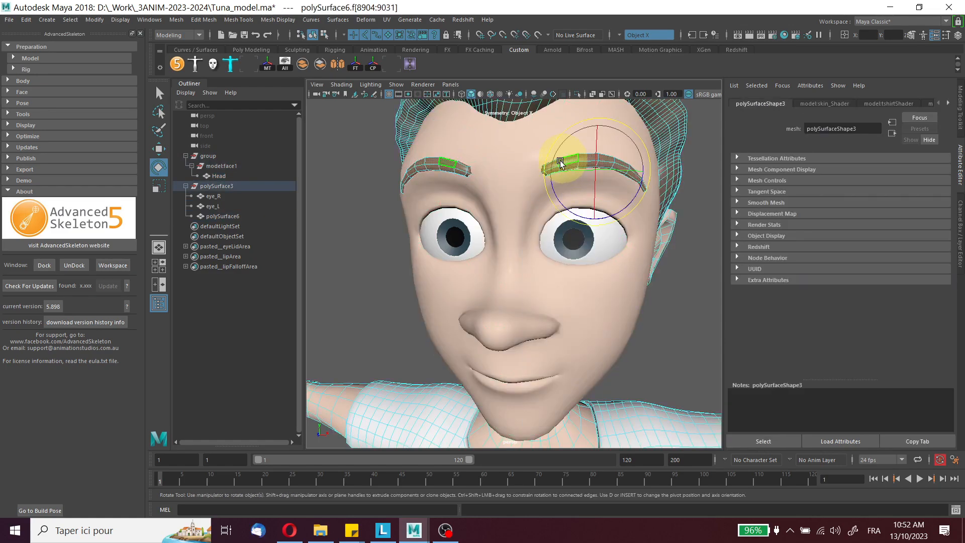
left_click(321, 63)
mouse_move(538, 146)
left_mouse_down("alt")
mouse_move(509, 185)
mouse_move(540, 142)
left_mouse_up("alt")
right_click_drag(543, 150, 583, 129)
left_click_drag(676, 192, 656, 196, "alt")
Combine the two separate eyebrow meshes into one object.
left_click(712, 311)
left_click(649, 192)
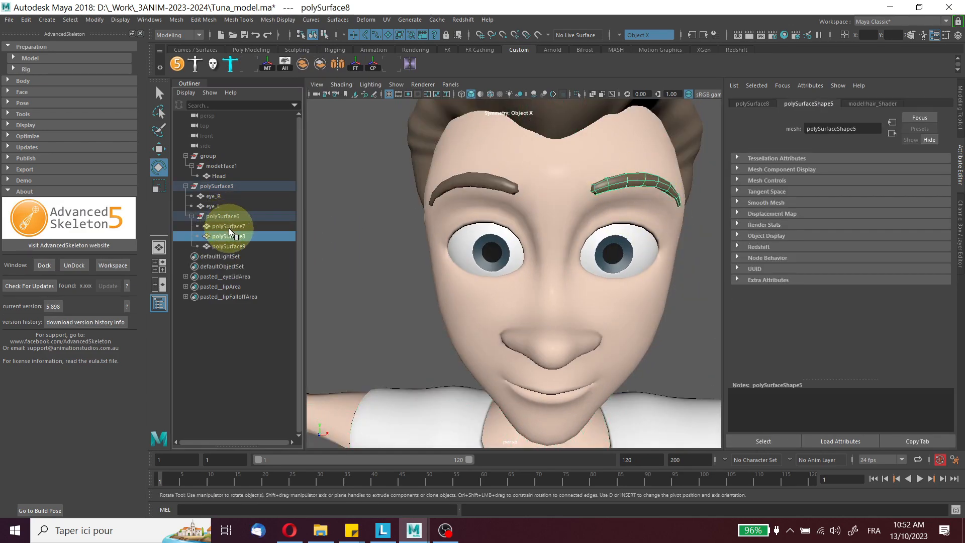
left_click(515, 186)
left_click(609, 172, "shift")
left_click(289, 71)
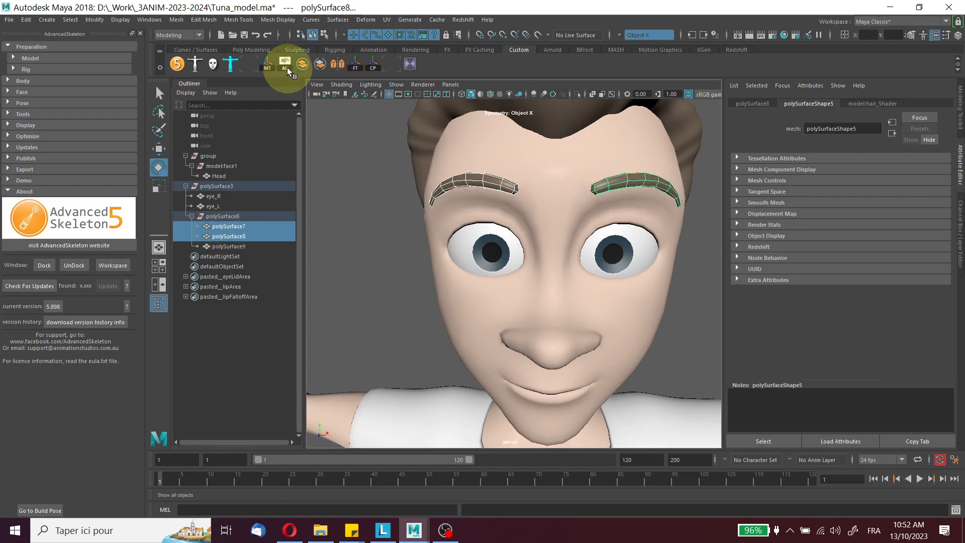
left_click(303, 64)
left_click(708, 350)
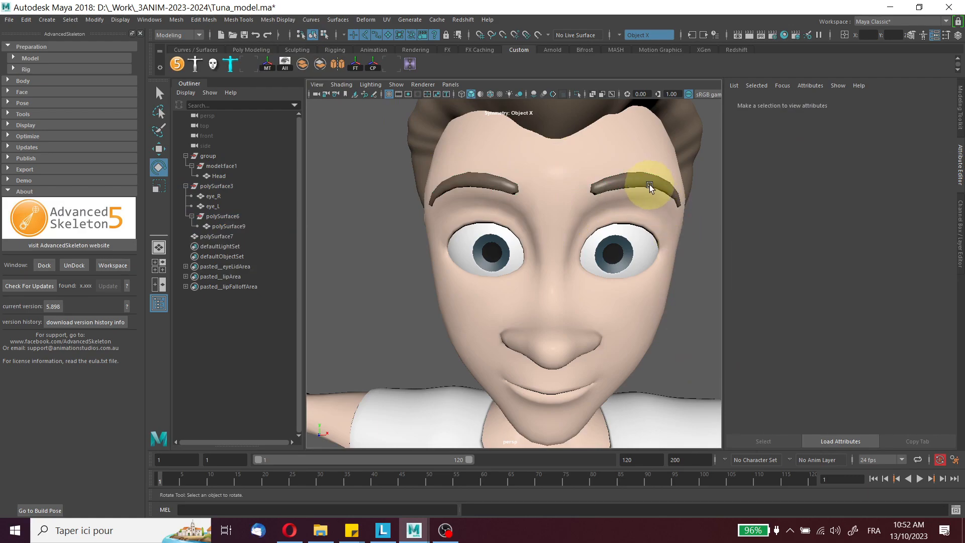
Rename the combined eyebrow mesh as eyebrows.
left_click(650, 187)
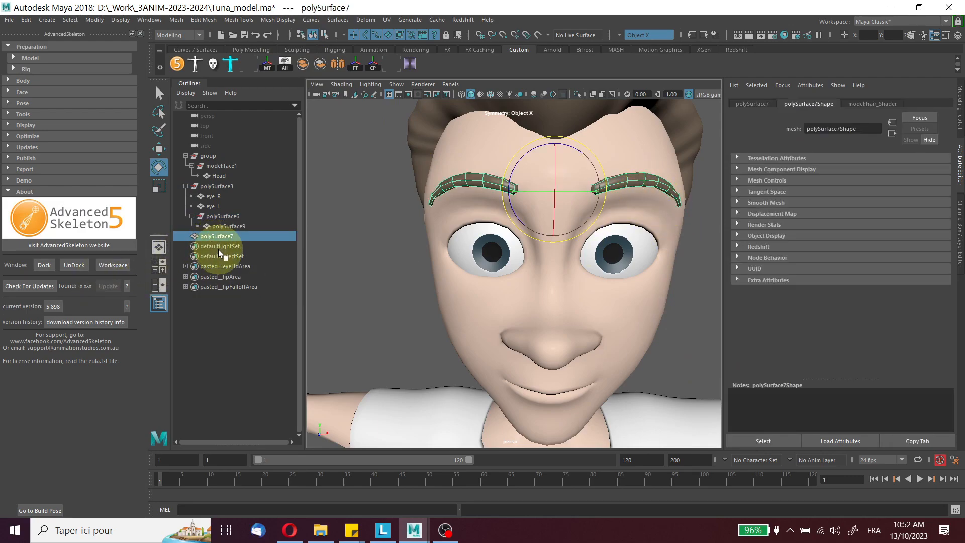
double_click(211, 236)
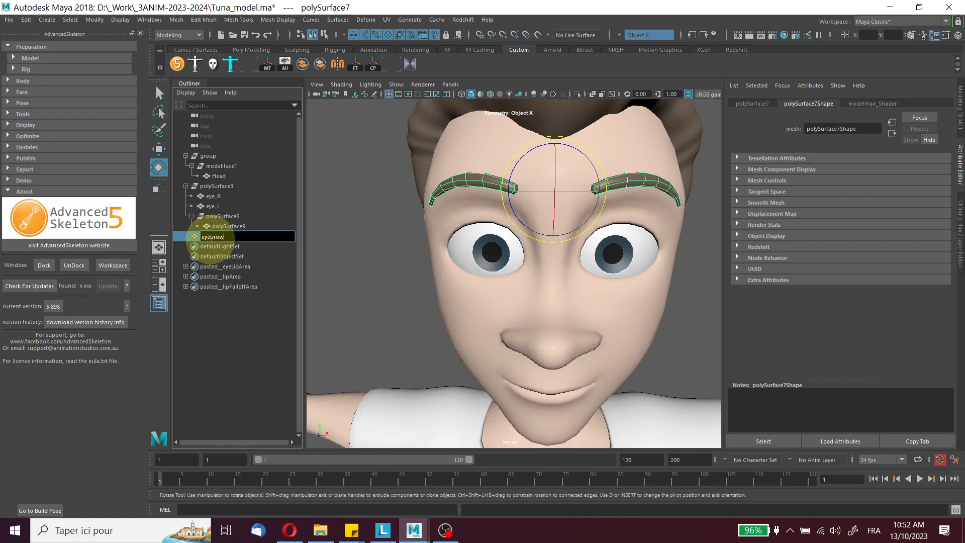
type("eyebrows")
key("Return")
Check how the character is split by selecting the eyes, the head and the mesh that holds the hair and body.
scroll(618, 265, "down", 3)
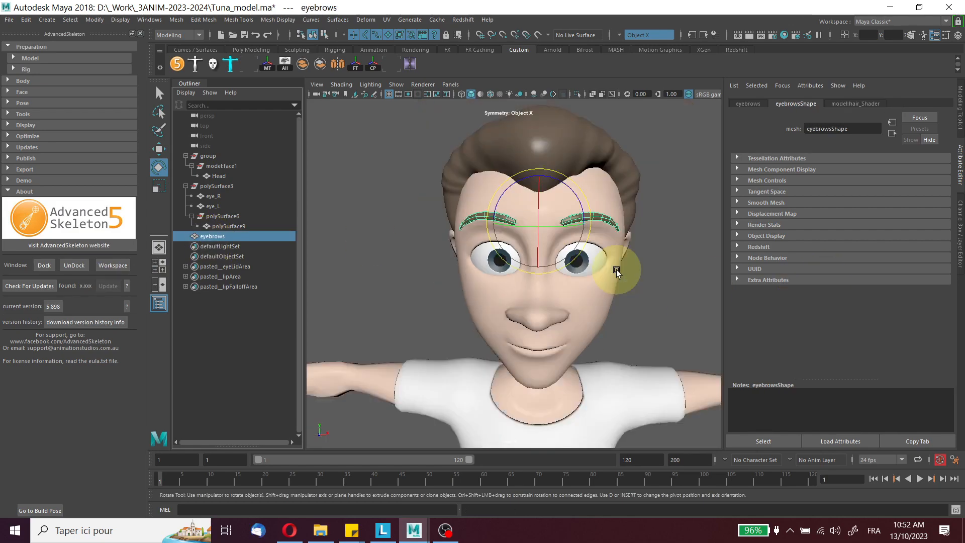
left_click(554, 146)
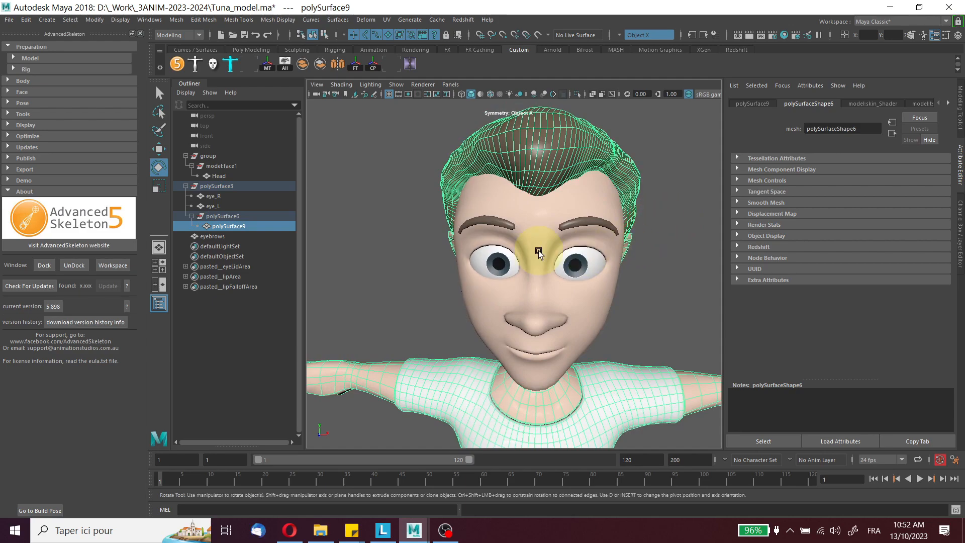
left_click(499, 261)
left_click(576, 264)
left_click(483, 267)
left_click(596, 262)
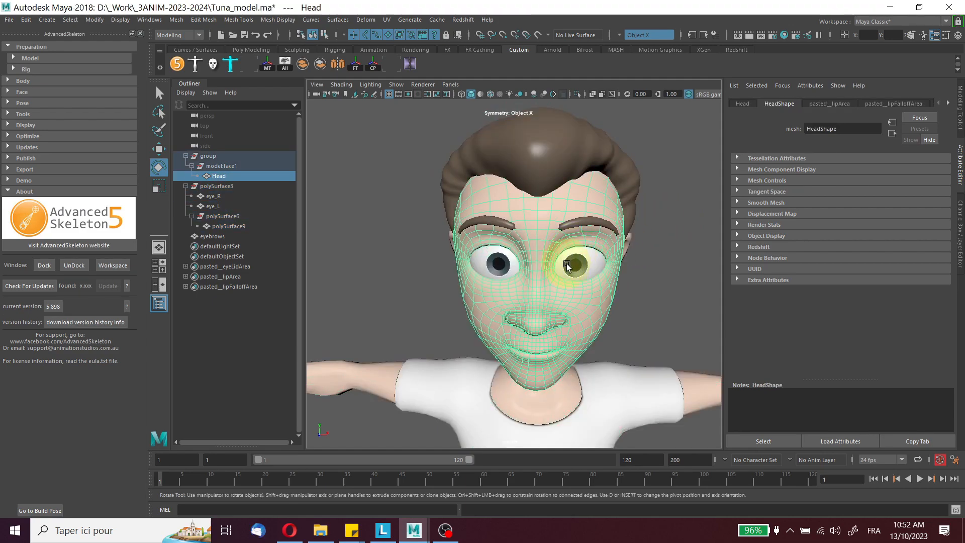
left_click(597, 263)
left_click(556, 147)
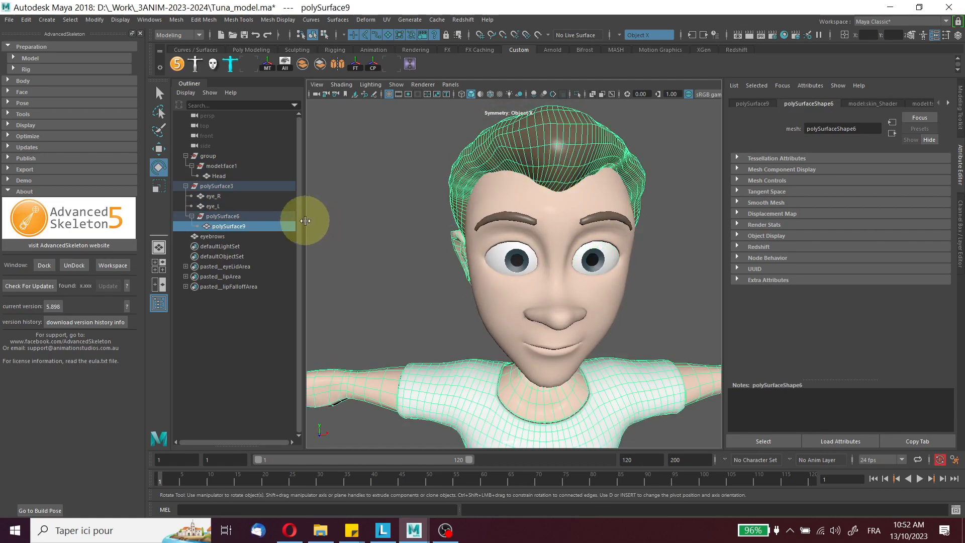
Extract the faces of the hair from the body mesh as a separate object and return to object selection.
left_click(226, 226)
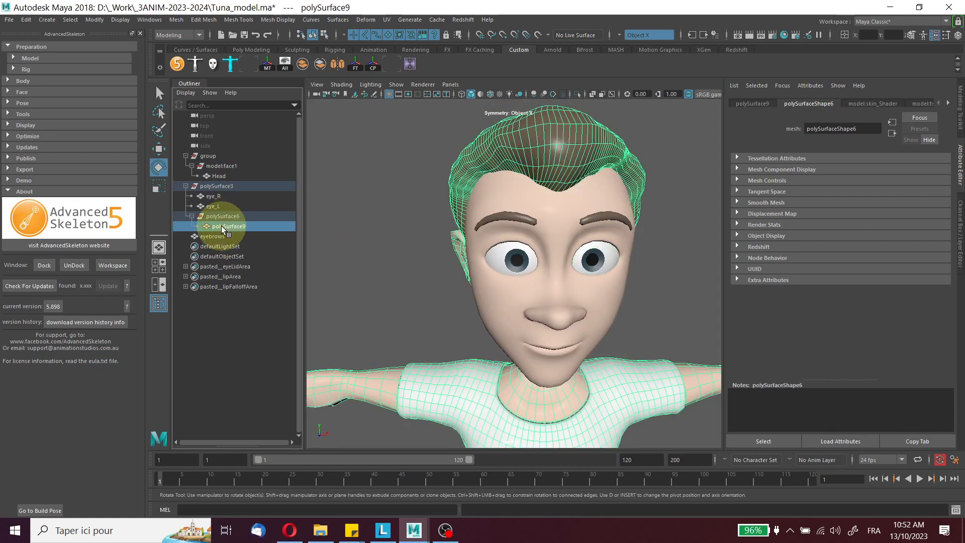
right_click_drag(552, 139, 564, 153)
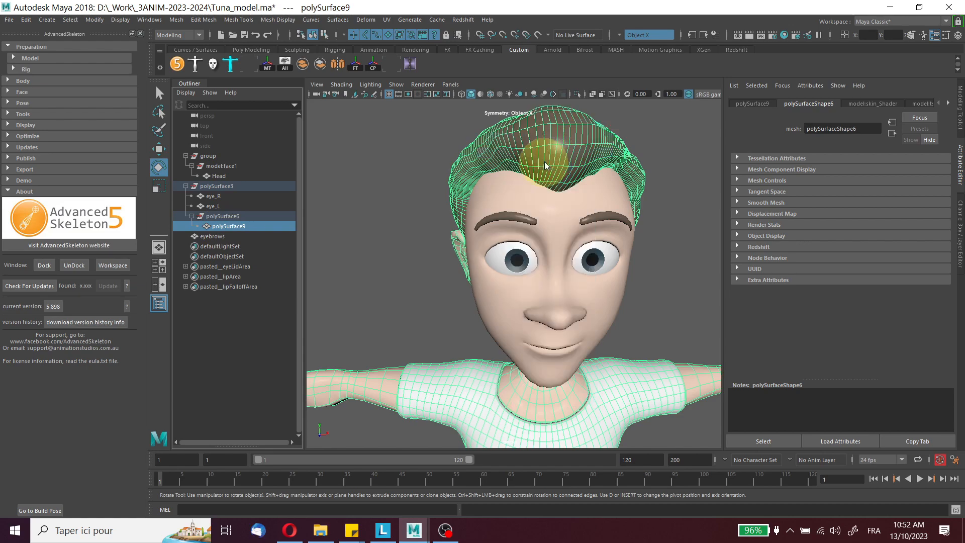
left_click(657, 140)
left_click(573, 151)
double_click(573, 150)
left_click(649, 128)
double_click(614, 141)
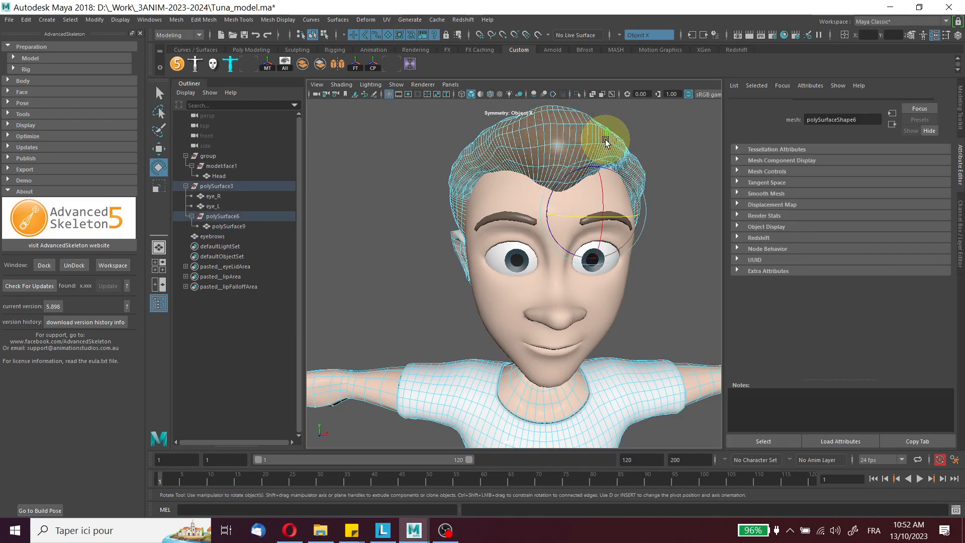
left_click(338, 64)
right_click_drag(566, 154, 616, 139)
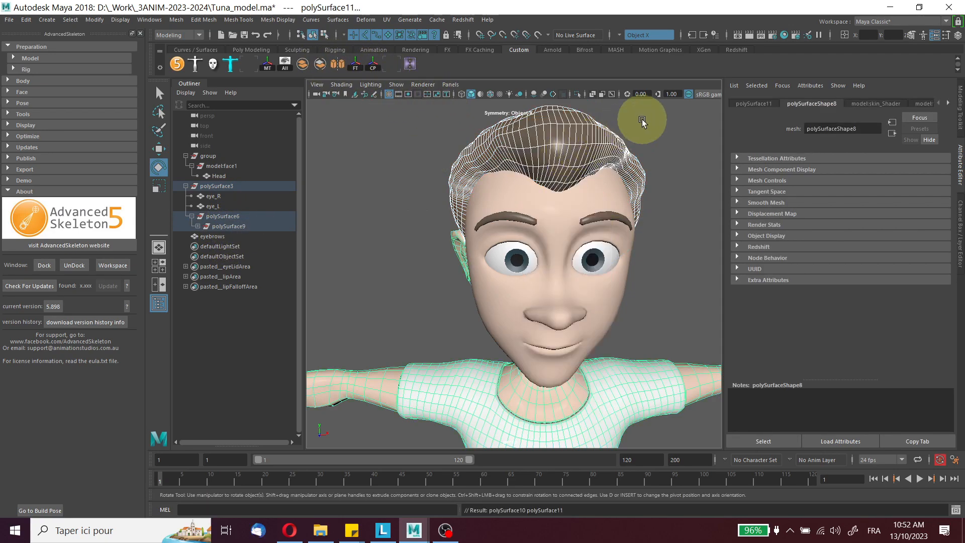
Rename the extracted hair mesh as hair.
left_click(608, 140)
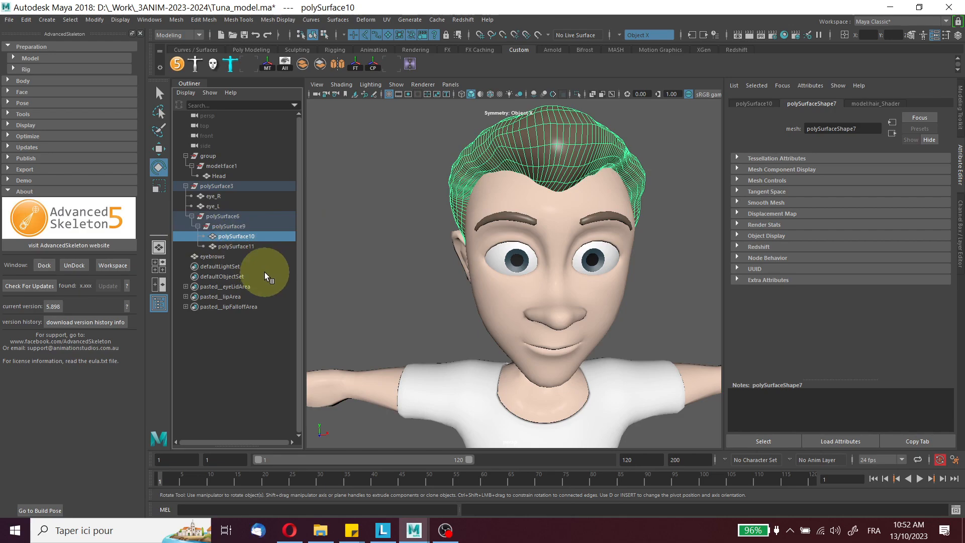
double_click(236, 236)
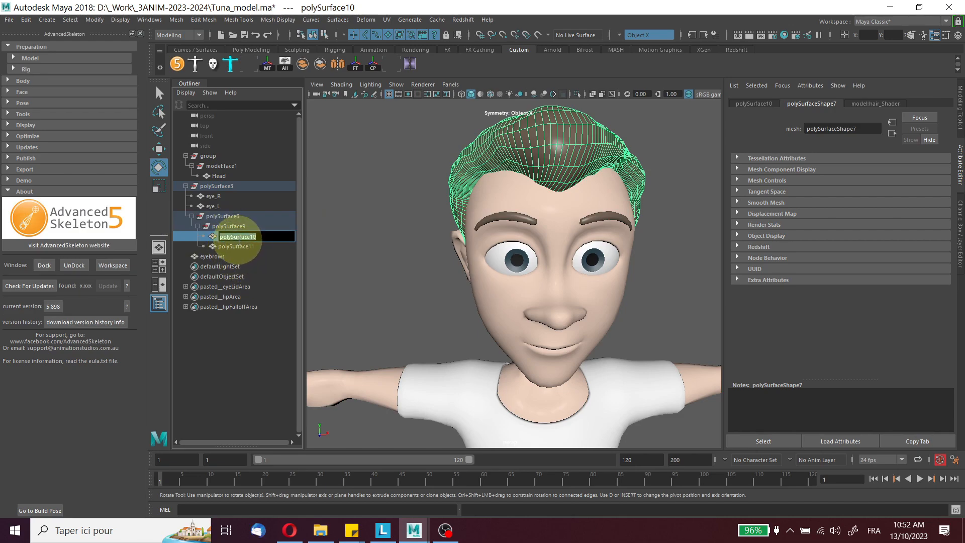
key("Return")
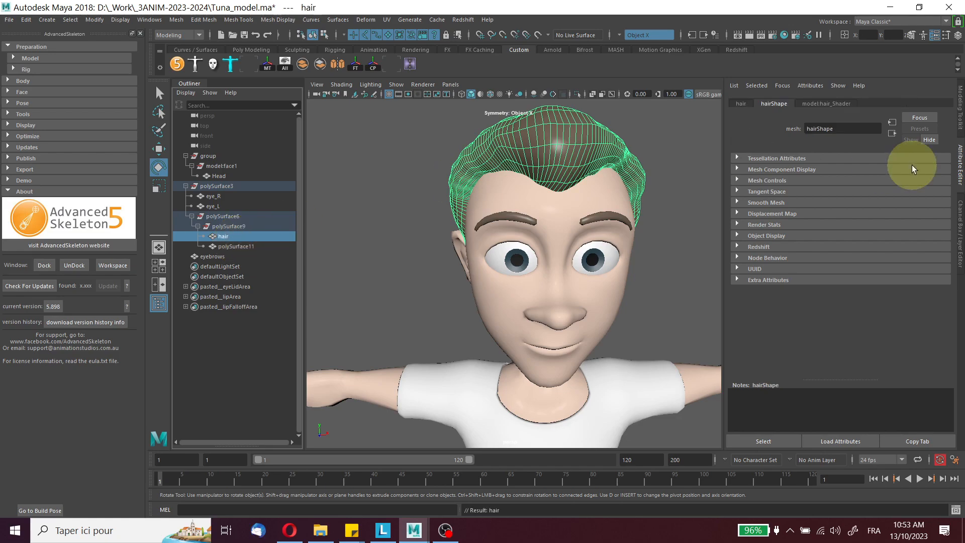
Select all faces of both ears on the body mesh, using symmetry, and extract them as separate objects.
left_click_drag(556, 302, 575, 312, "alt")
scroll(512, 275, "up", 5)
left_click(512, 275)
right_click_drag(511, 270, 506, 292)
double_click(506, 289)
left_click_drag(559, 241, 402, 228, "alt")
left_click_drag(492, 215, 387, 75, "alt")
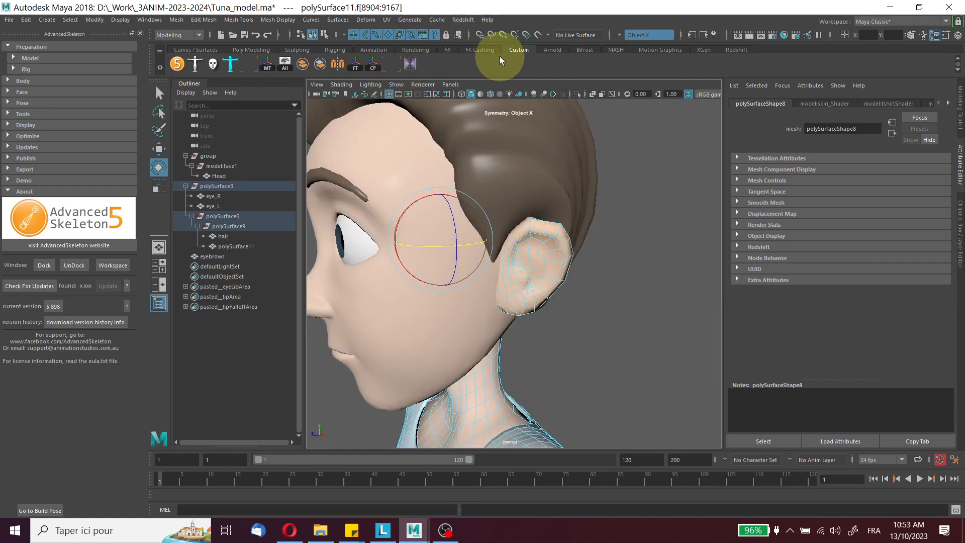
left_click_drag(475, 116, 420, 127, "alt")
left_click(320, 64)
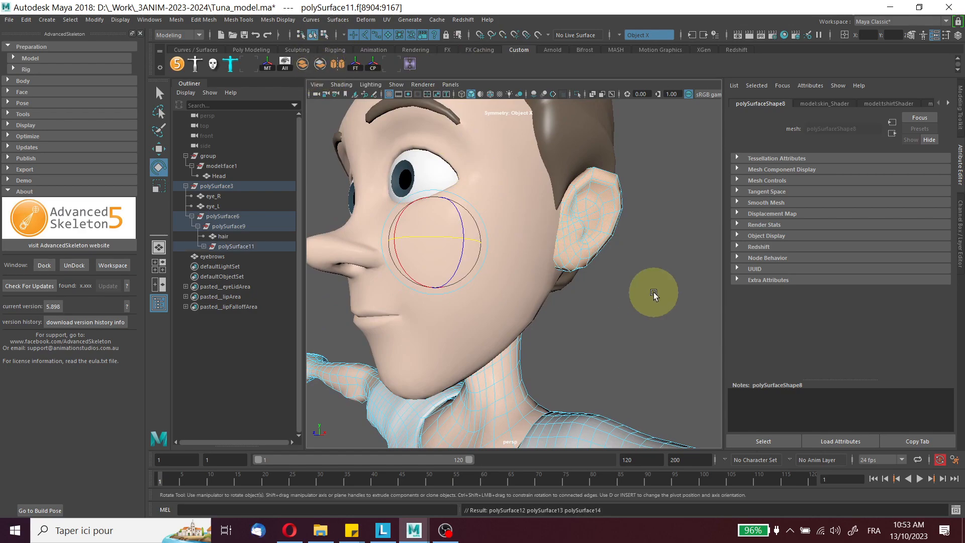
Combine the extracted ears with the Head mesh and rename the resulting object as head.
left_click_drag(544, 255, 624, 265, "alt")
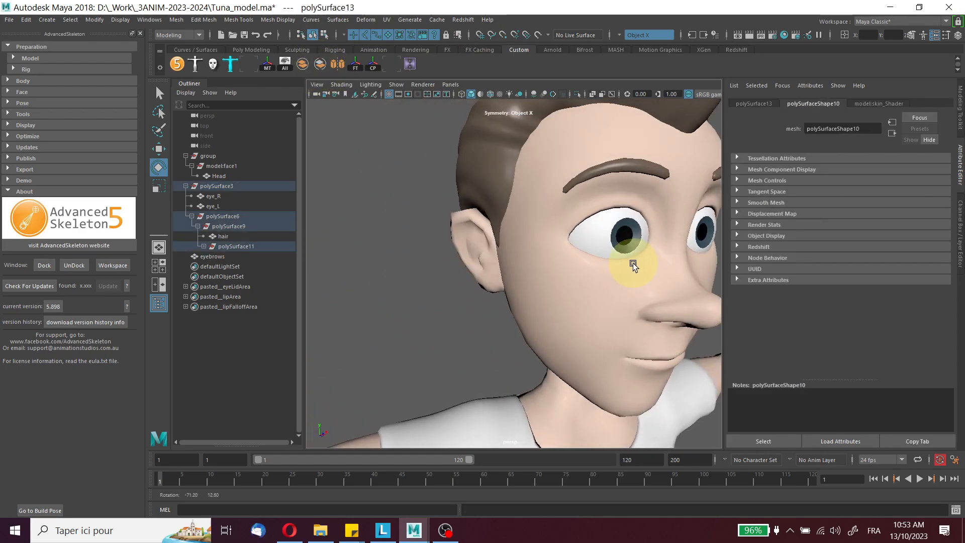
left_click(623, 341, "shift")
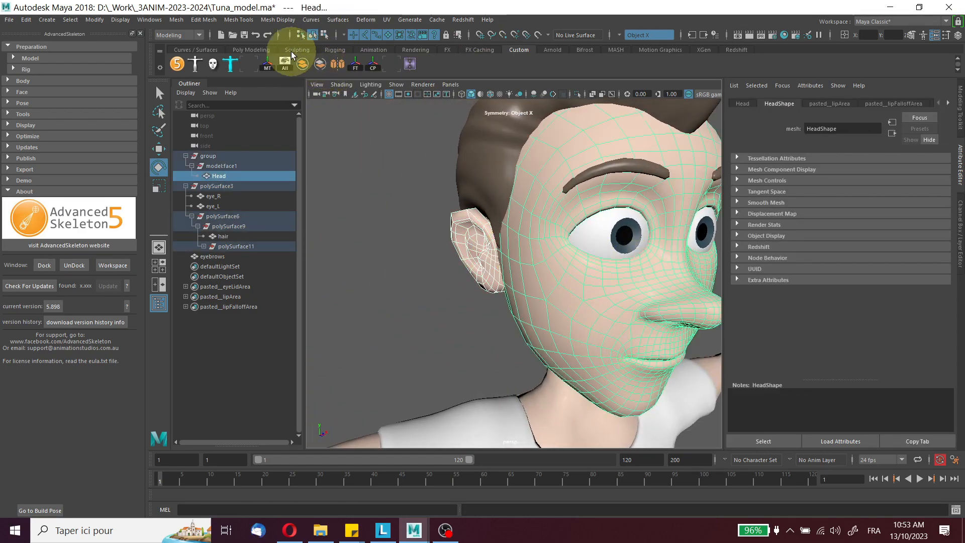
left_click(302, 63)
key("f")
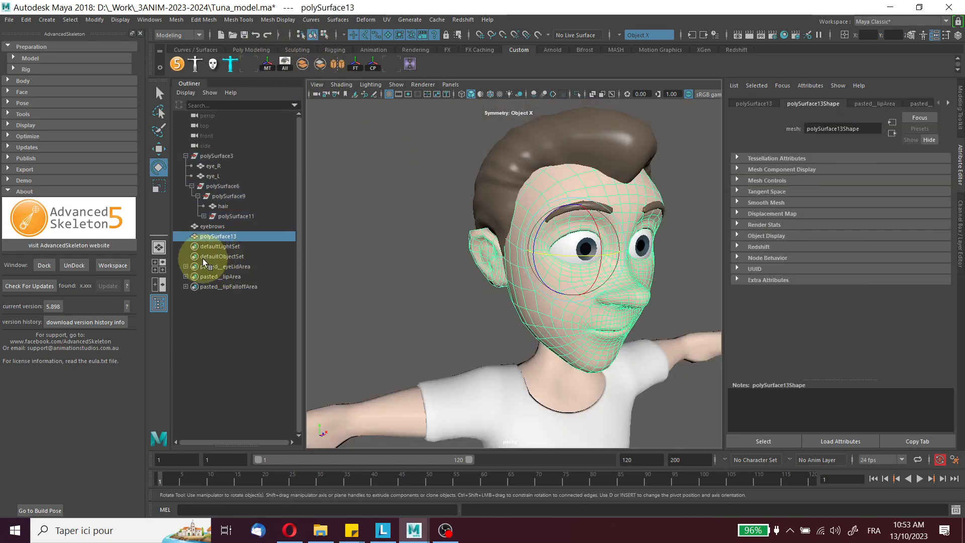
double_click(219, 236)
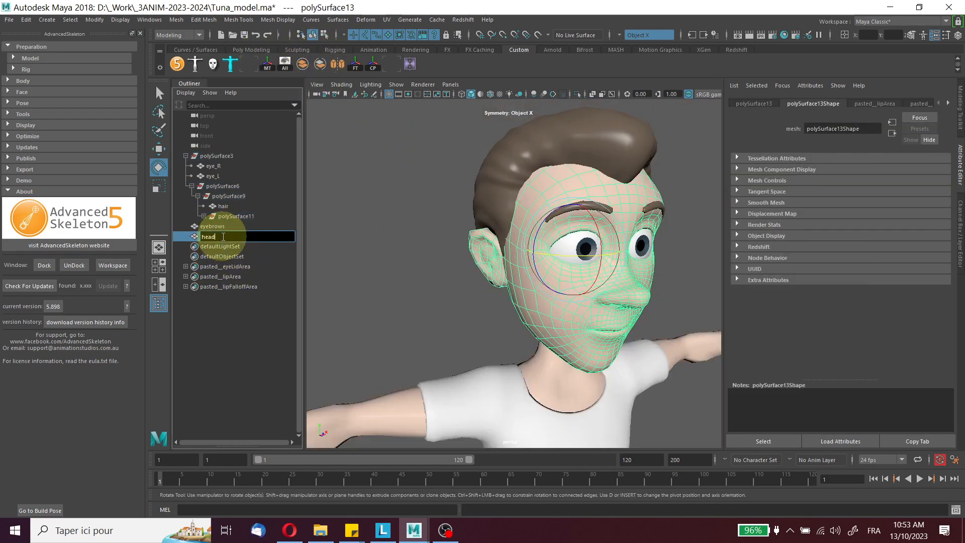
key("Return")
Check the separated head parts by selecting the head, each eye and the eyebrows one after another.
scroll(382, 294, "down", 5)
left_click_drag(409, 303, 387, 329, "alt")
middle_click_drag(387, 329, 408, 281, "alt")
left_click_drag(408, 281, 479, 276, "alt")
left_click(628, 170)
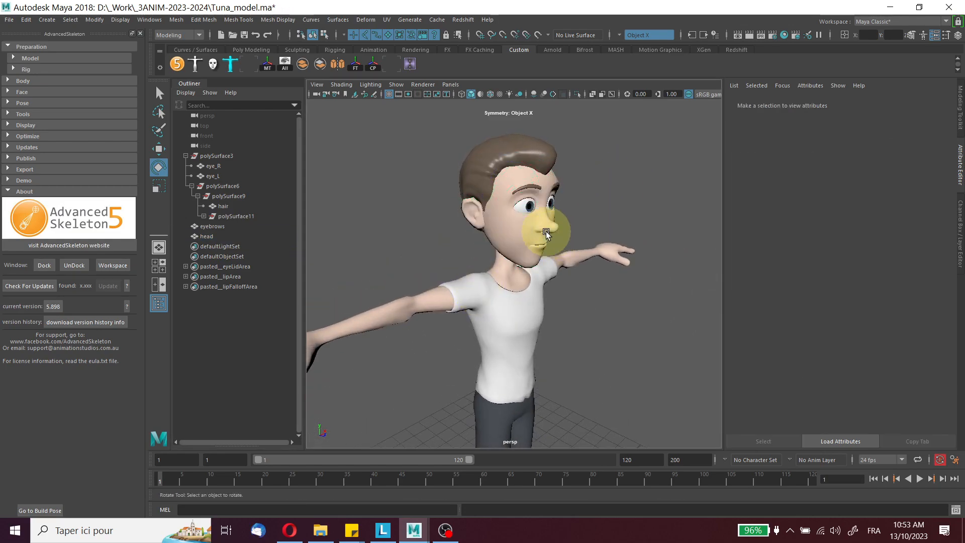
left_click(545, 231)
scroll(549, 227, "up", 5)
left_click_drag(665, 114, 637, 118, "alt")
middle_click_drag(638, 119, 629, 174, "alt")
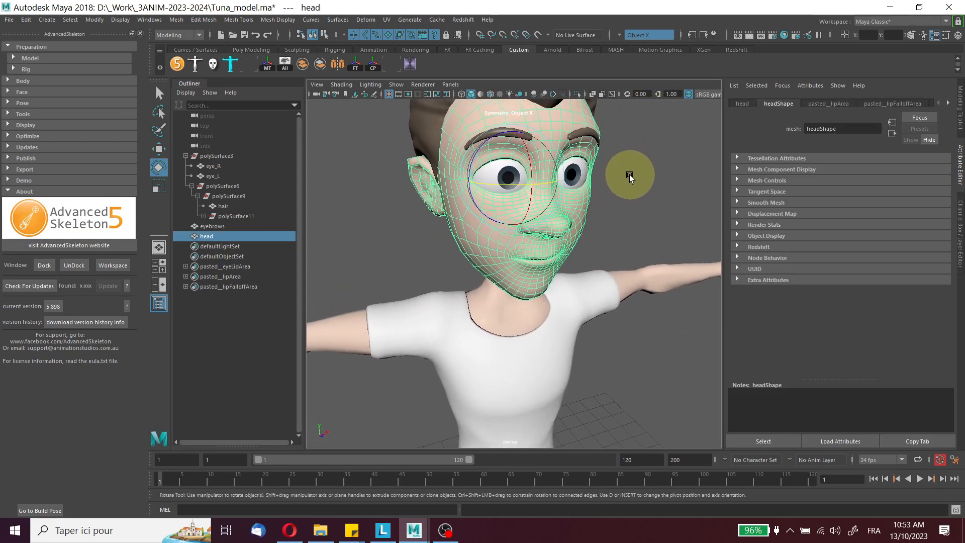
left_click(628, 167)
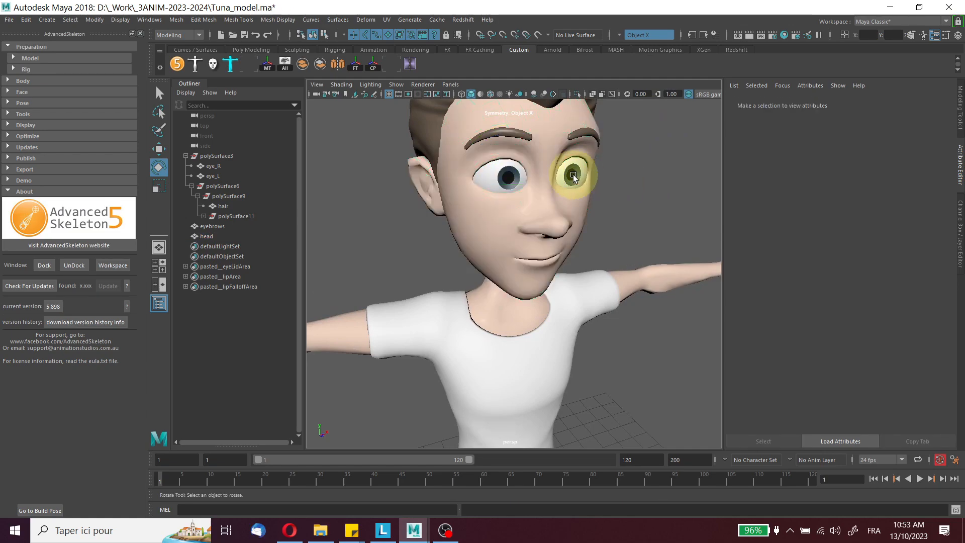
left_click(575, 178)
left_click(518, 179)
left_click(511, 136)
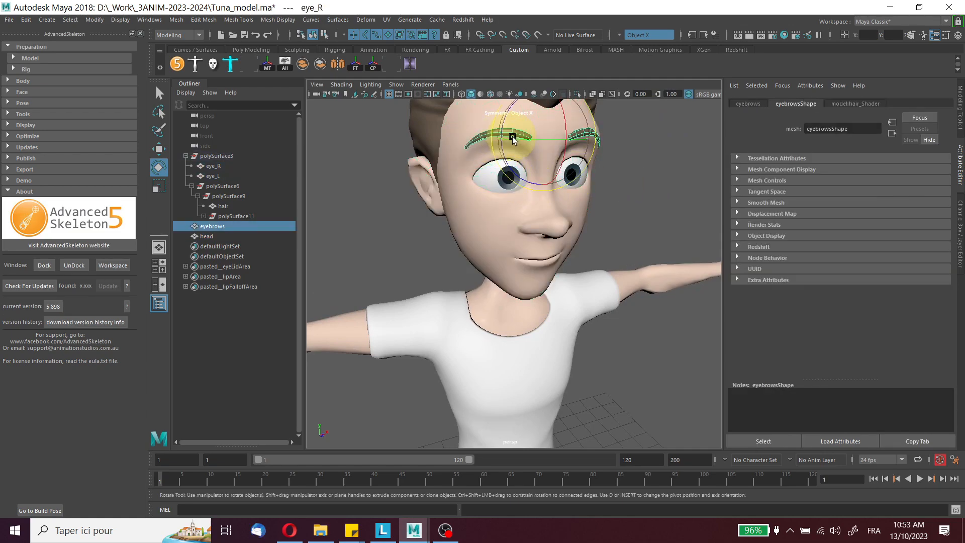
Check the remaining body mesh with its clothes and shoes, and select all meshes of the character.
scroll(512, 145, "down", 4)
left_click_drag(520, 163, 492, 209, "alt")
left_click(492, 209)
left_click_drag(565, 240, 583, 138, "alt")
left_click(558, 233)
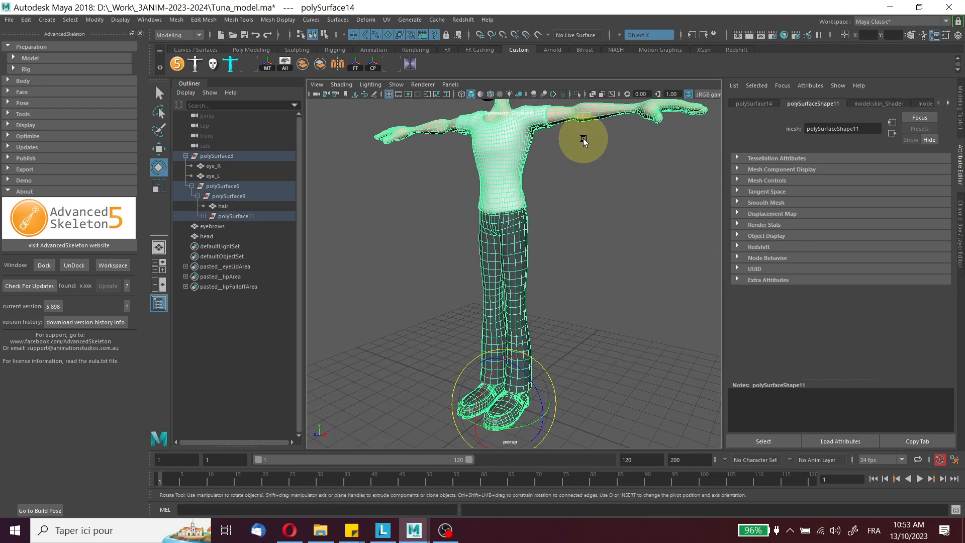
scroll(570, 233, "down", 5)
left_click_drag(418, 165, 489, 243)
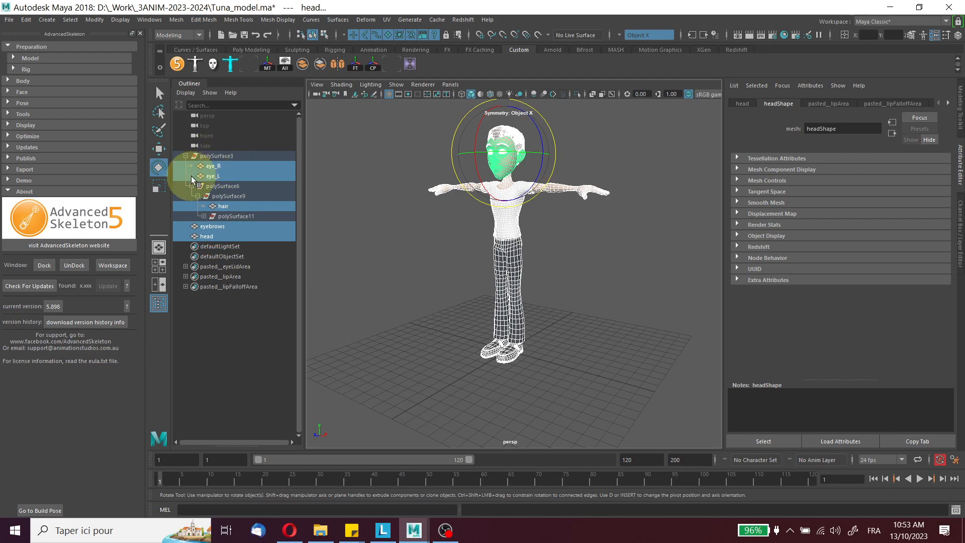
Open the Loupe screen magnifier from the Windows search, move it beside the character and set its magnification to 200%.
left_click(9, 528)
type("loo")
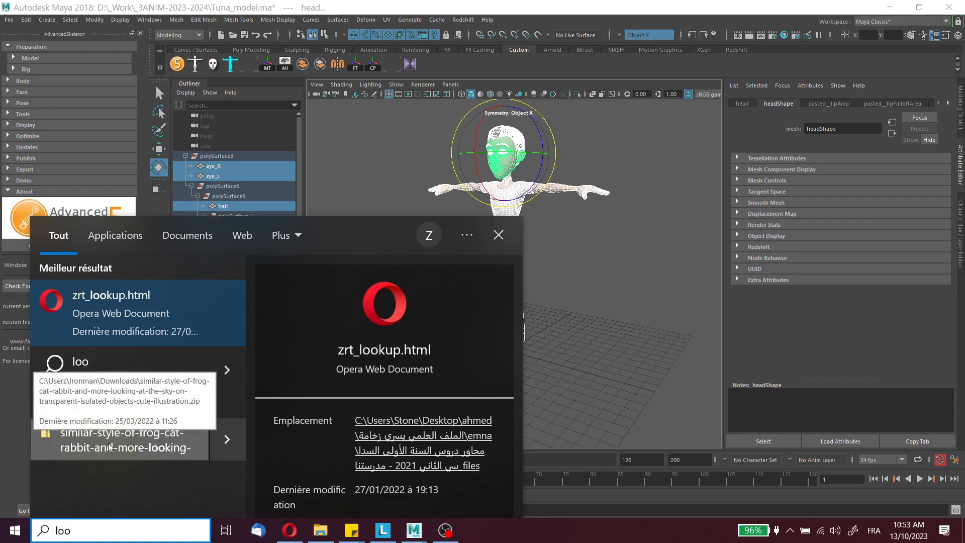
key("BackSpace")
type("i")
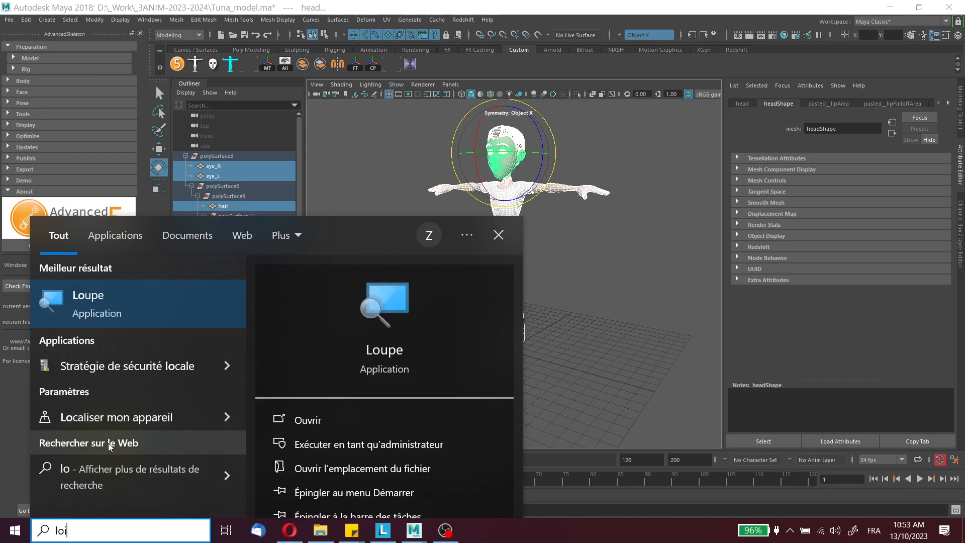
key("BackSpace")
key("Escape")
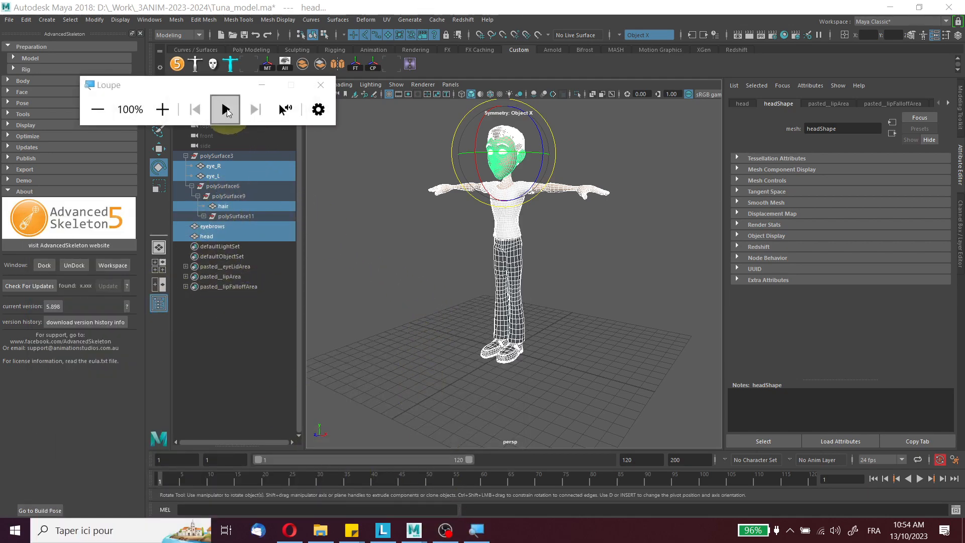
left_click_drag(210, 83, 704, 117)
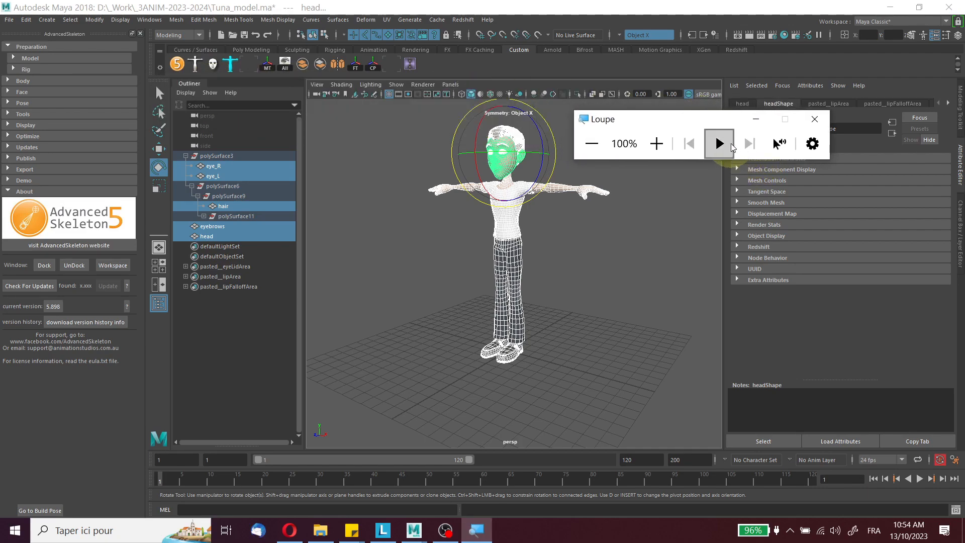
left_click(656, 144)
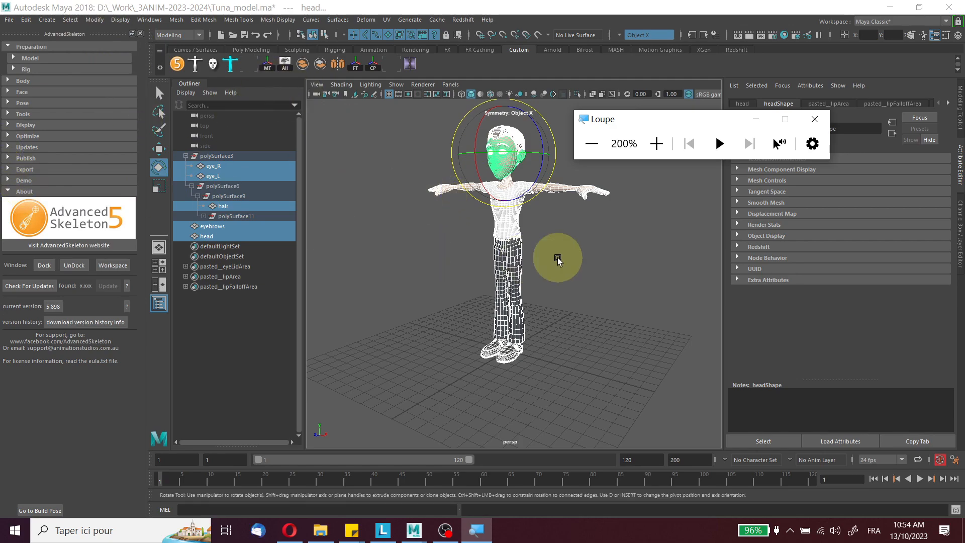
Examine the whole character with the magnifier active, and reset the magnification to 100%.
scroll(426, 182, "down", 4)
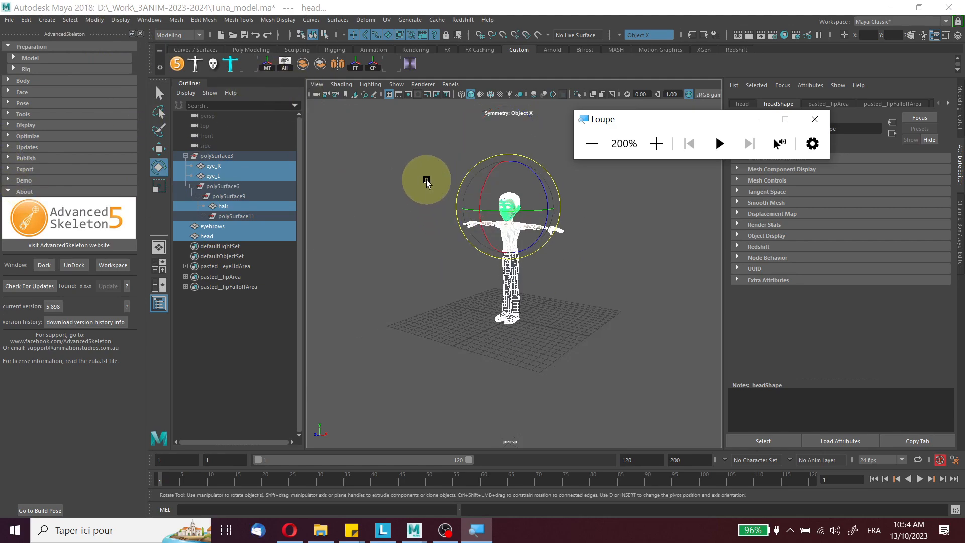
scroll(428, 182, "up", 2)
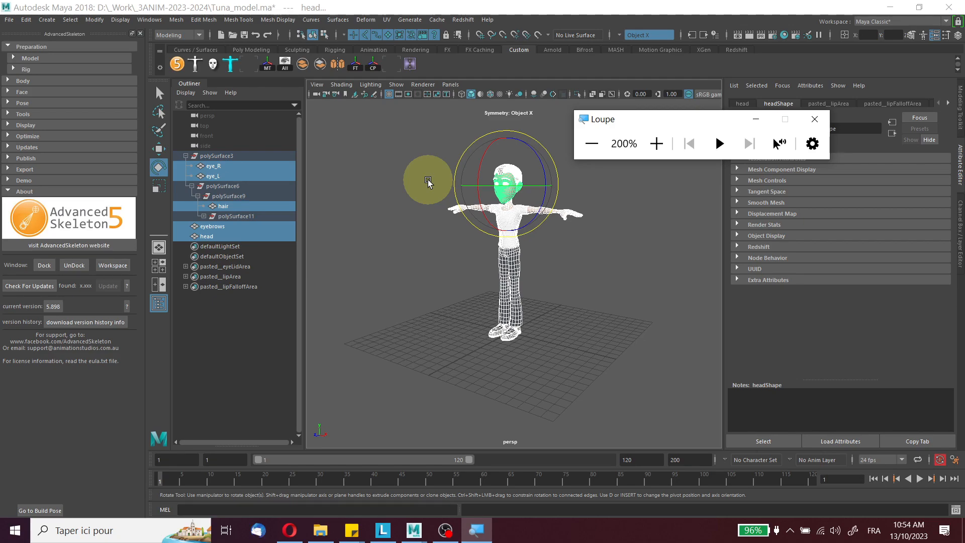
scroll(447, 168, "down", 3)
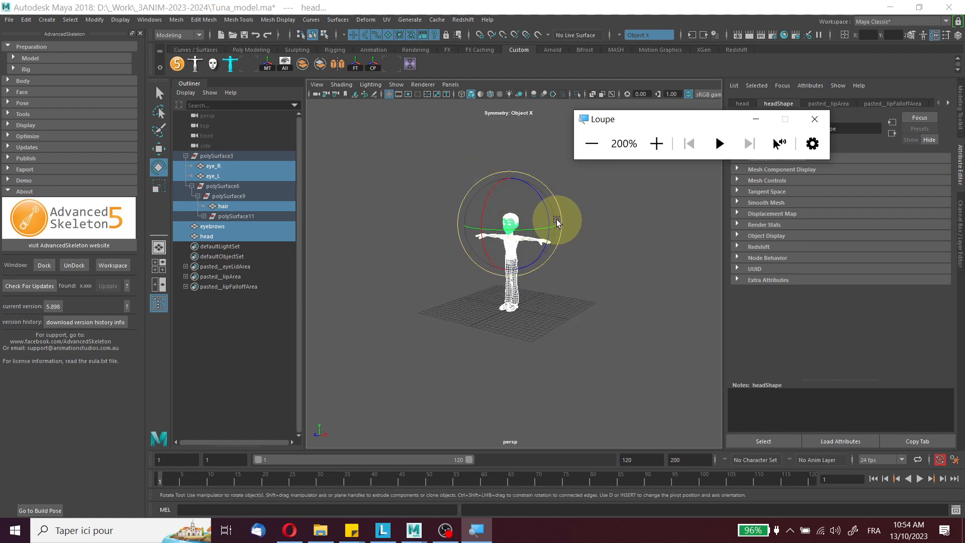
left_click_drag(412, 145, 590, 317)
key("super+space")
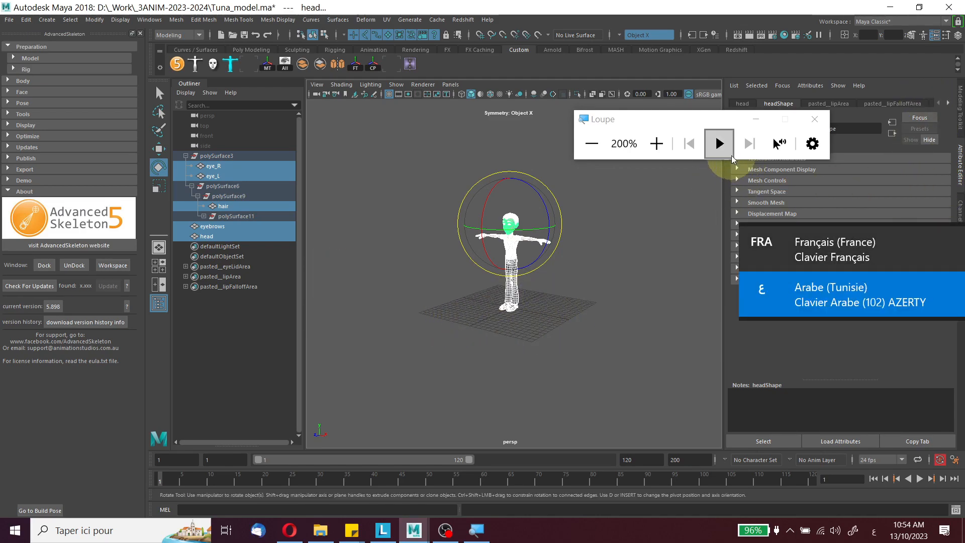
left_click(592, 143)
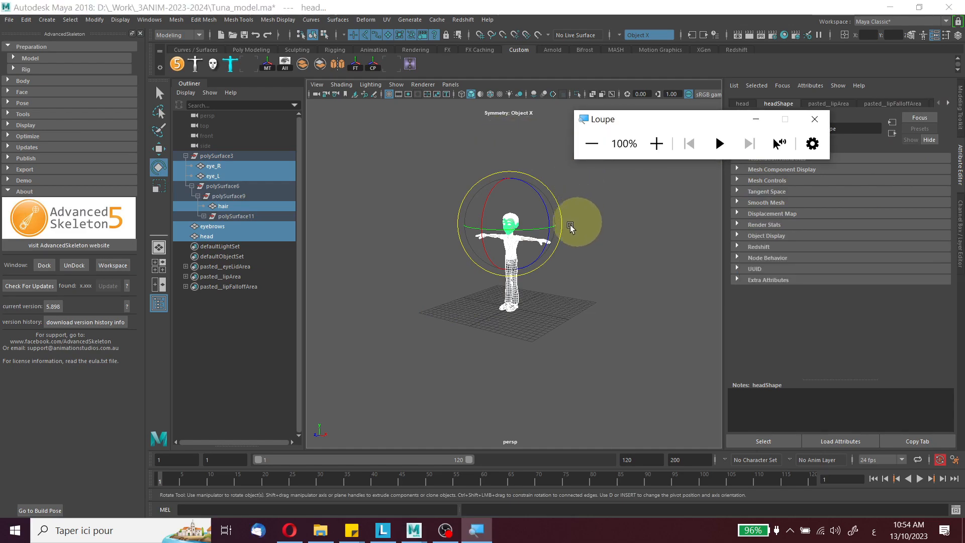
Move the hair mesh out of its nested polySurface groups to the top level of the Outliner.
left_click(424, 180)
left_click_drag(417, 165, 567, 343)
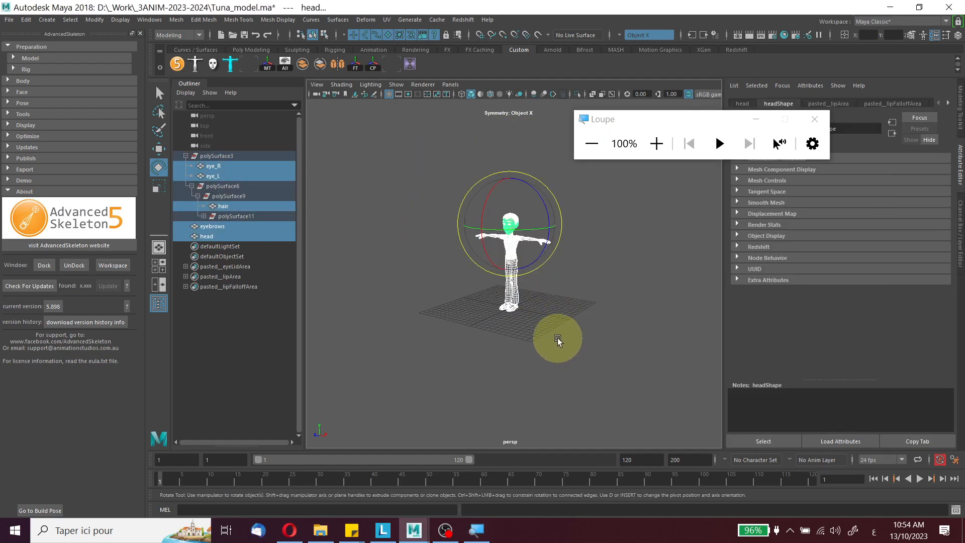
left_click(430, 267)
left_click_drag(425, 200, 534, 332)
scroll(546, 273, "up", 5)
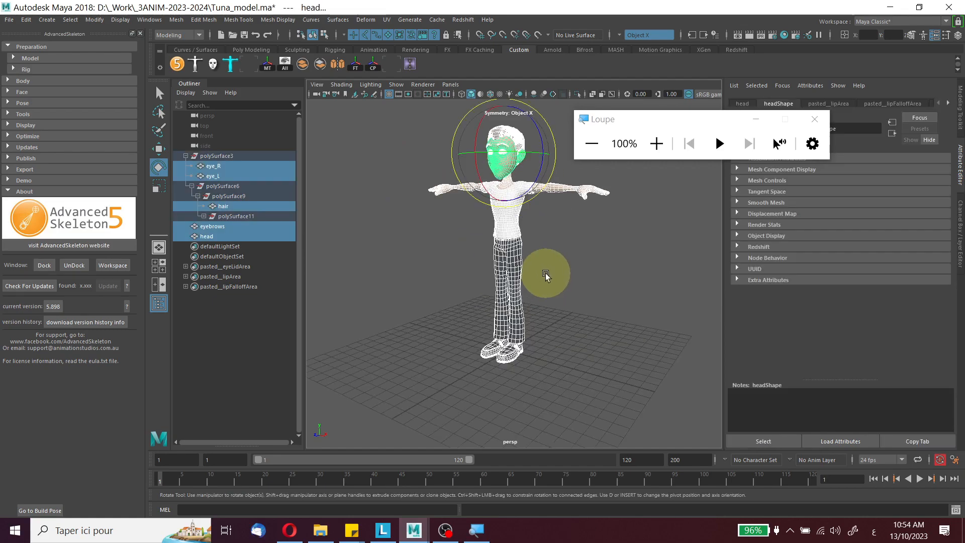
left_click(231, 206)
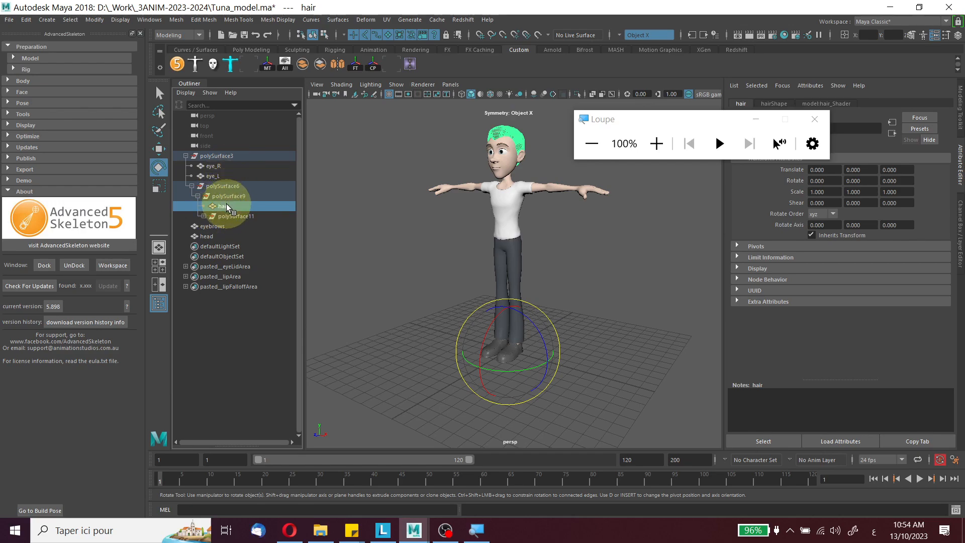
left_click_drag(227, 210, 216, 230)
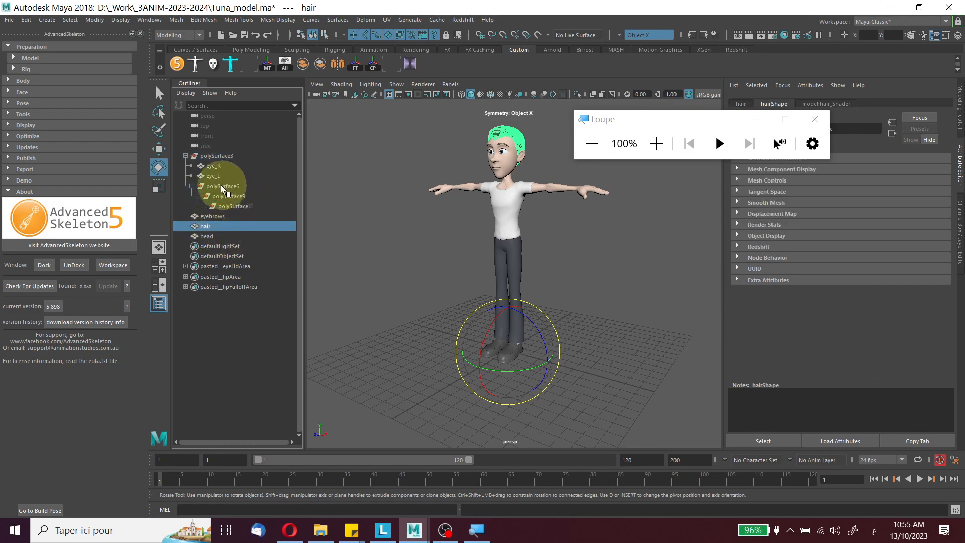
Move the eye_R and eye_L meshes out of polySurface3 to the top level of the Outliner and clear the selection.
left_click(214, 166)
left_click(223, 176, "shift")
left_click_drag(223, 175, 214, 225)
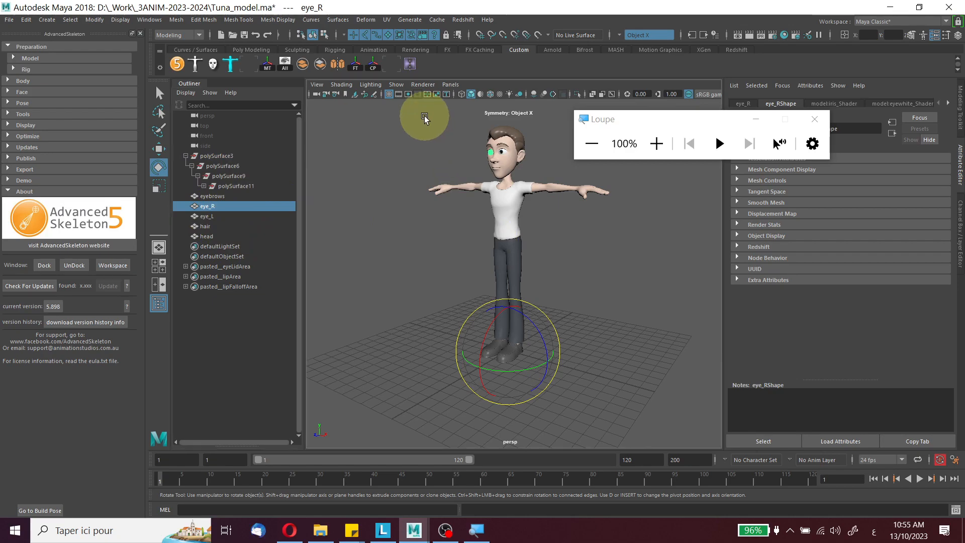
left_click_drag(424, 116, 601, 282)
left_click(406, 242)
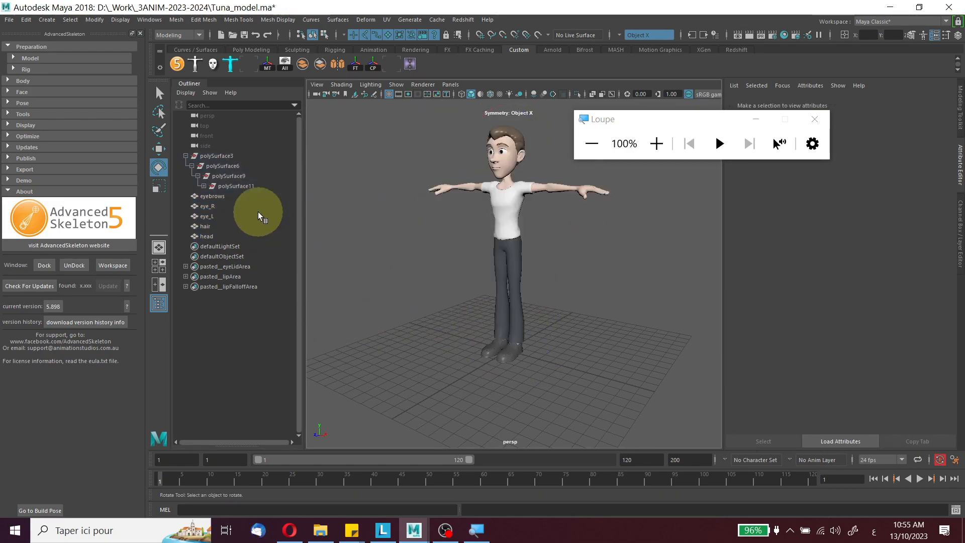
Move polySurface14 out of the polySurface11 group to the top level of the Outliner and rename it body.
left_click(204, 187)
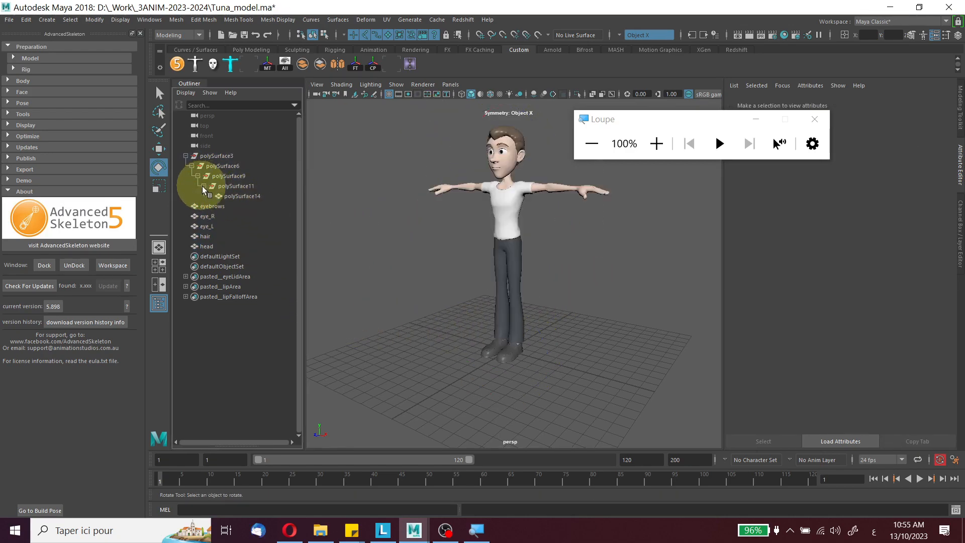
left_click(241, 196)
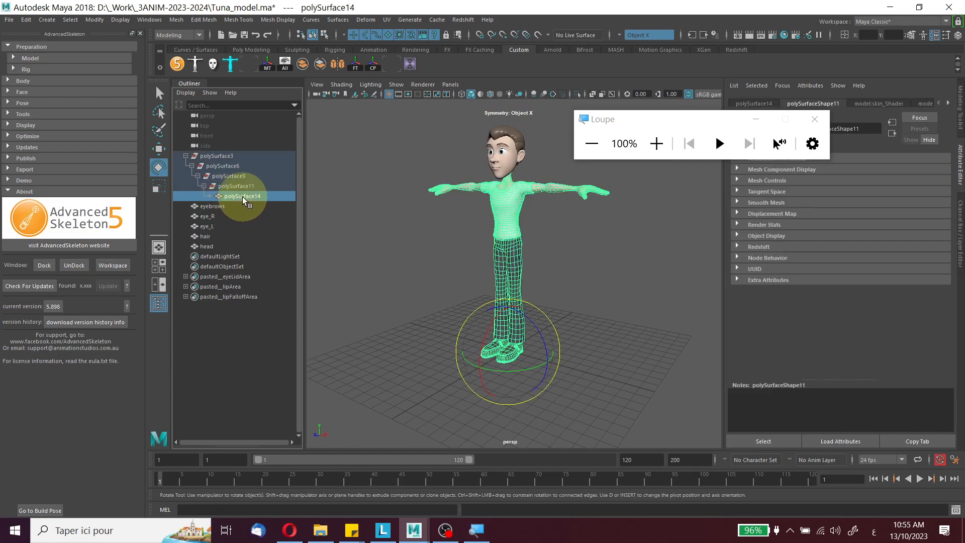
middle_click_drag(244, 200, 240, 210)
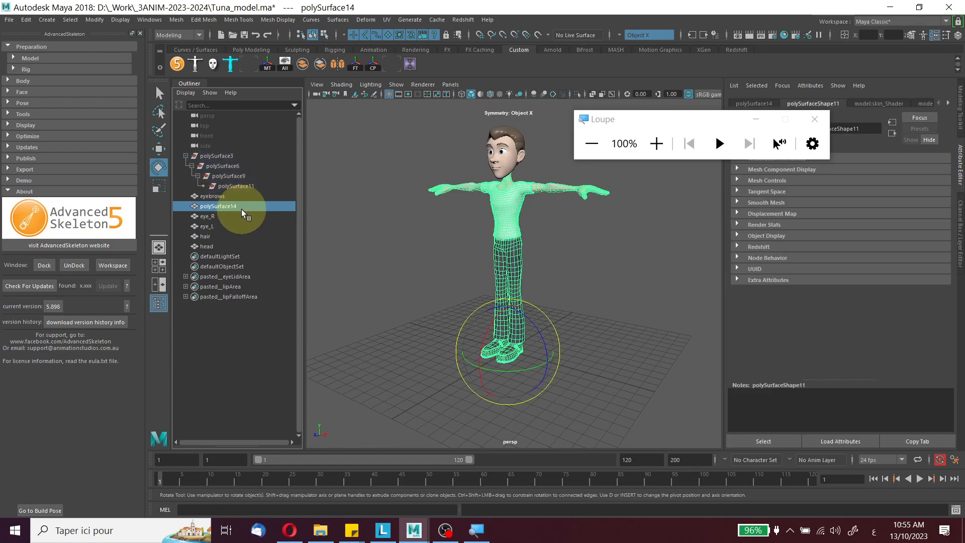
double_click(260, 205)
key("BackSpace")
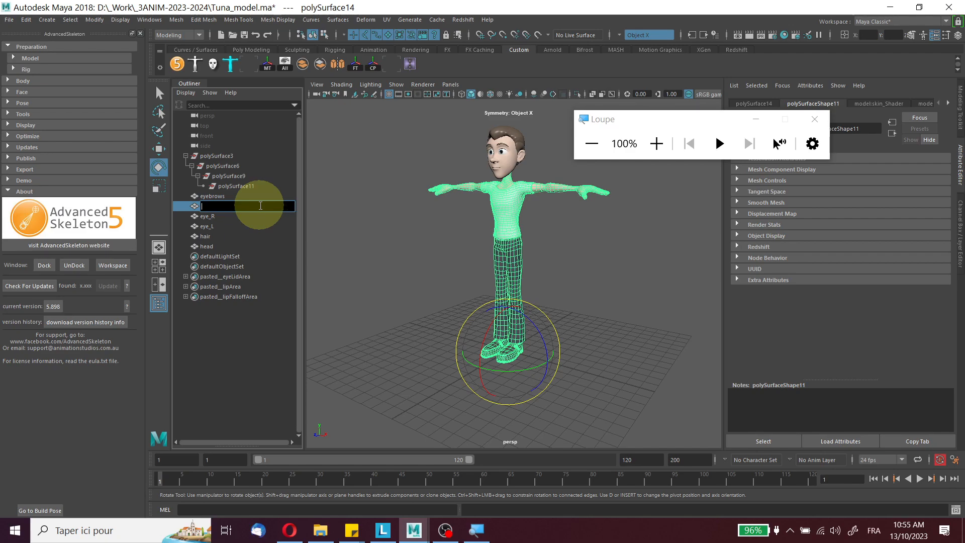
type("body")
key("Return")
Delete the empty leftover groups polySurface3, polySurface6, polySurface9 and polySurface11.
left_click_drag(417, 112, 611, 361)
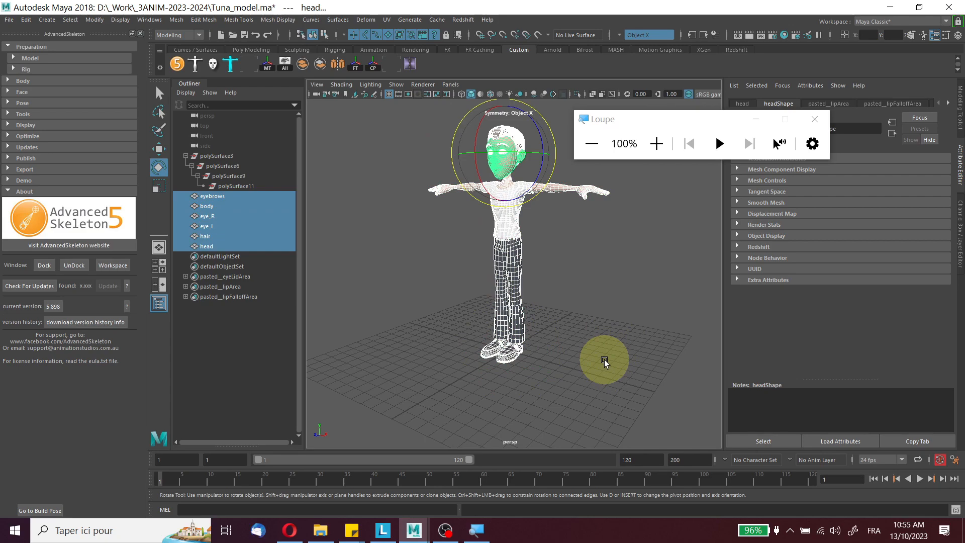
left_click(597, 271)
left_click_drag(544, 301, 405, 104)
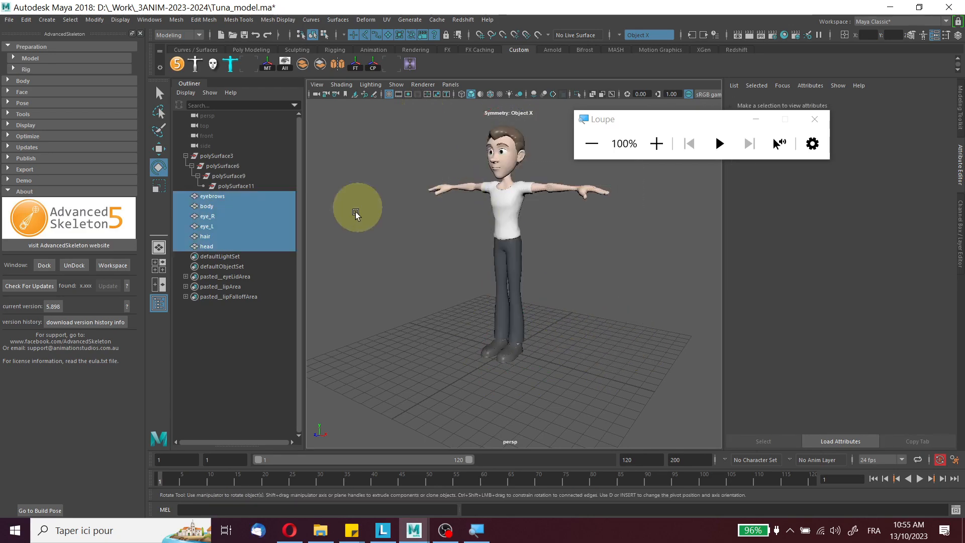
left_click(212, 156)
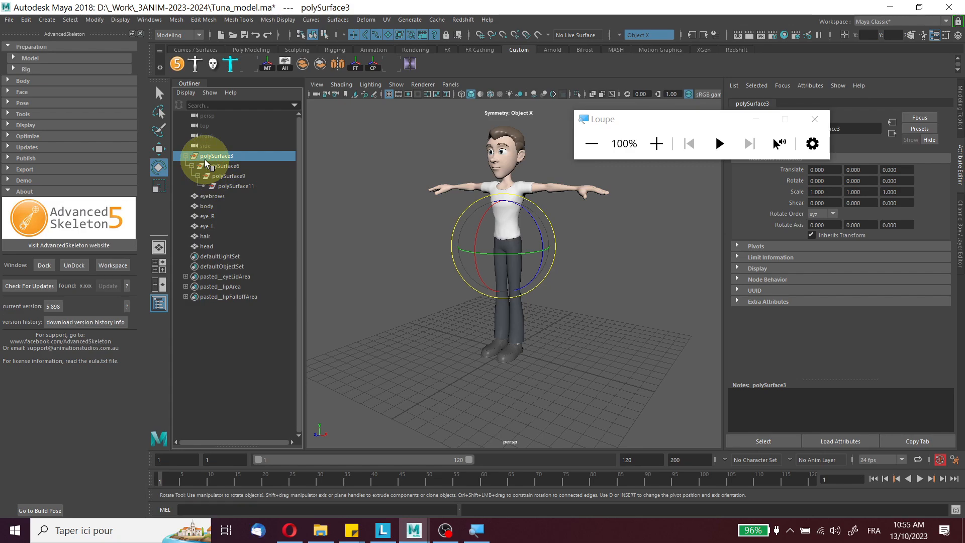
left_click(233, 188)
left_click(222, 165, "shift")
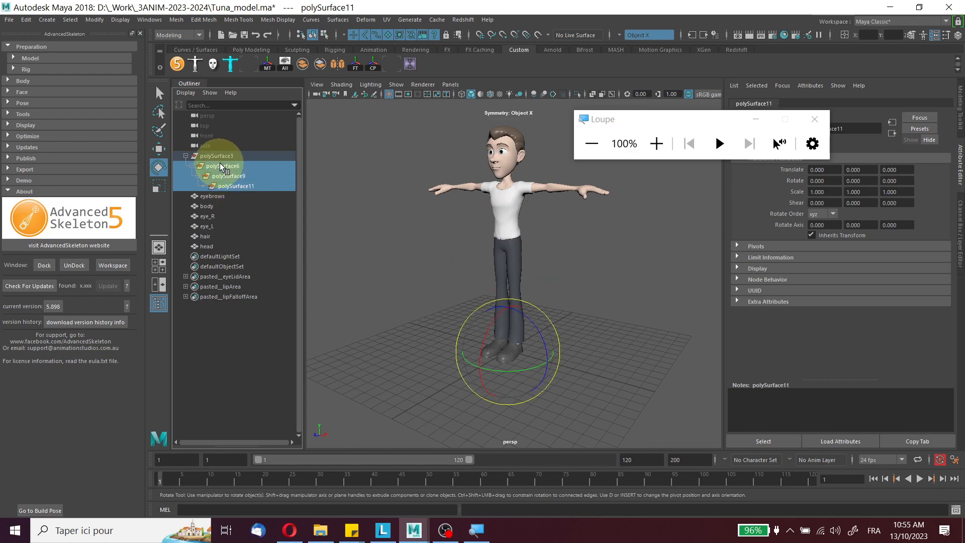
left_click(221, 156, "shift")
key("Delete")
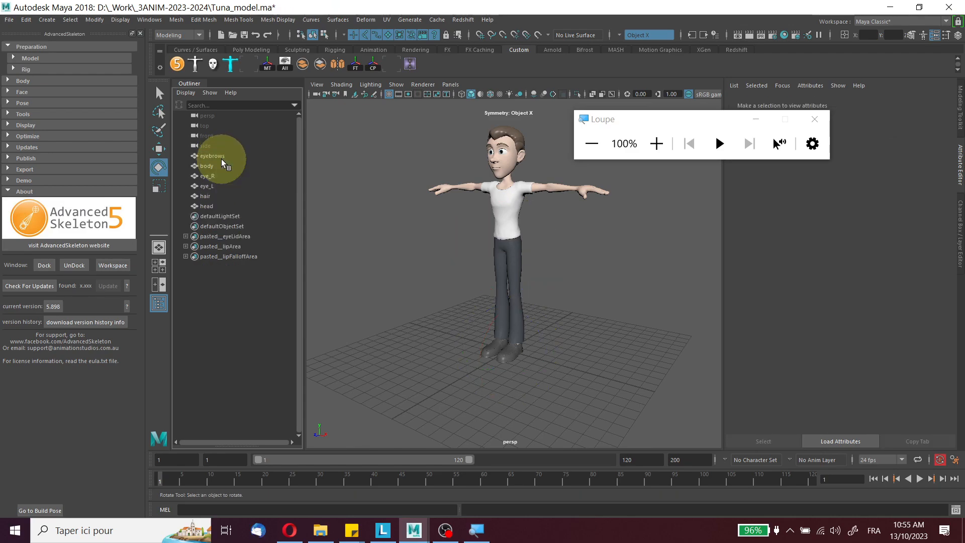
Check the cleaned-up hierarchy by selecting all meshes from eyebrows to head, both in the Outliner and around the character.
left_click(224, 155)
left_click(217, 205, "shift")
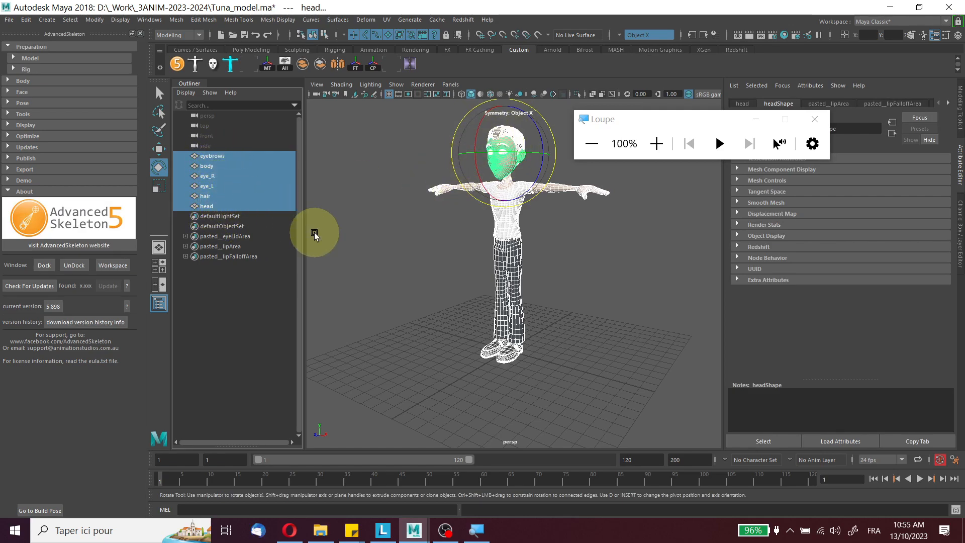
left_click(392, 137)
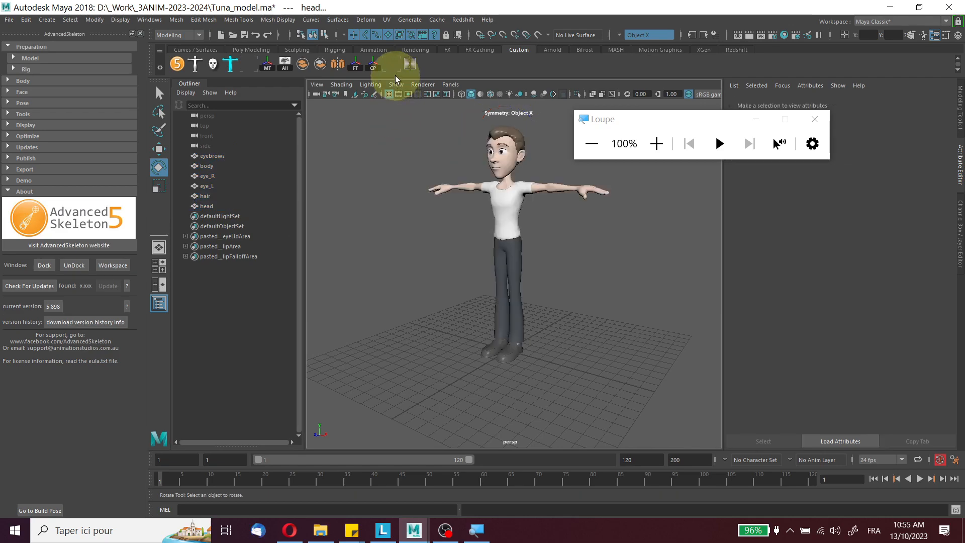
left_click_drag(411, 125, 585, 384)
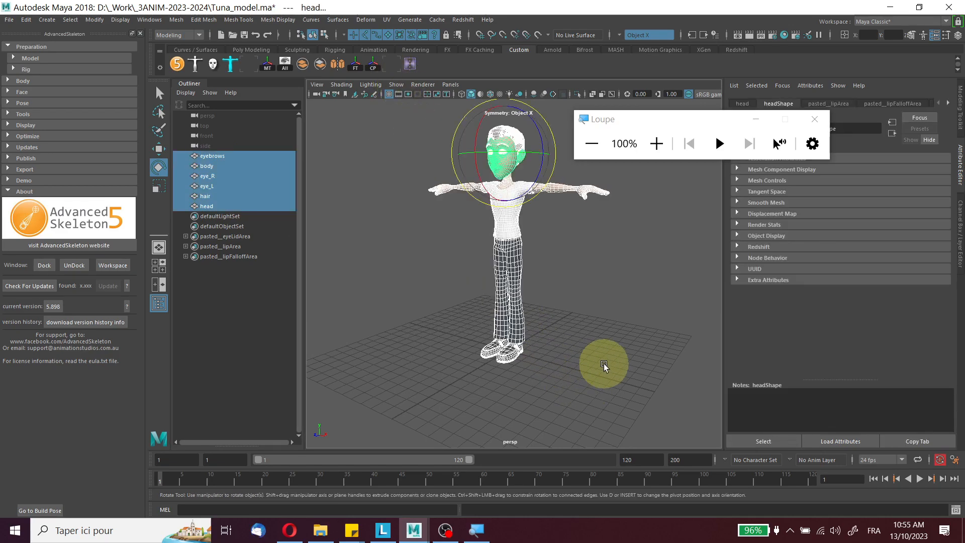
left_click(604, 366)
Move the Loupe magnifier away from the character and read the help for the Model Clean tool in the model preparation section.
left_click_drag(682, 124, 791, 111)
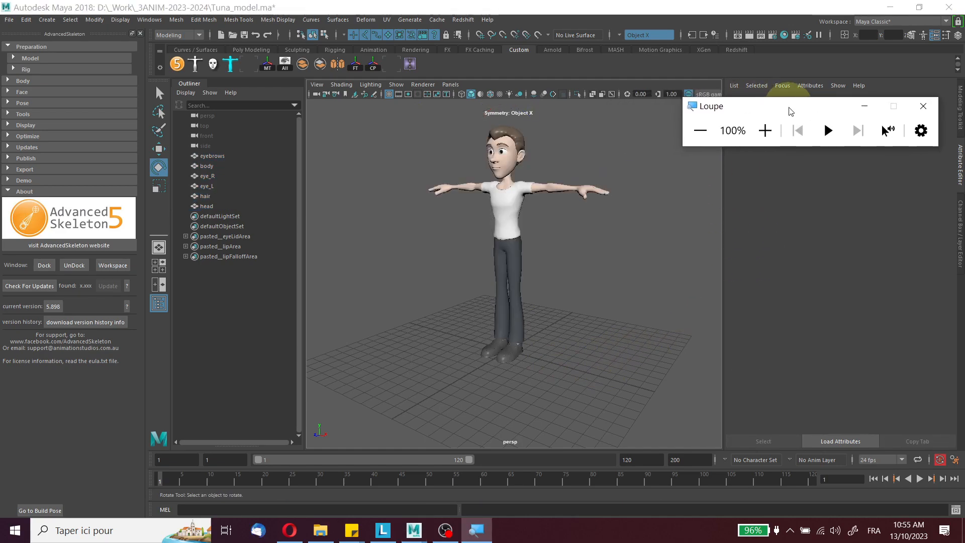
left_click(22, 58)
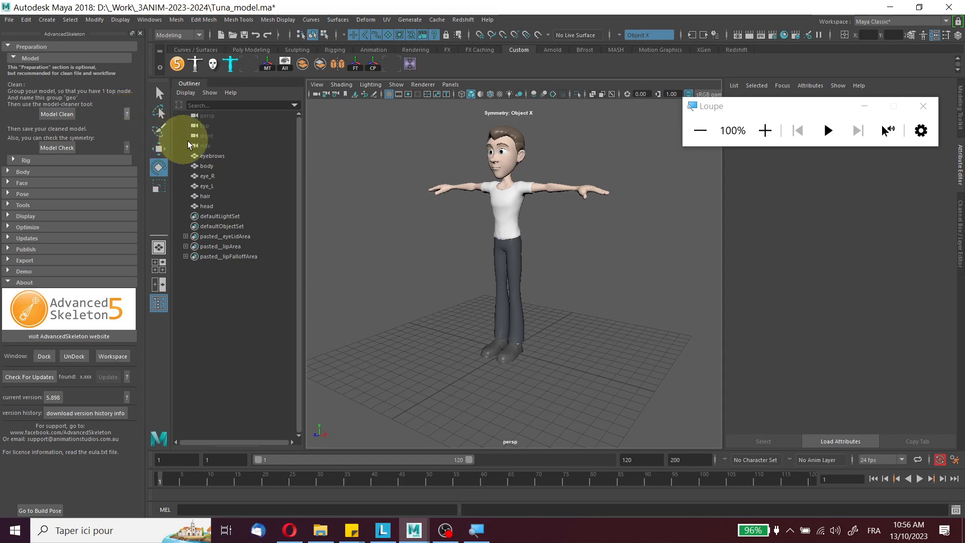
left_click(126, 114)
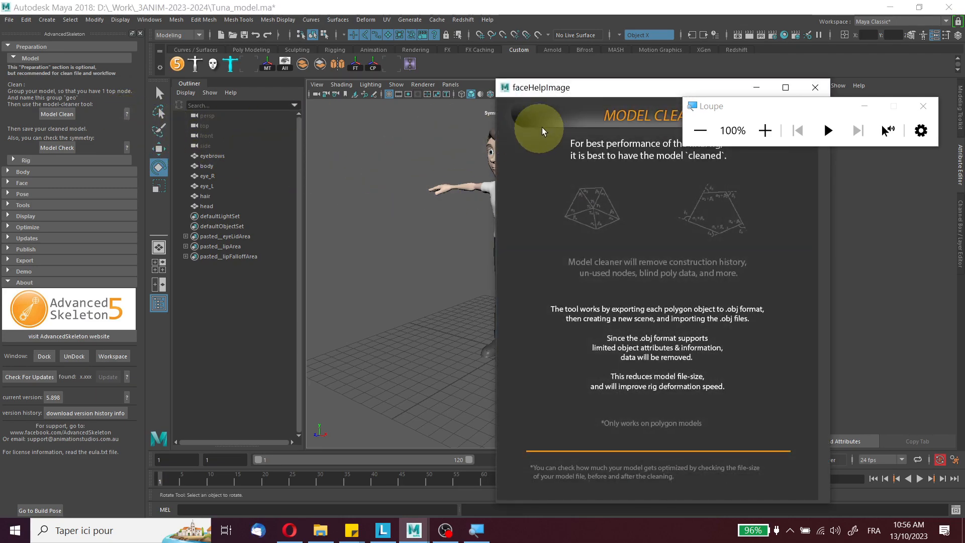
left_click_drag(577, 95, 355, 81)
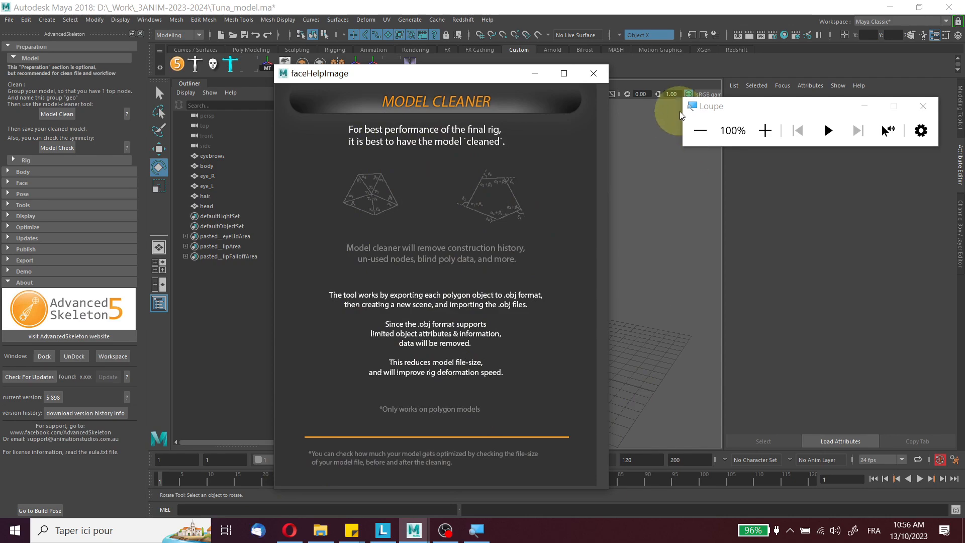
left_click(594, 74)
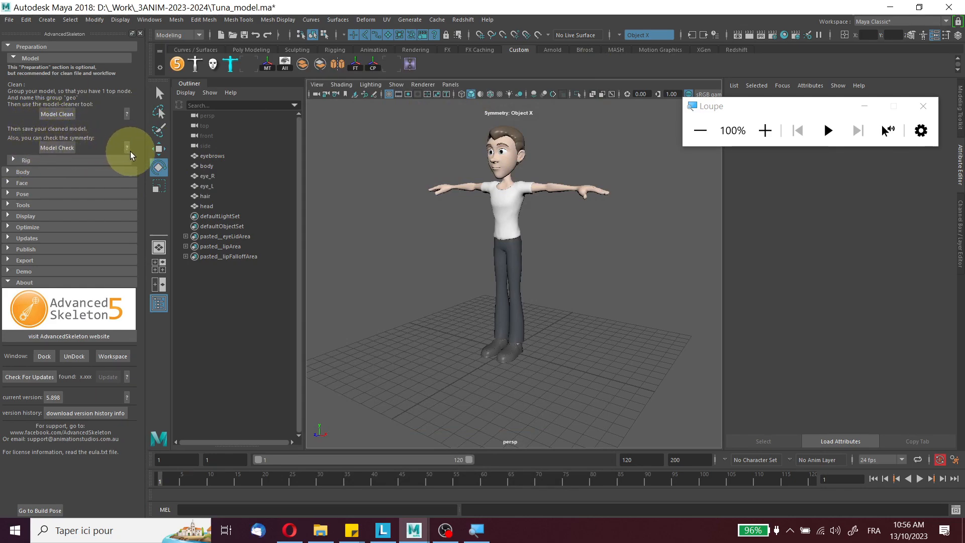
Run the Model Check on the head with the magnifier at 200%, and cancel at the transform values warning.
left_click(520, 162)
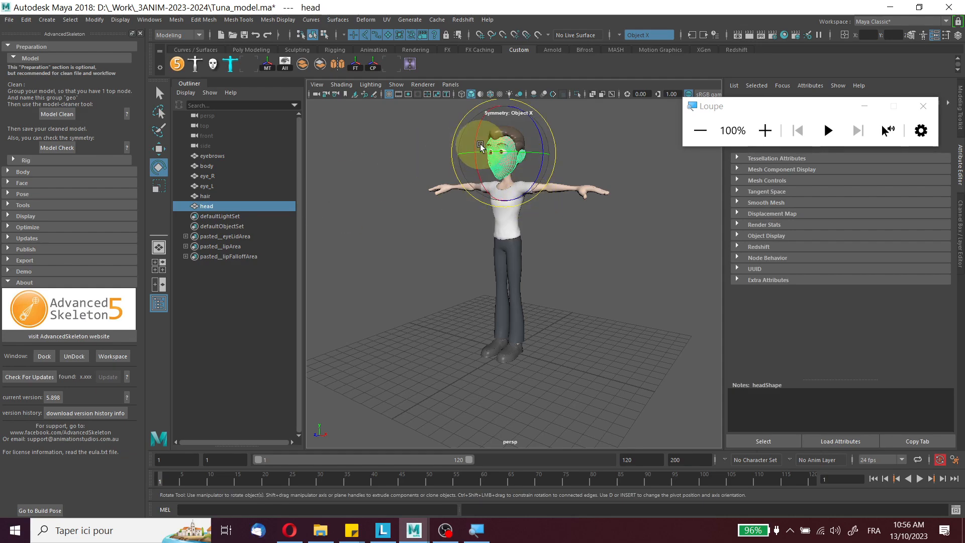
left_click(52, 147)
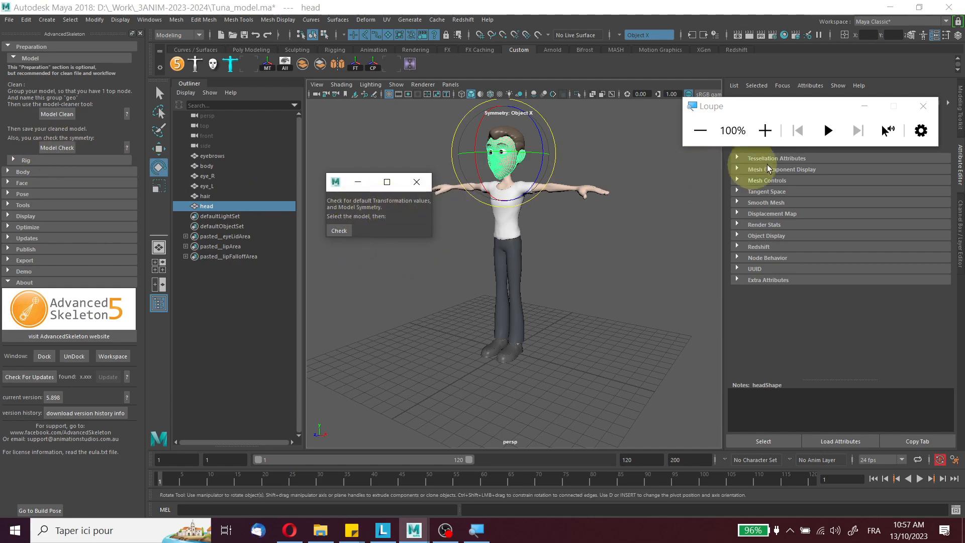
left_click(764, 130)
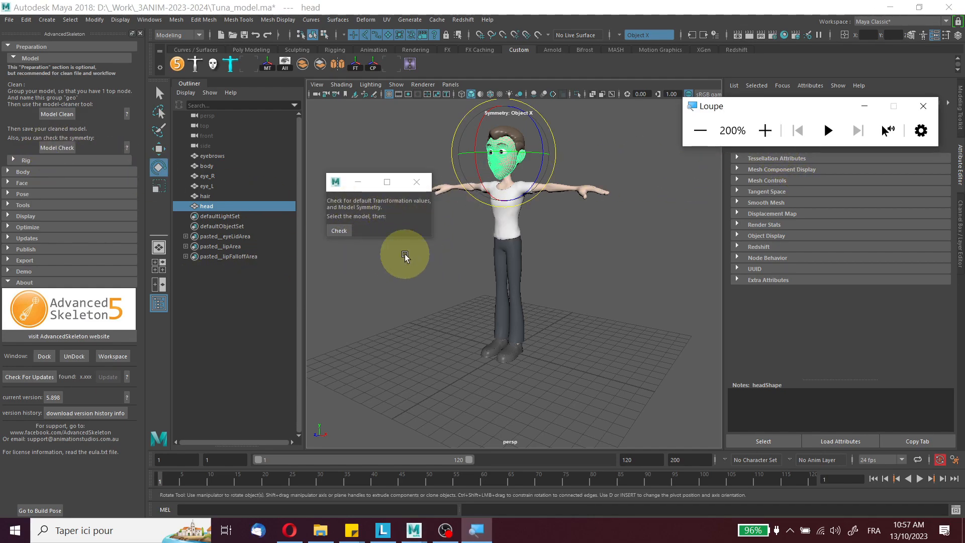
left_click(335, 232)
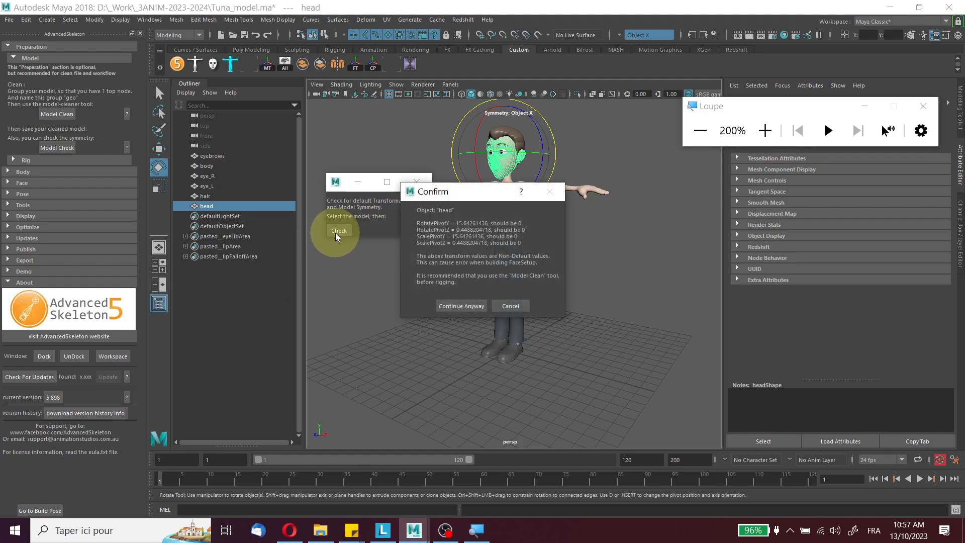
left_click(509, 306)
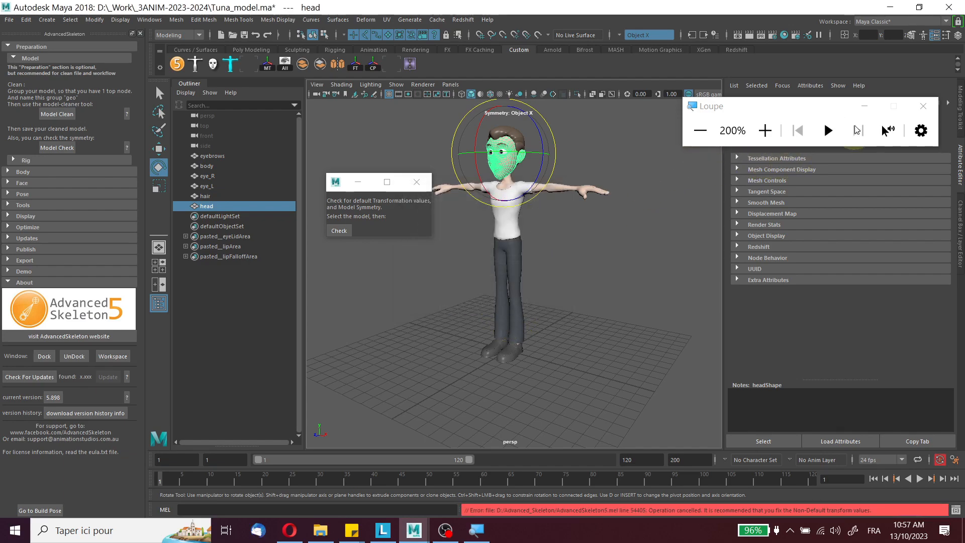
Reset the magnifier to 100%, move it beside the character's legs and show the head's transform values in the Channel Box.
left_click(700, 131)
left_click_drag(816, 113, 678, 322)
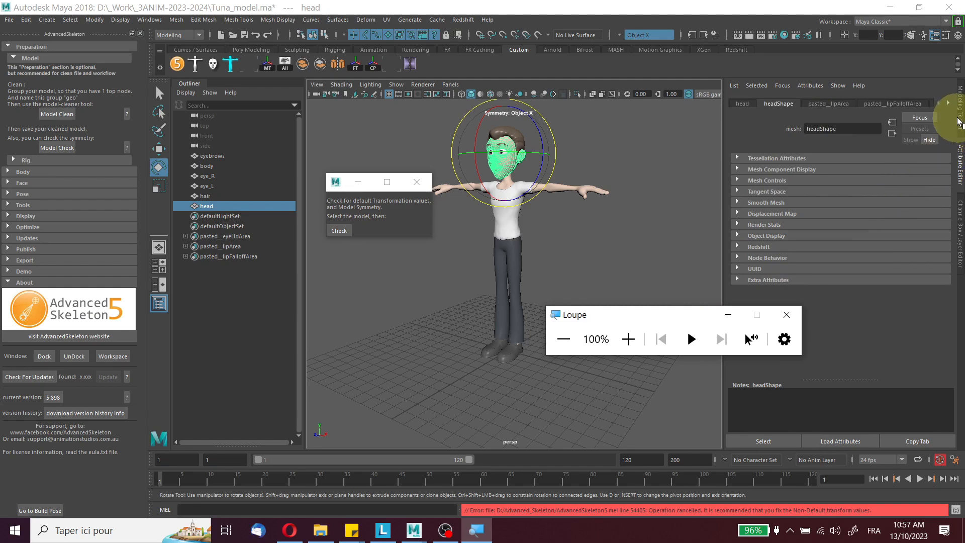
left_click(960, 118)
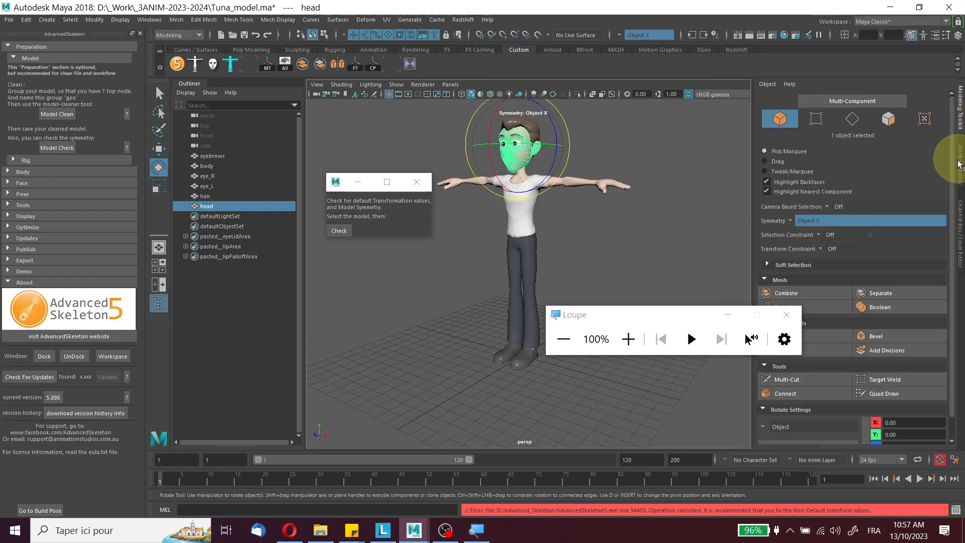
left_click(961, 170)
left_click(959, 223)
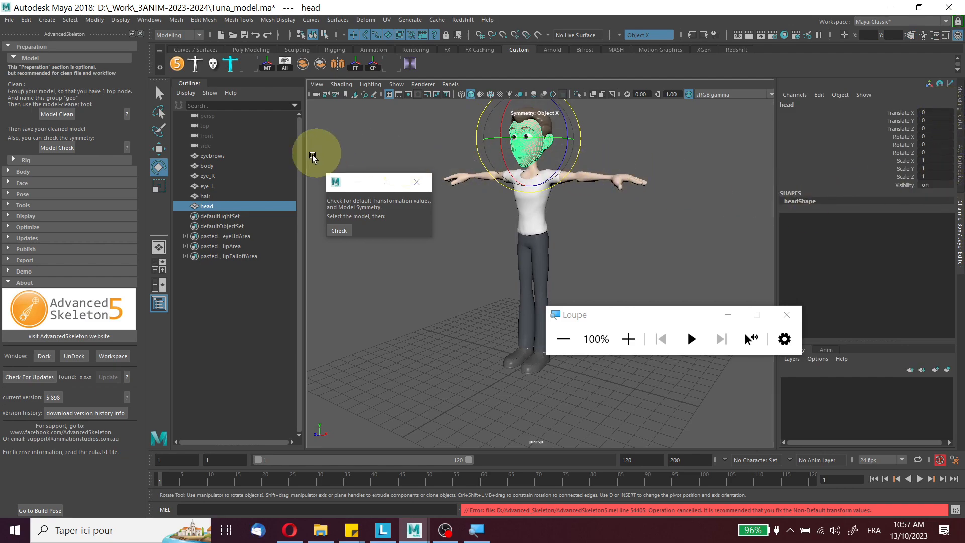
Run the Model Check on the head again, continue past both warnings and magnify the symmetry result to 200%.
left_click(339, 230)
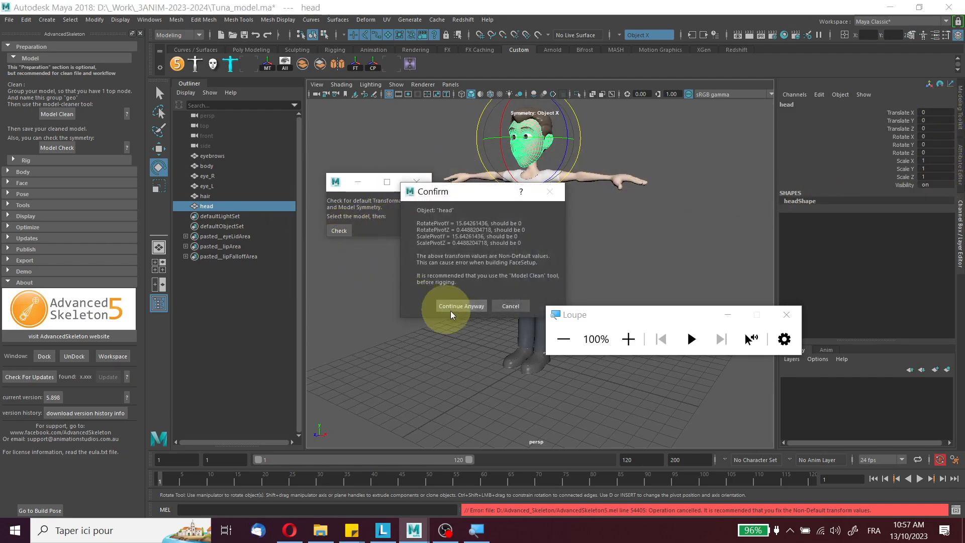
left_click(463, 307)
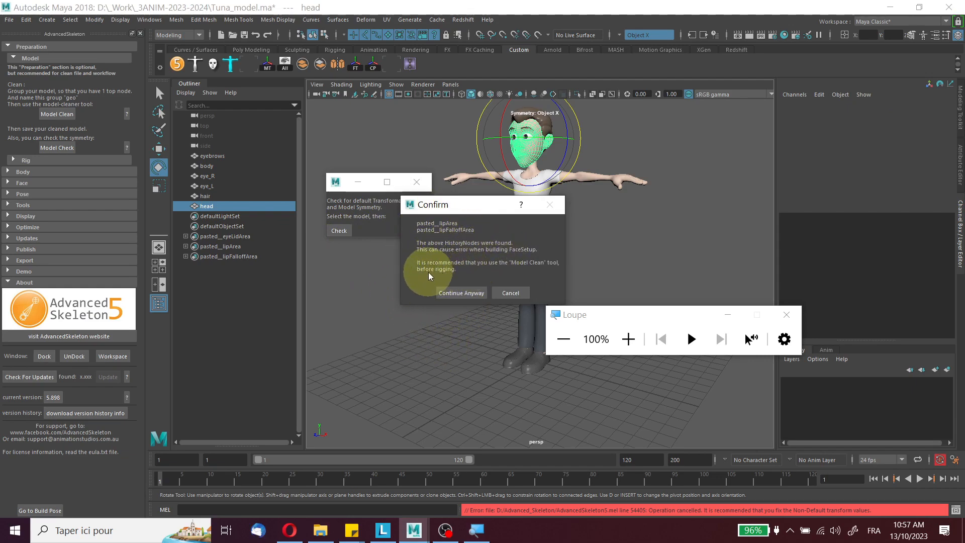
left_click(456, 294)
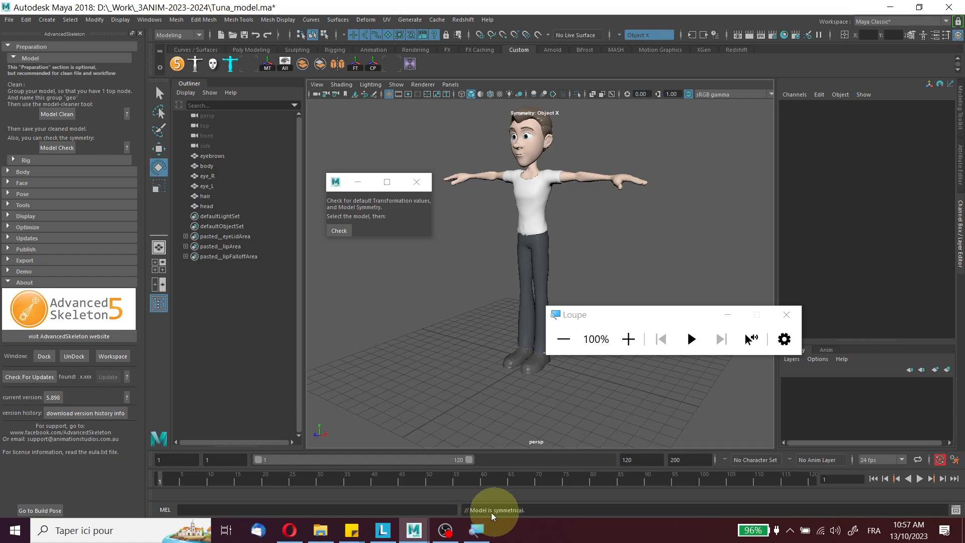
key("super+plus")
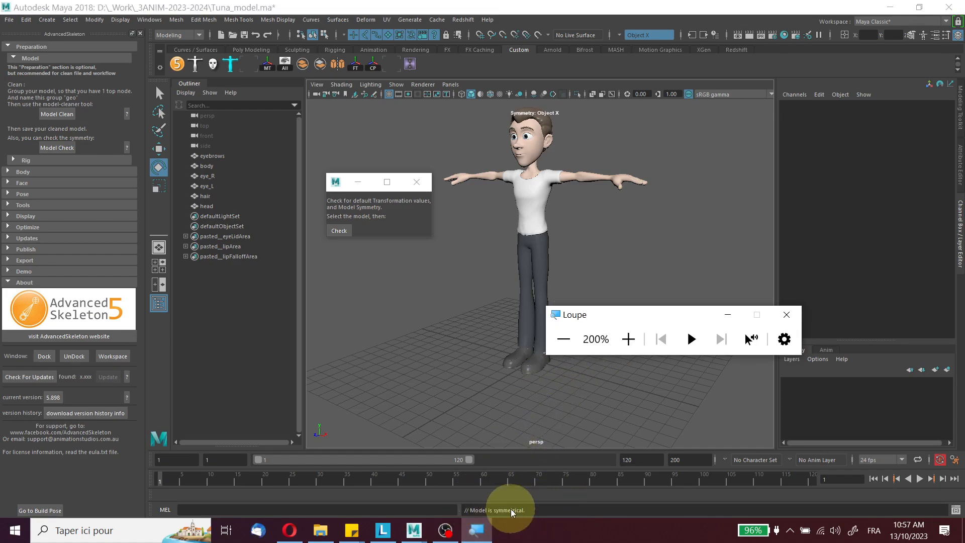
Magnify the Model Check symmetry result to 300% and reset the Loupe to 100%.
left_click(623, 352)
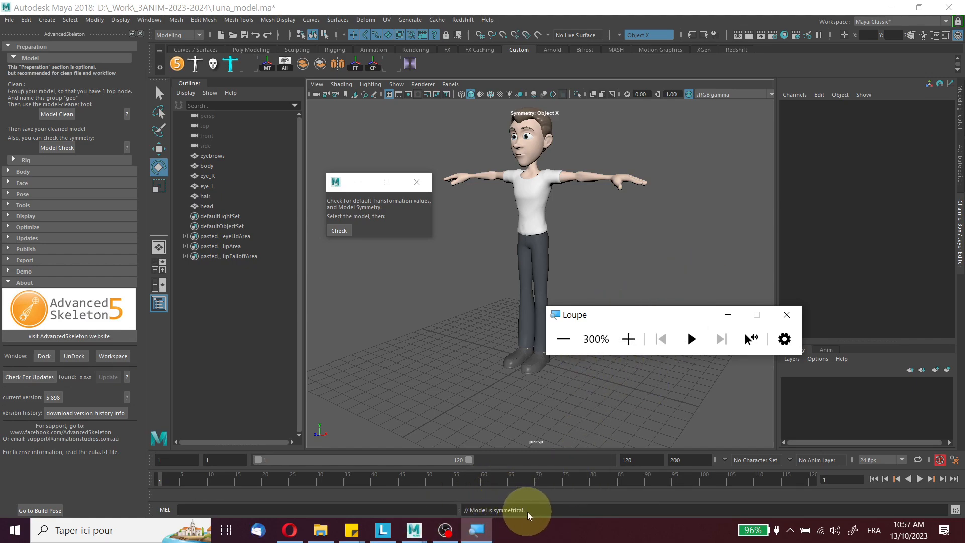
left_click(563, 344)
left_click(563, 344)
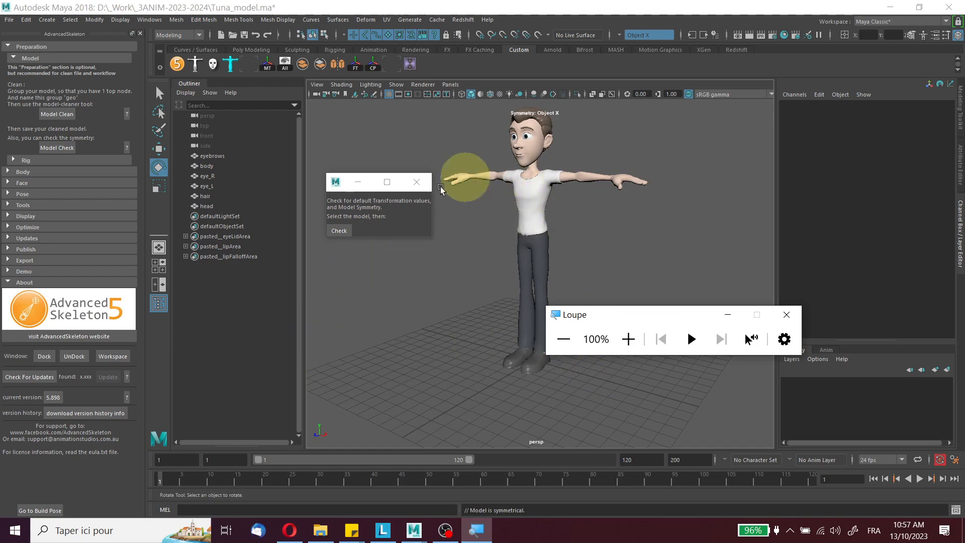
Run the Model Check on the body mesh and move the Loupe magnifier up, clear of the character's legs.
left_click(529, 141)
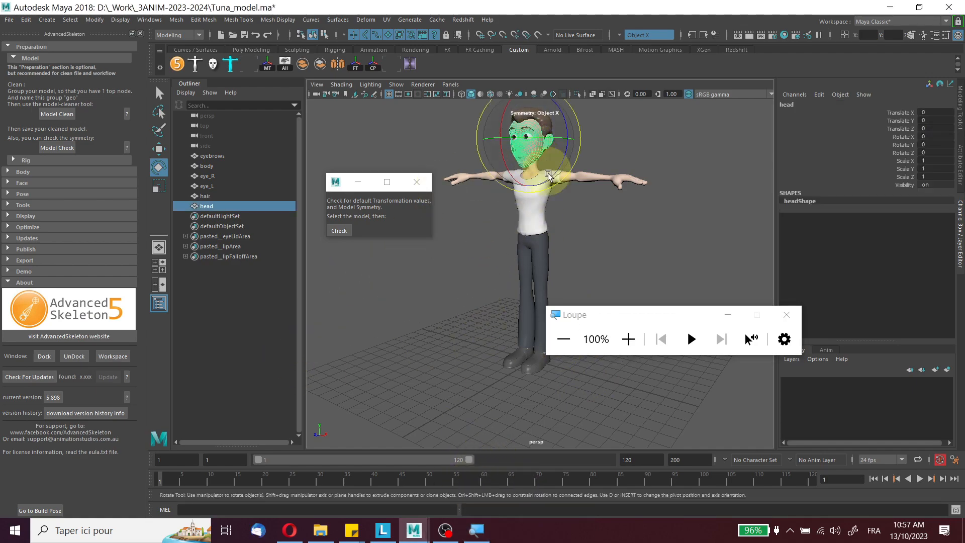
left_click(557, 250)
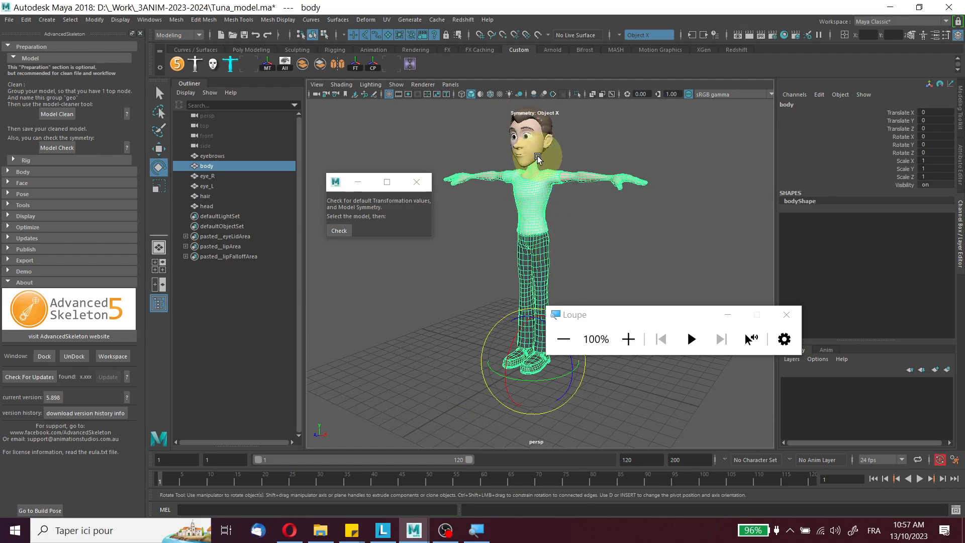
left_click(348, 231)
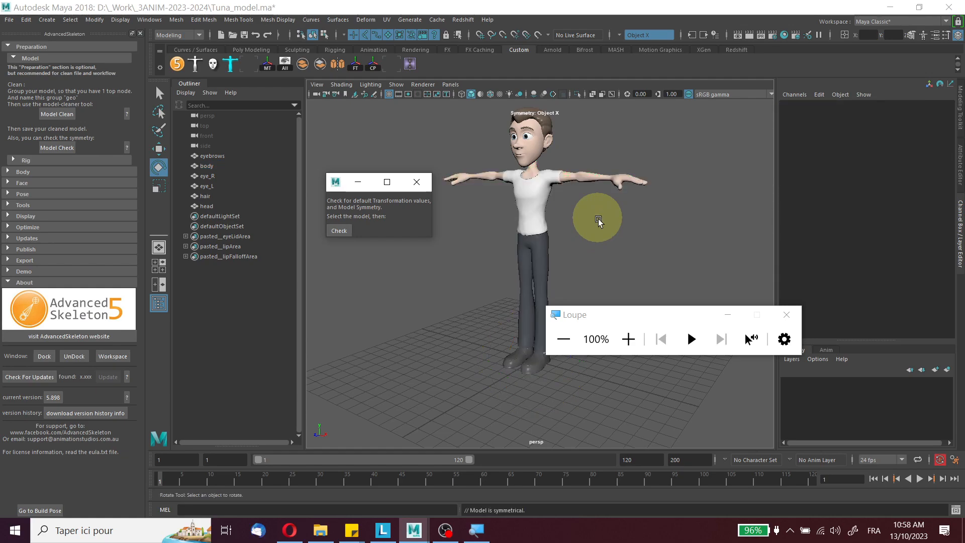
left_click_drag(703, 325, 757, 228)
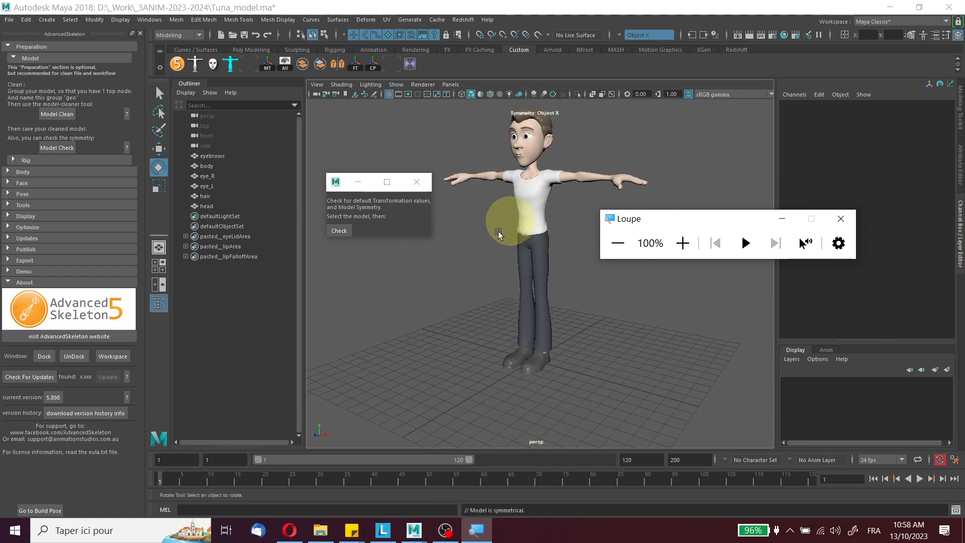
Expand the Rig preparation section and group the six meshes from eyebrows to head under a group named geo.
left_click(41, 161)
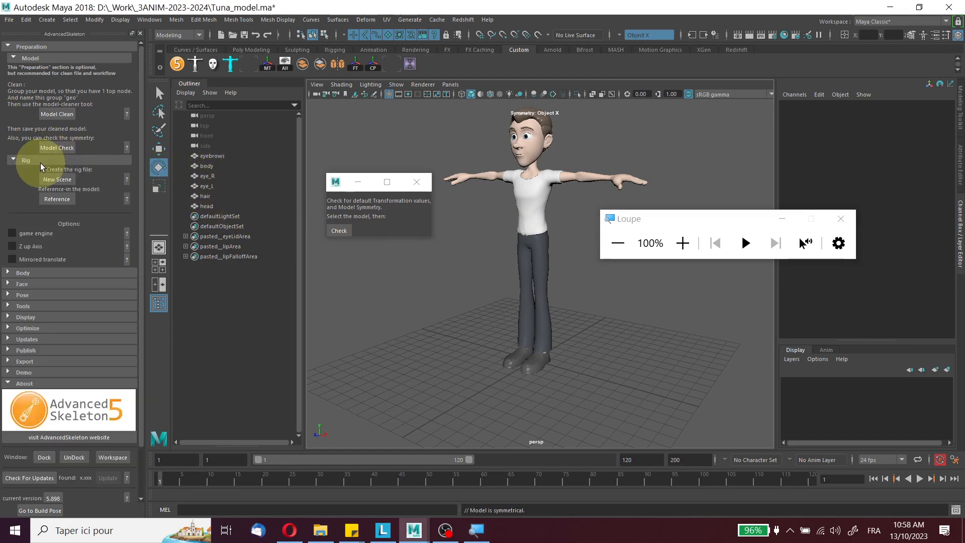
left_click(212, 157)
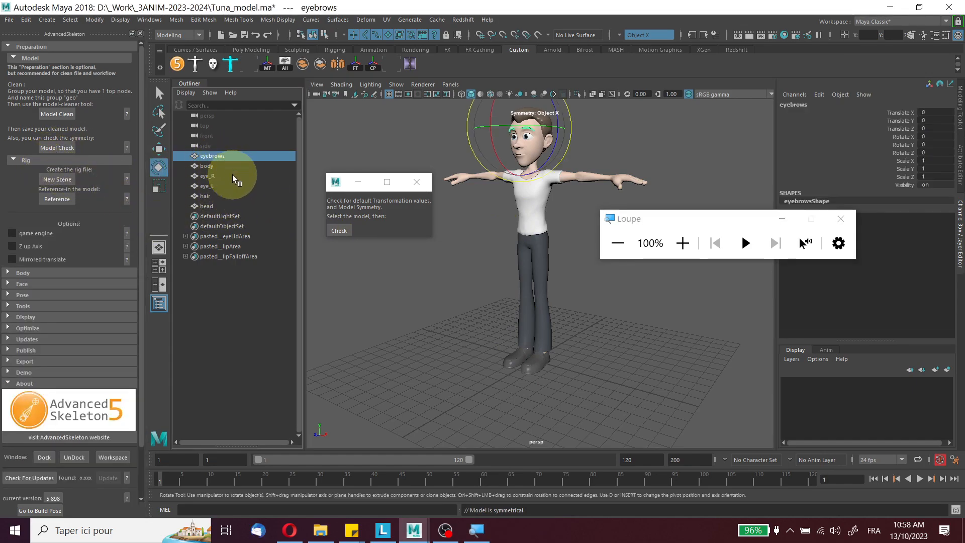
left_click(218, 205, "shift")
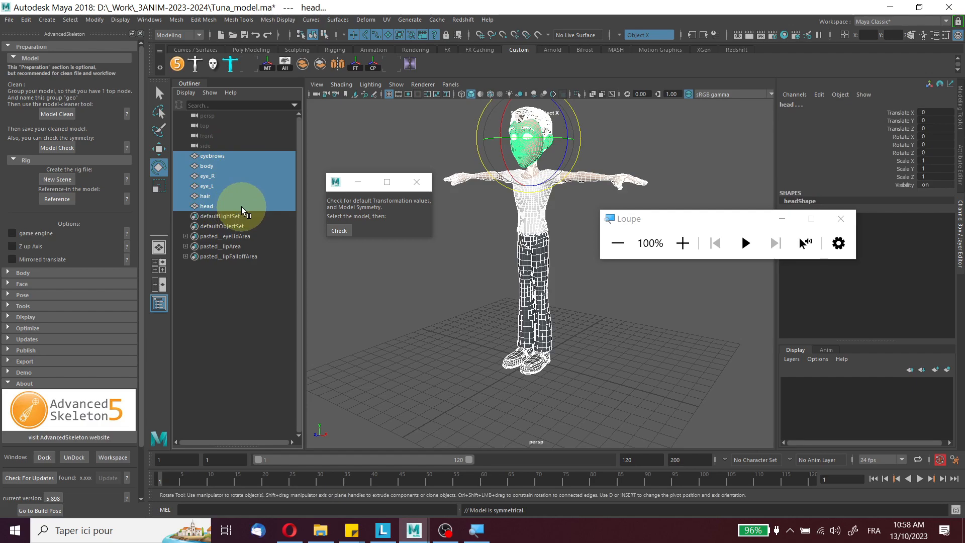
key("ctrl+g")
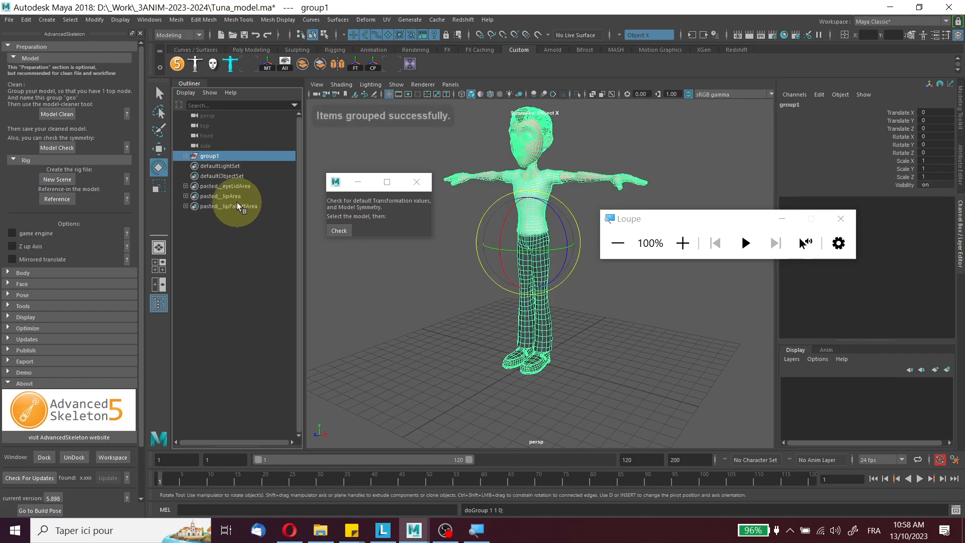
double_click(210, 158)
type("g")
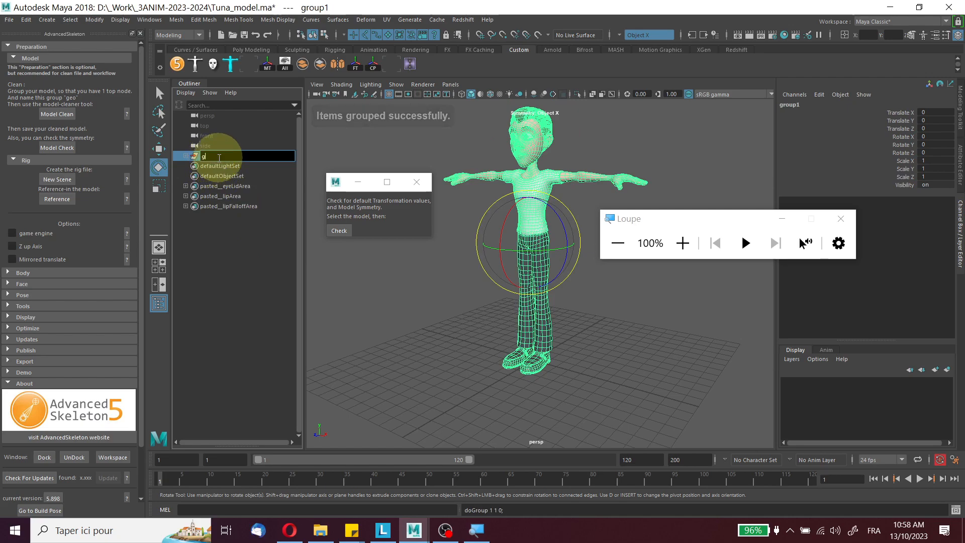
type("eo")
key("Return")
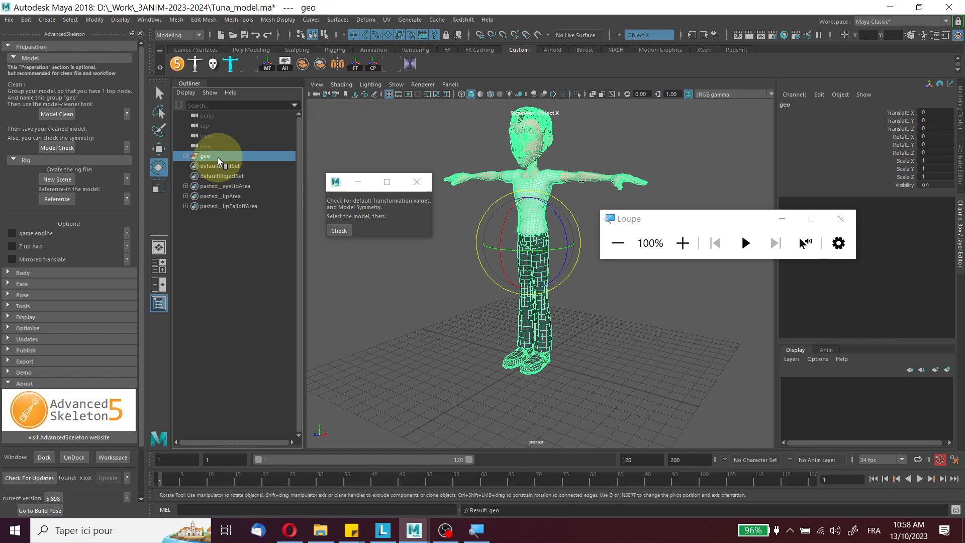
left_click(185, 156)
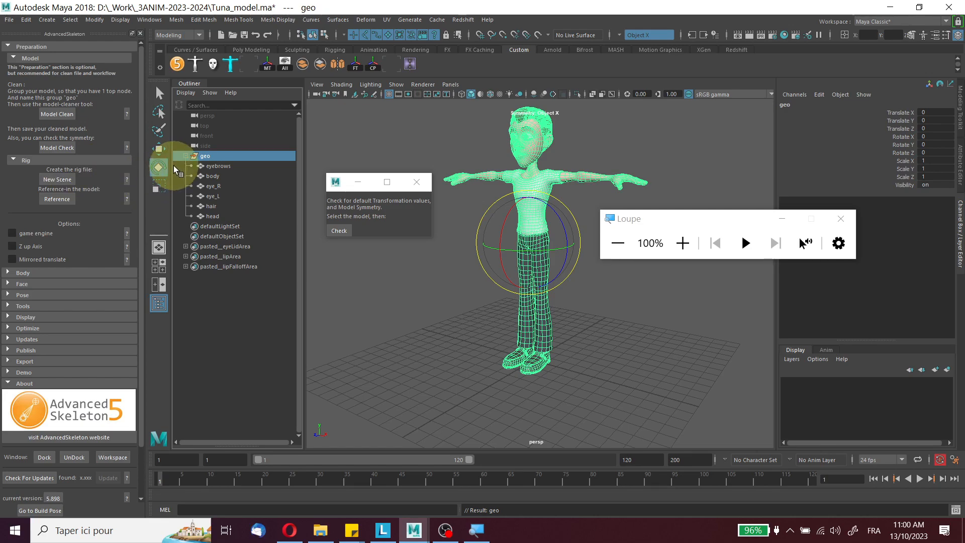
Save the scene under the new name Tuna_model_Ready in the _3ANIM-2023-2024 folder as Maya ASCII.
left_click(9, 21)
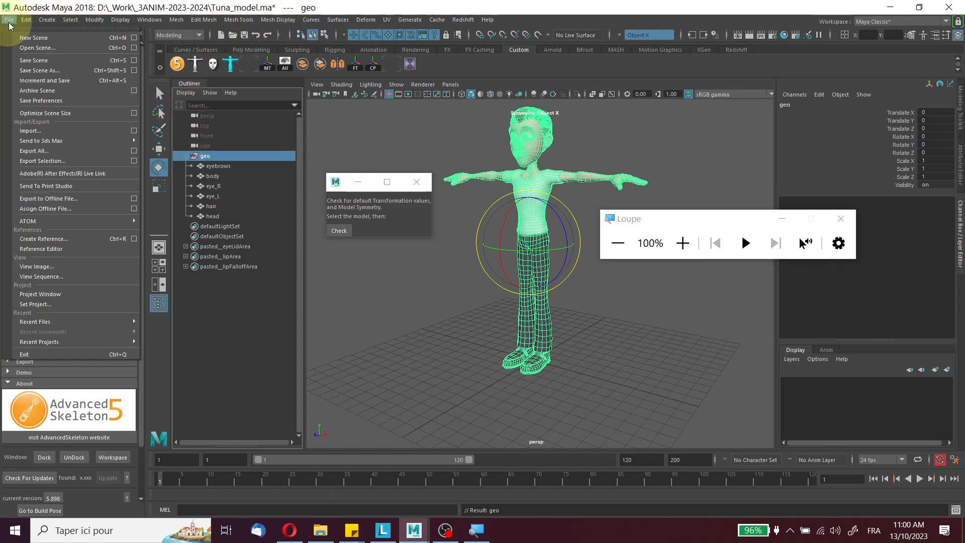
left_click(38, 72)
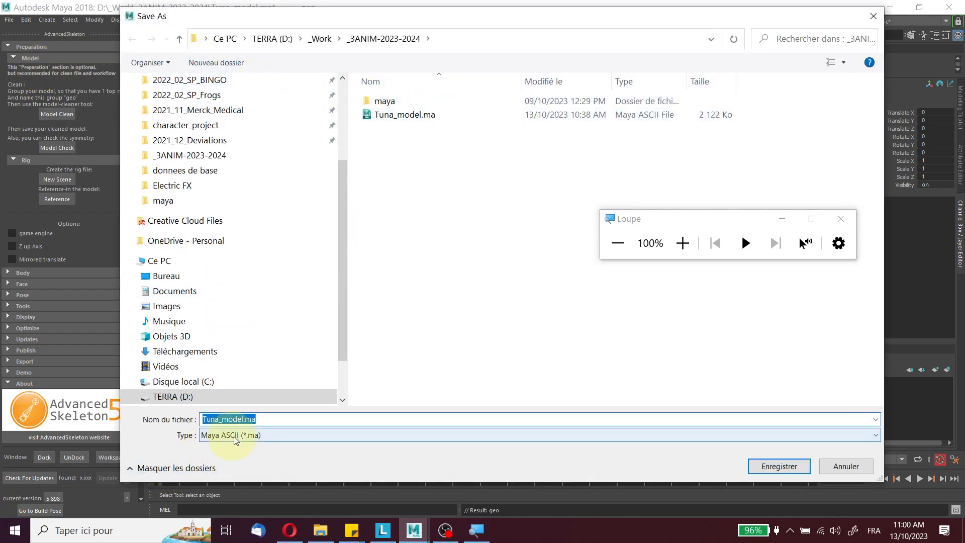
left_click(250, 420)
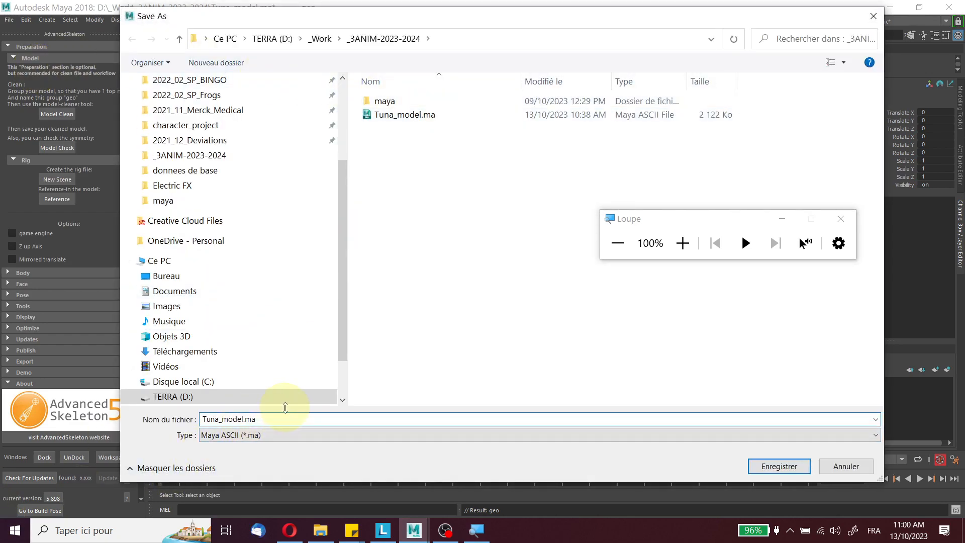
type("_Ready")
key("Return")
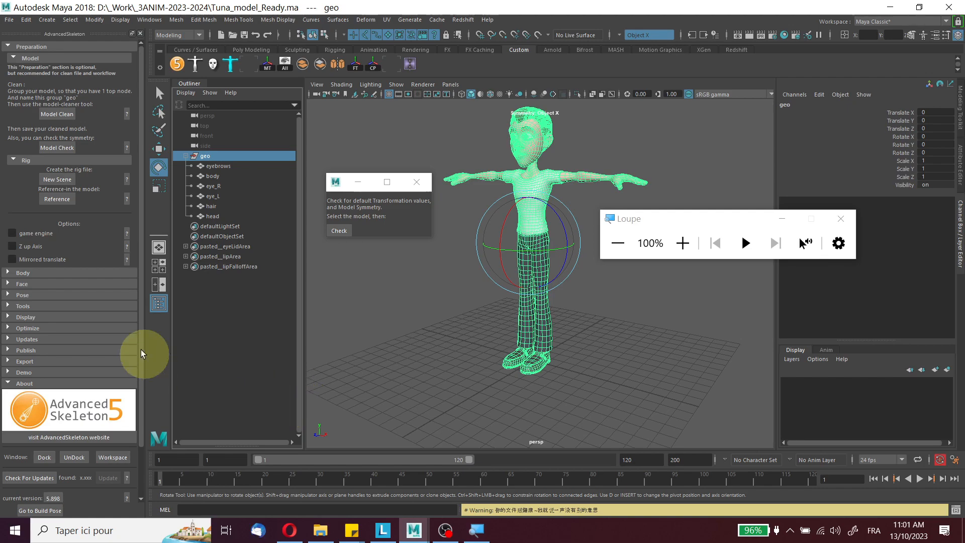
Create a new rig scene and reference Tuna_model_Ready.ma from the _3ANIM-2023-2024 folder, with the file filter set to All Files.
left_click(59, 180)
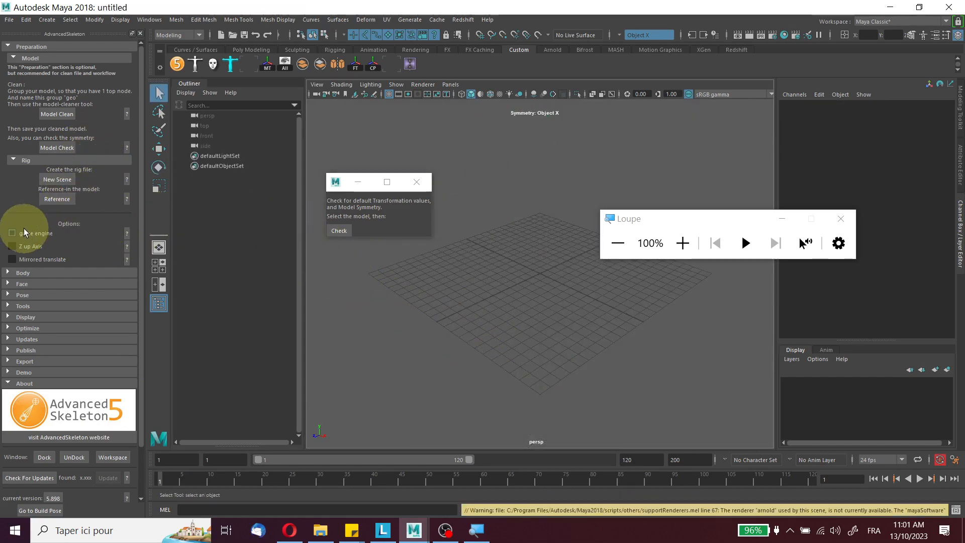
left_click(53, 197)
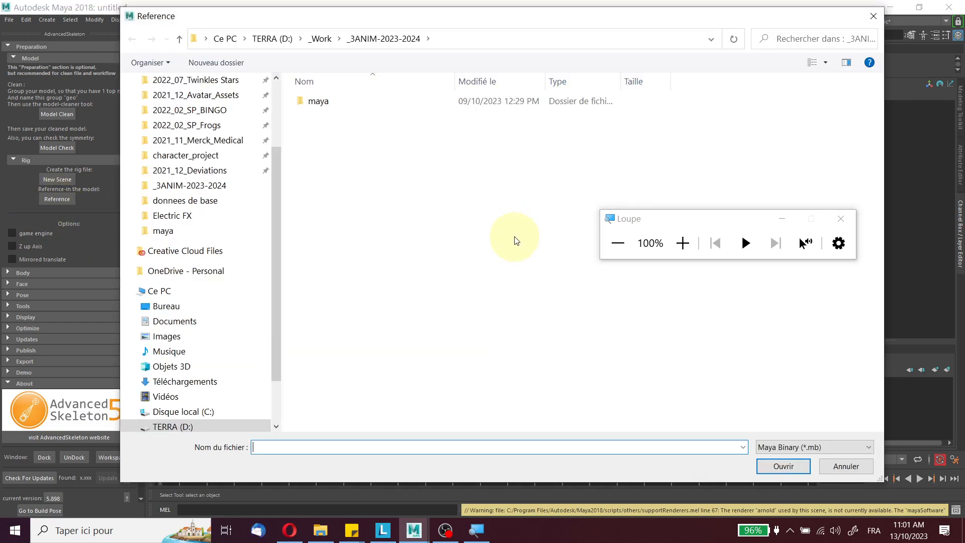
double_click(329, 101)
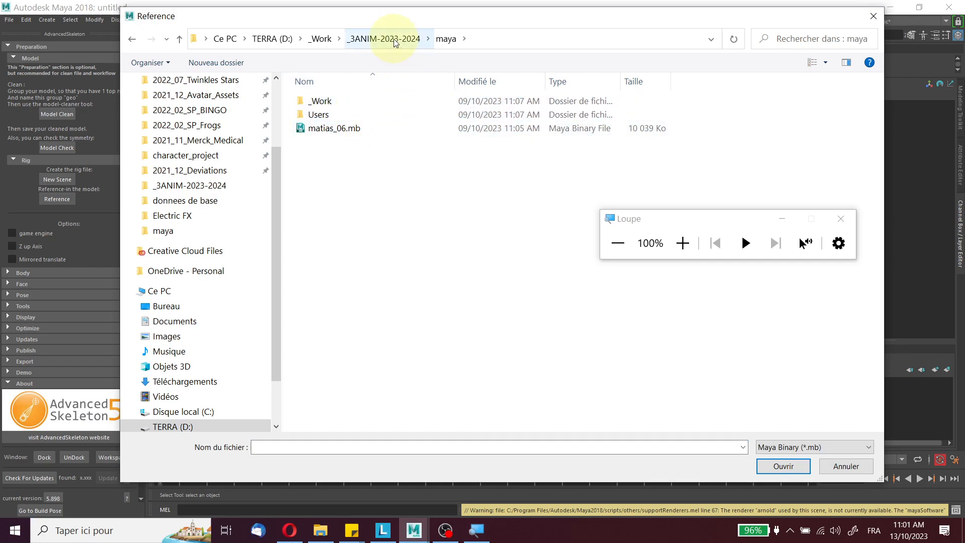
left_click(408, 39)
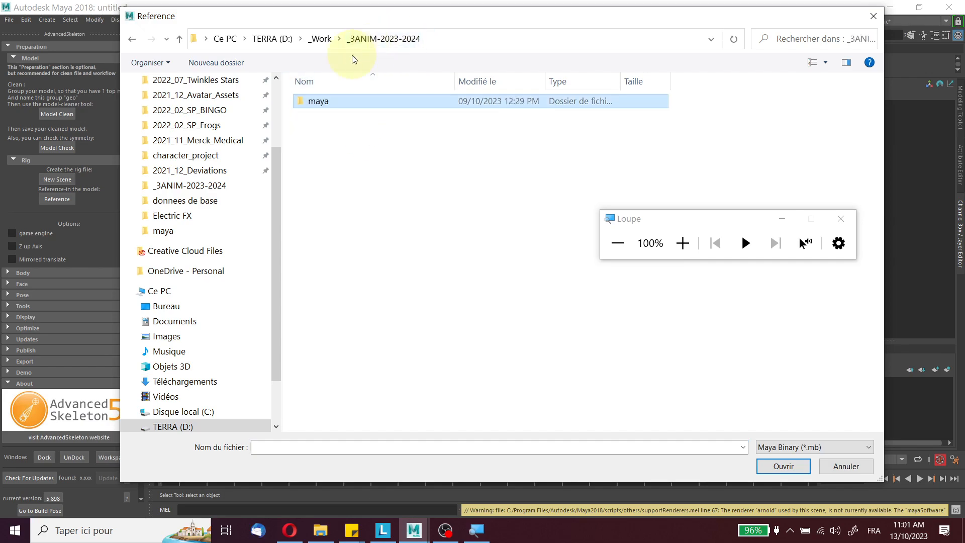
left_click(802, 448)
left_click(794, 433)
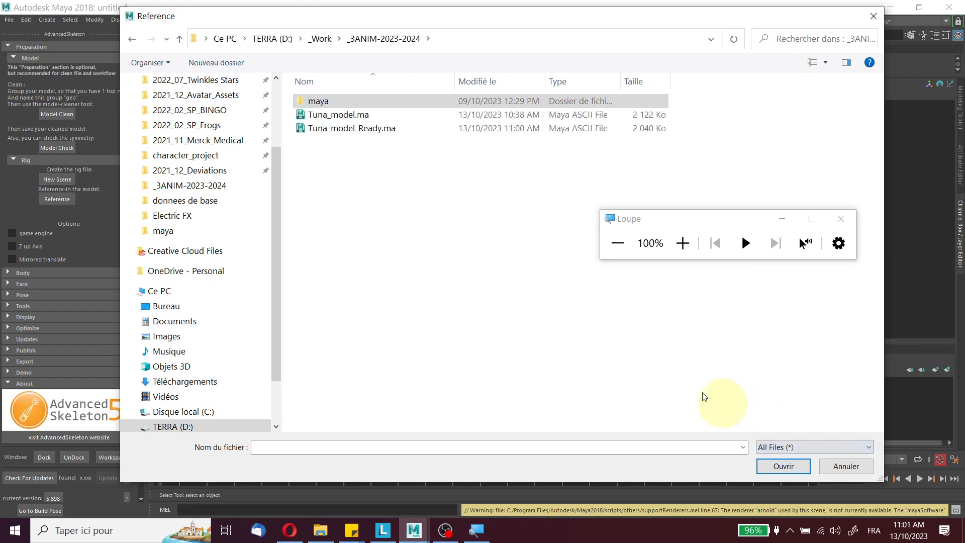
left_click(368, 129)
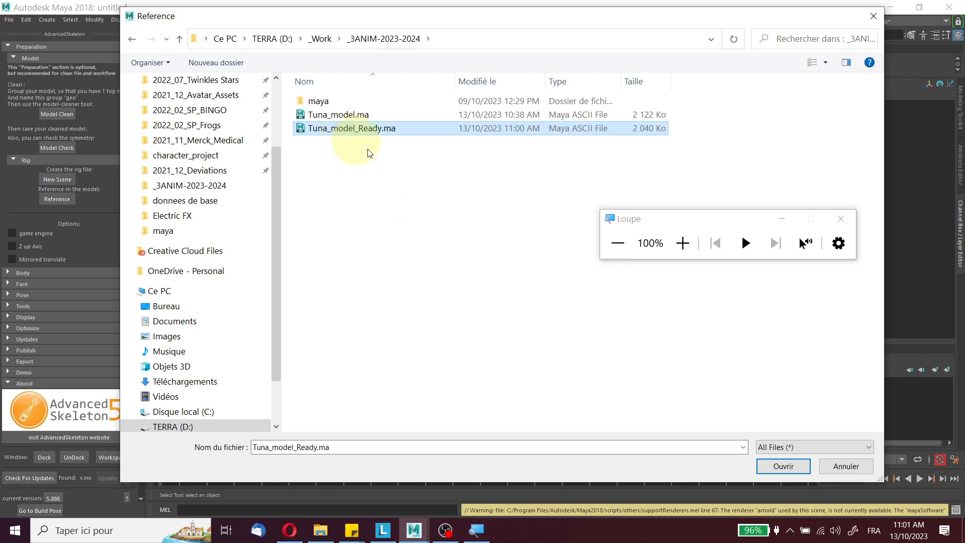
left_click(799, 471)
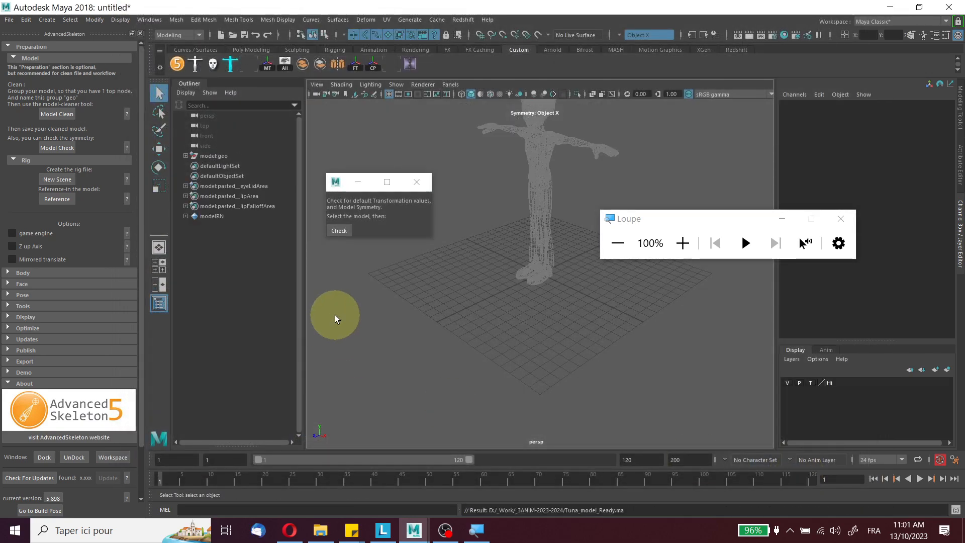
Turn on shaded display and switch the Hi display layer from template to reference and on to normal mode.
scroll(550, 166, "down", 3)
middle_click_drag(538, 197, 581, 266, "alt")
scroll(502, 293, "up", 5)
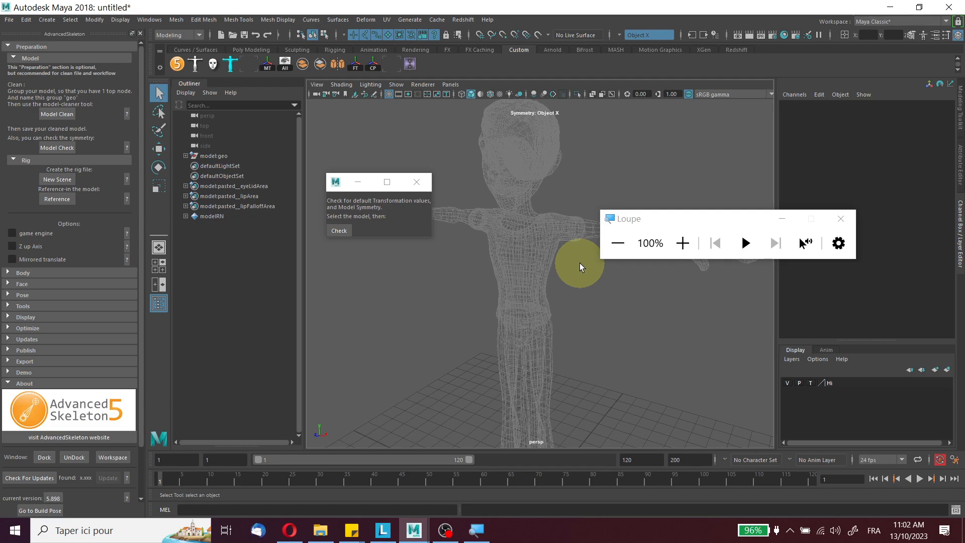
key("5")
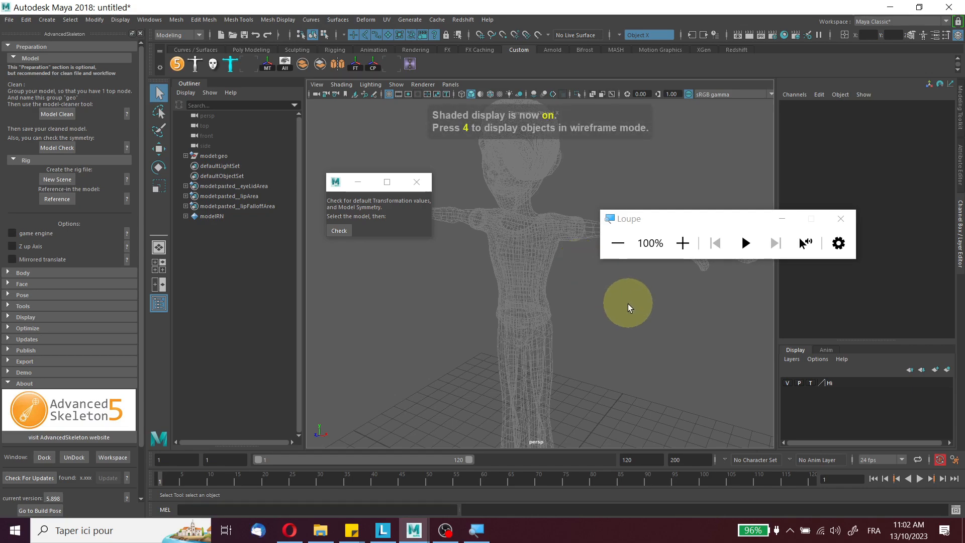
left_click(810, 383)
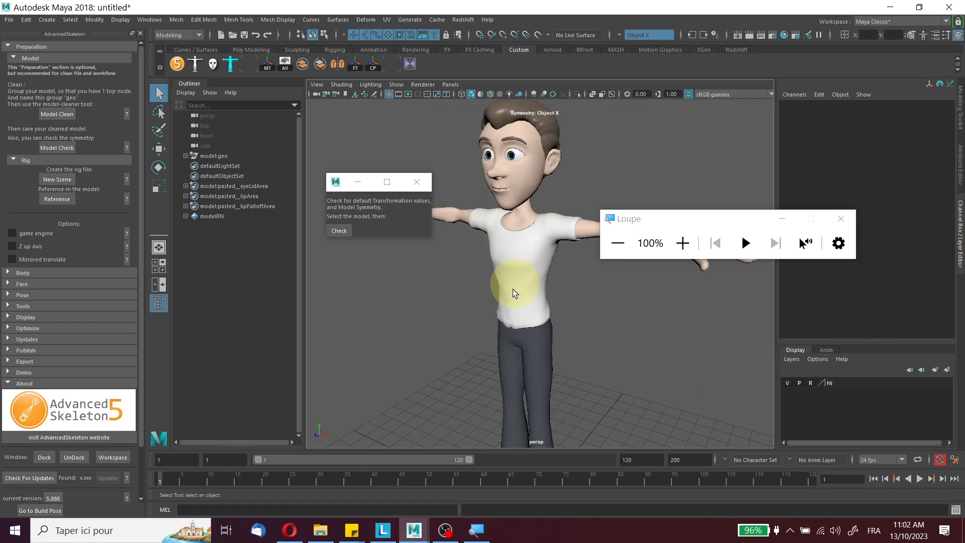
left_click(810, 383)
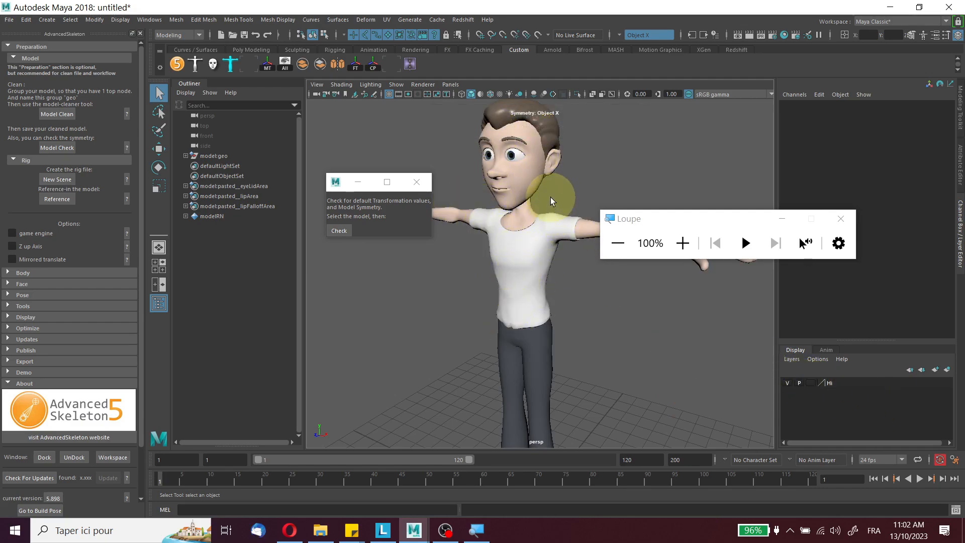
Select the referenced body mesh, examine the model names in the Outliner at 300% magnification, and reset the Loupe to 100%.
left_click(551, 216)
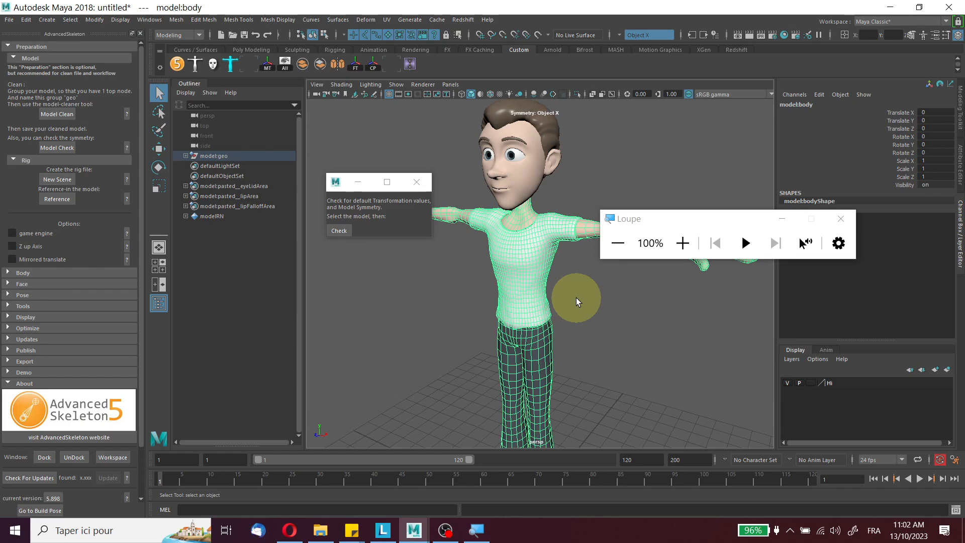
scroll(544, 287, "down", 5)
mouse_move(568, 277)
left_mouse_down("alt")
mouse_move(523, 276)
mouse_move(565, 280)
left_mouse_up("alt")
middle_click_drag(565, 280, 540, 230, "alt")
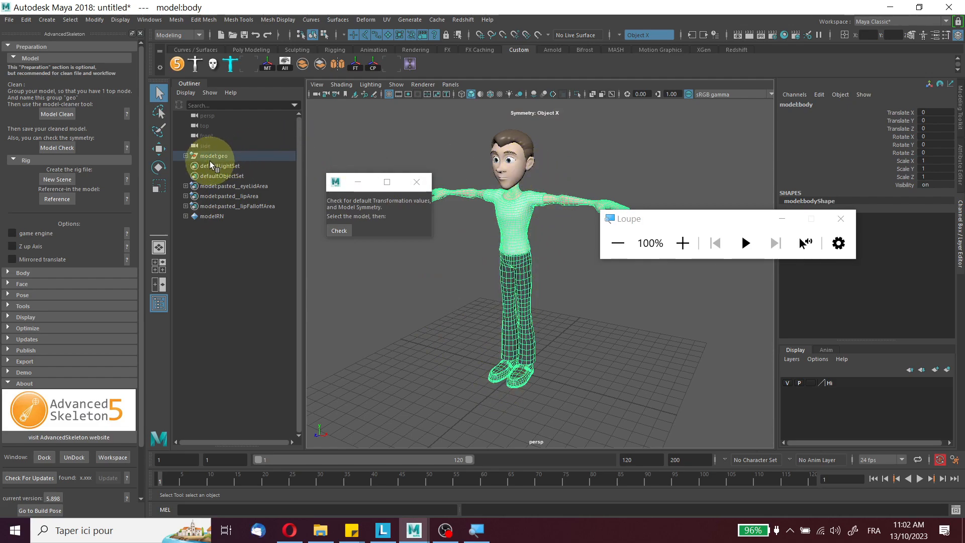
left_click(681, 243)
left_click(679, 242)
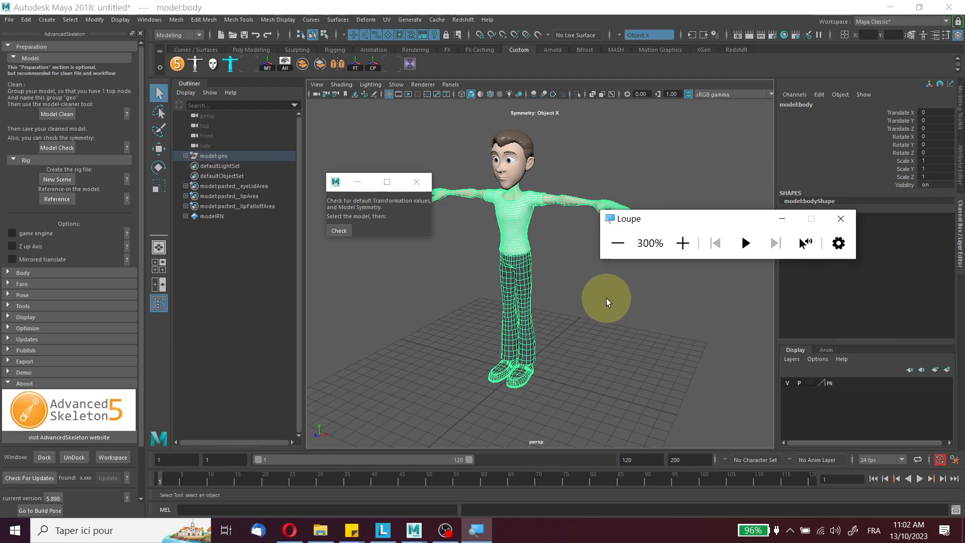
left_click(617, 247)
left_click(618, 246)
Switch to the tuna.mb scene window and open Tuna_model_Ready.ma from the _3ANIM-2023-2024 folder, discarding changes to the open scene.
left_click(415, 530)
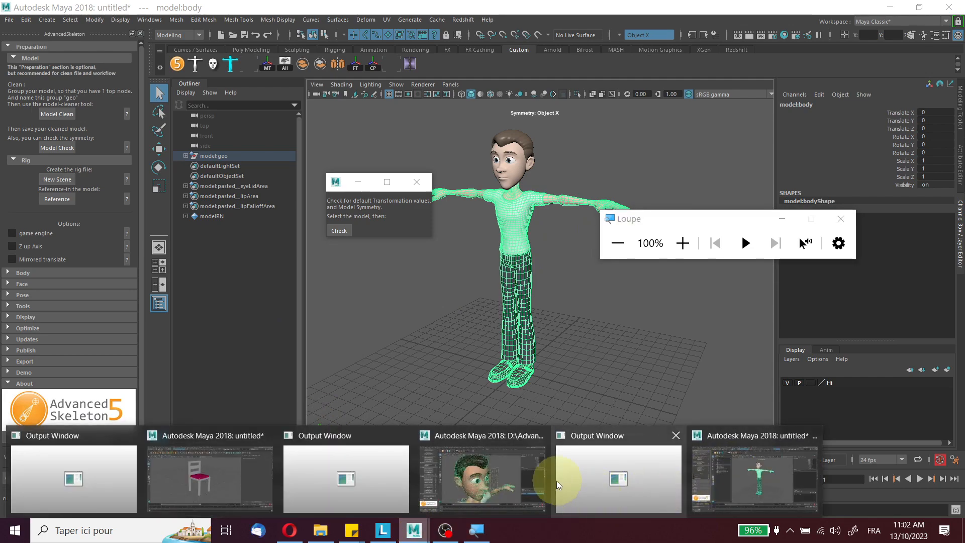
left_click(529, 469)
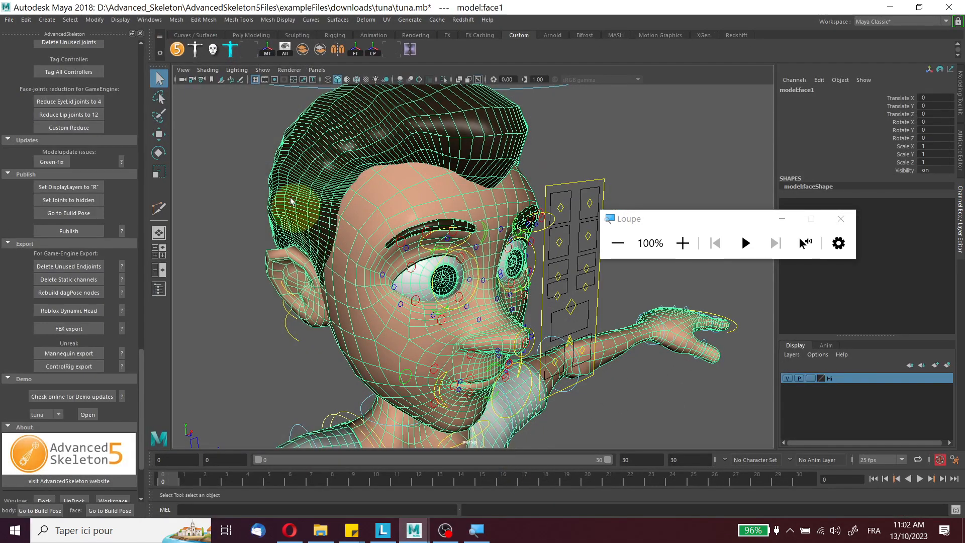
left_click(9, 20)
left_click(35, 47)
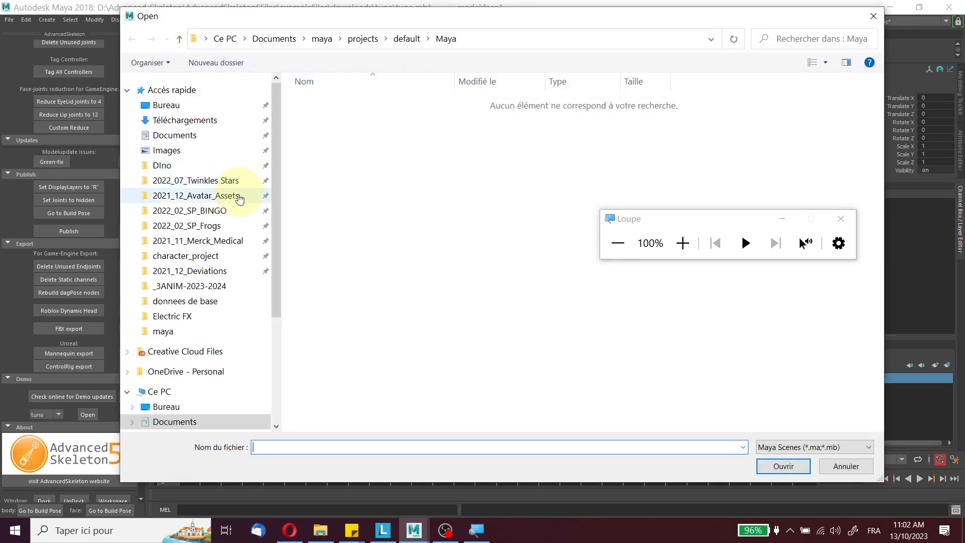
left_click(223, 287)
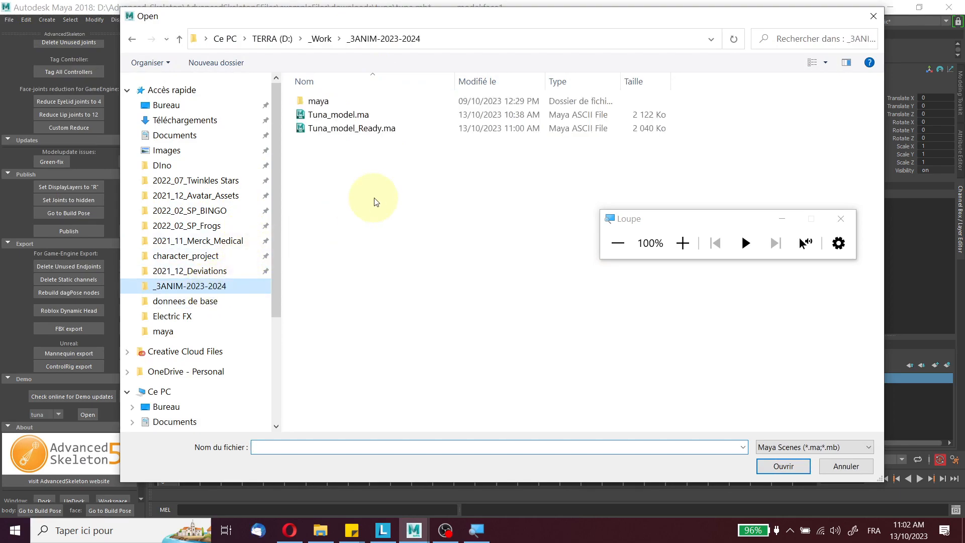
double_click(359, 129)
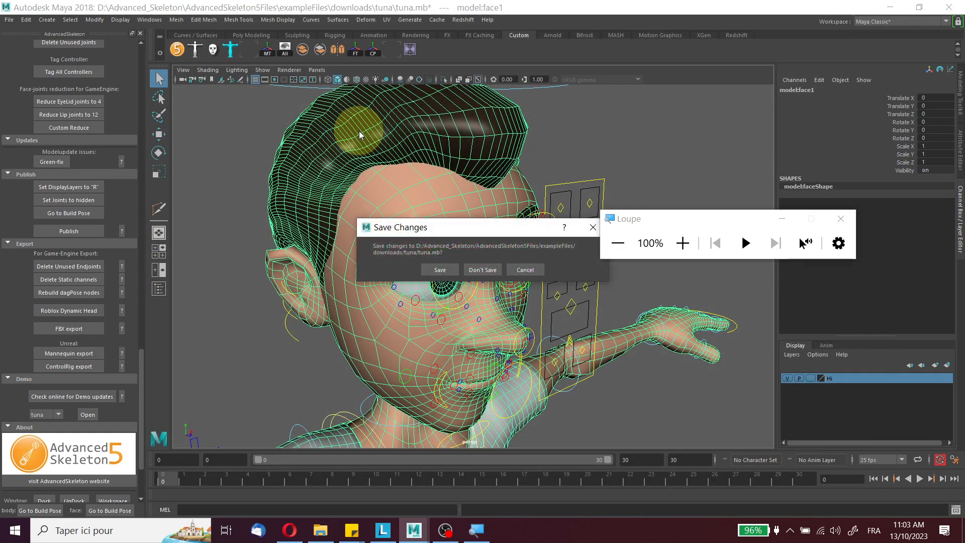
left_click(481, 270)
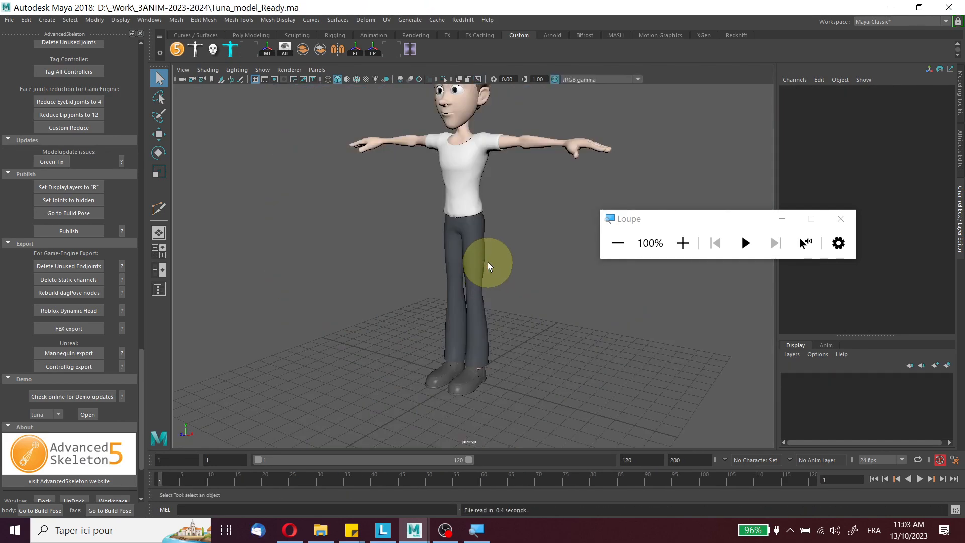
Select the hair mesh, enter face mode and select the front-to-back strip of faces along the centre of the hair.
scroll(557, 200, "up", 4)
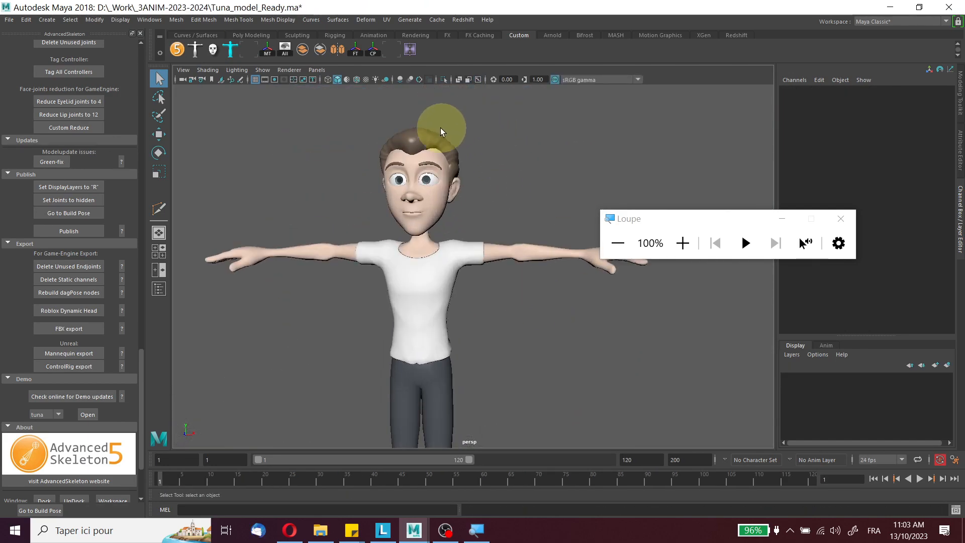
left_click(437, 139)
left_click_drag(475, 151, 377, 176, "alt")
middle_click_drag(442, 161, 452, 234, "alt")
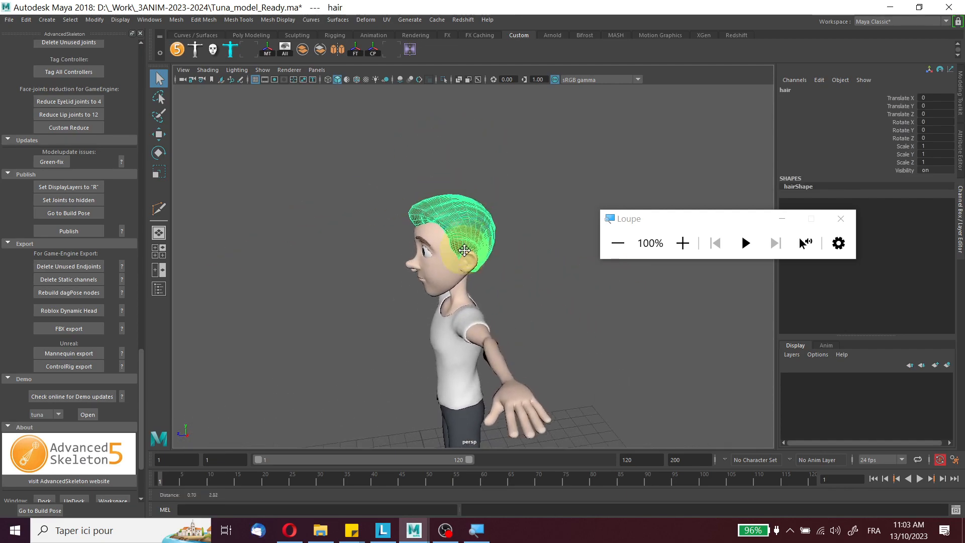
scroll(461, 236, "up", 6)
left_click_drag(460, 236, 526, 228, "alt")
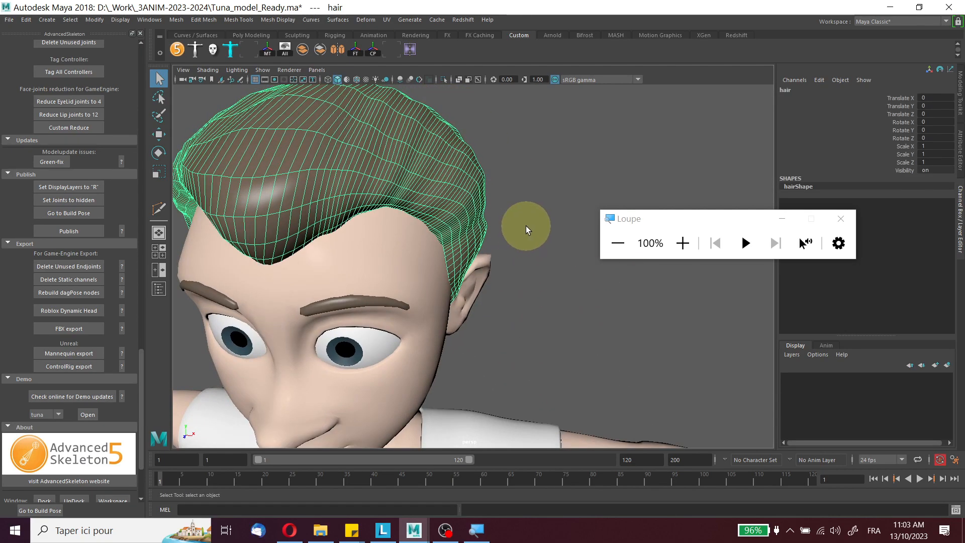
left_click_drag(504, 230, 431, 196, "alt")
right_click_drag(432, 196, 431, 222)
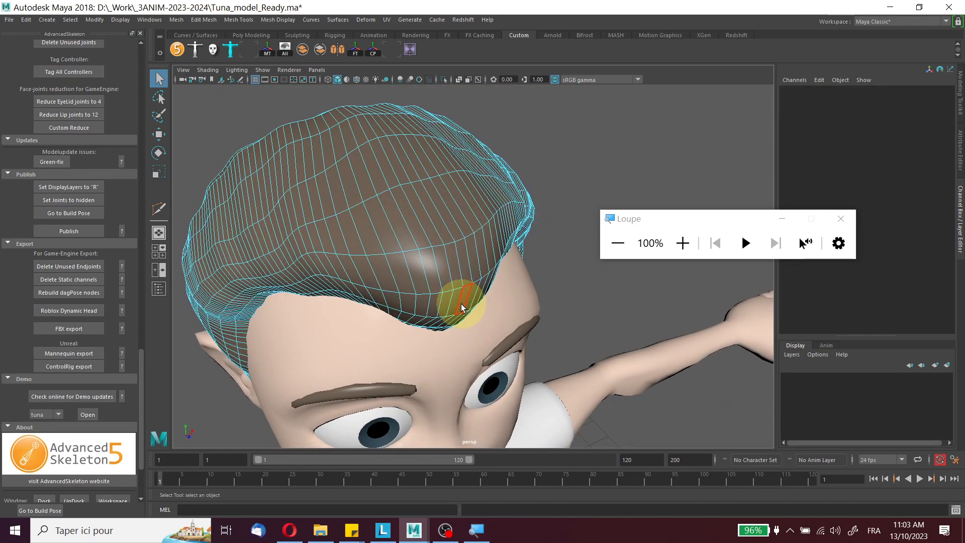
left_click(461, 306)
double_click(459, 273)
left_click_drag(474, 258, 442, 215, "alt")
Turn on Soft Select for the central hair faces and adjust its falloff radius.
key("b")
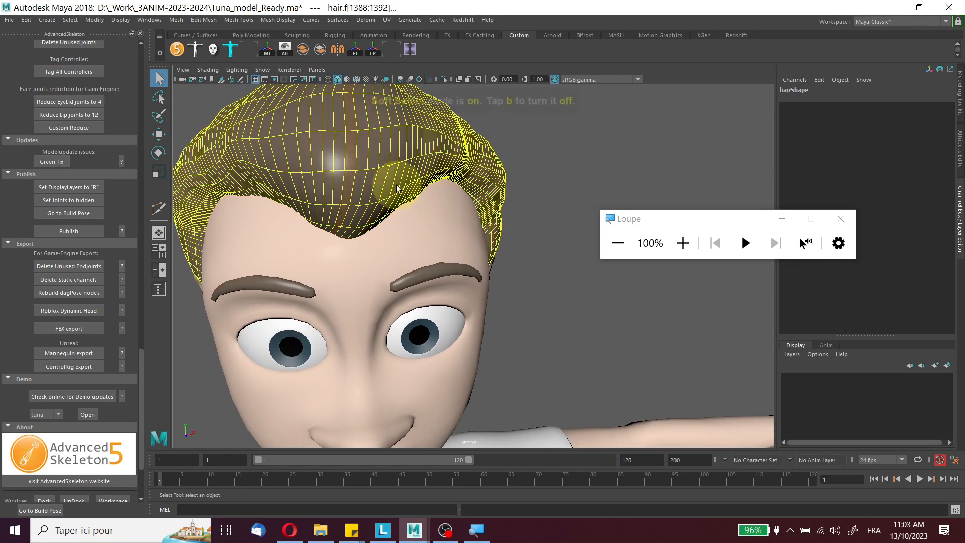
scroll(412, 201, "down", 3)
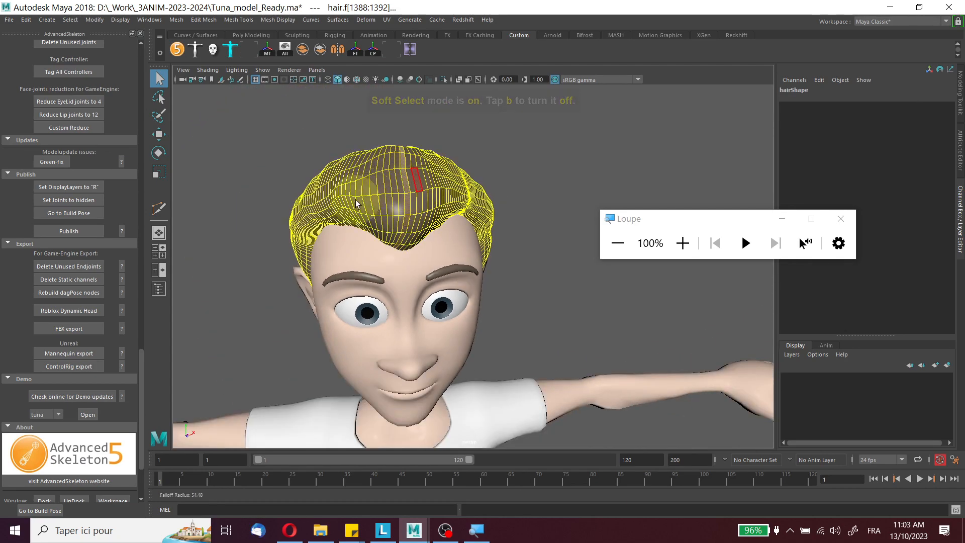
left_click_drag(331, 216, 437, 222, "alt")
right_click_drag(437, 221, 502, 201)
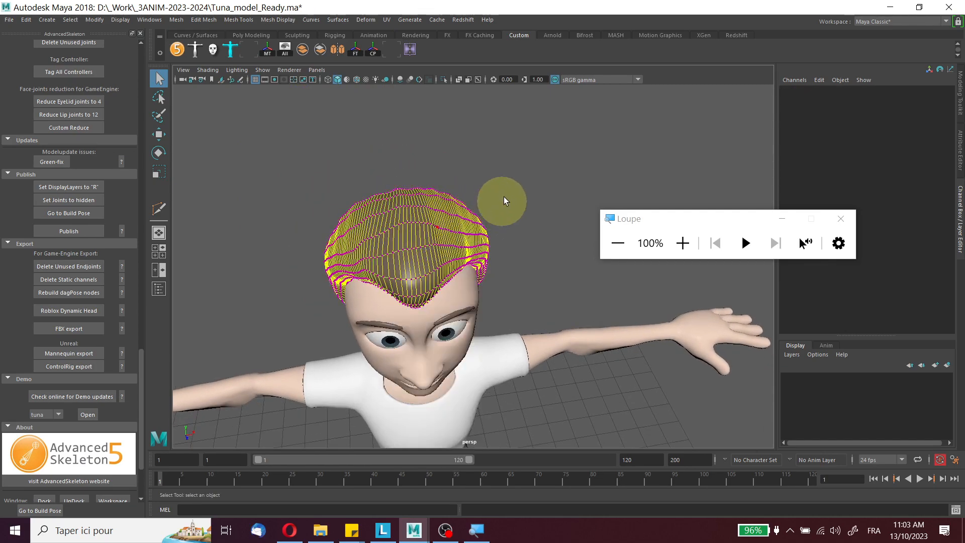
right_click_drag(414, 240, 414, 264)
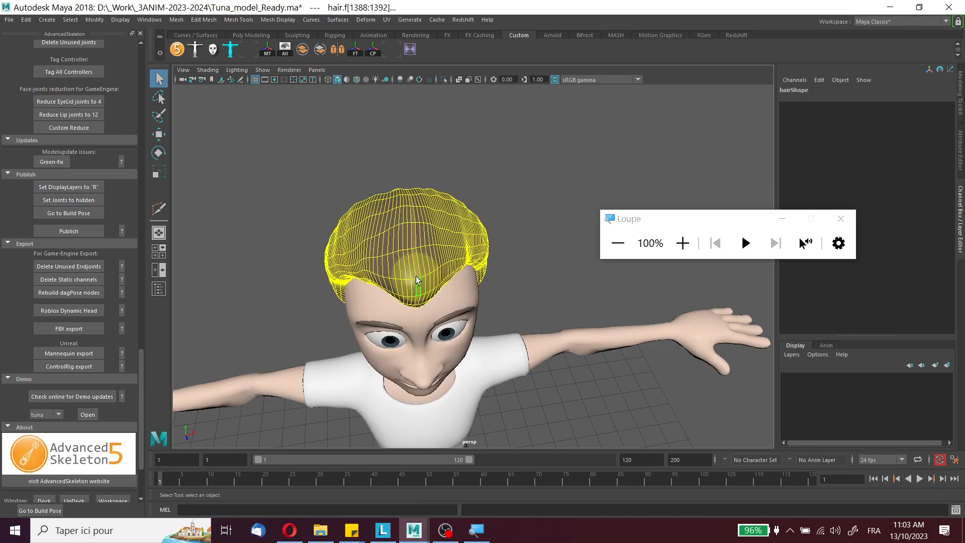
left_click_drag(421, 270, 375, 271)
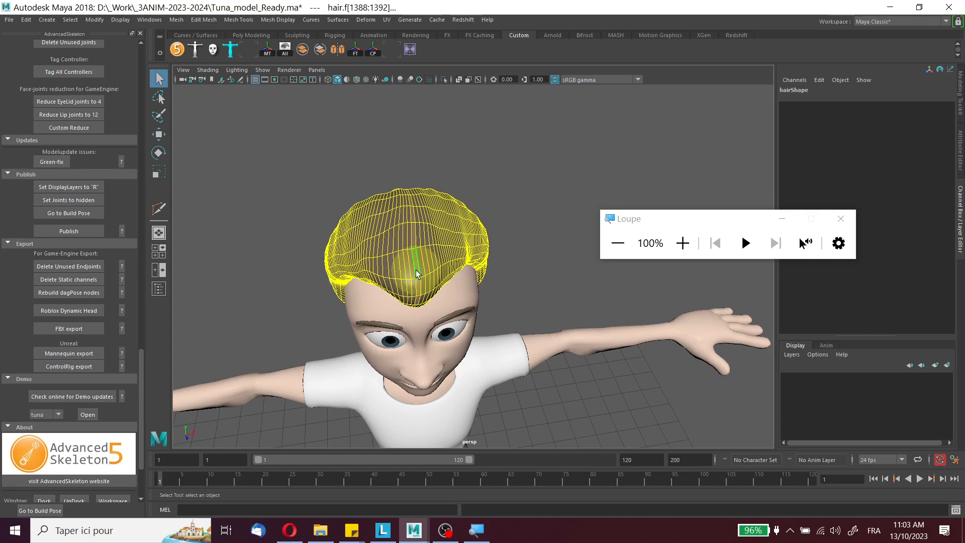
scroll(402, 272, "up", 5)
left_click_drag(338, 276, 317, 277)
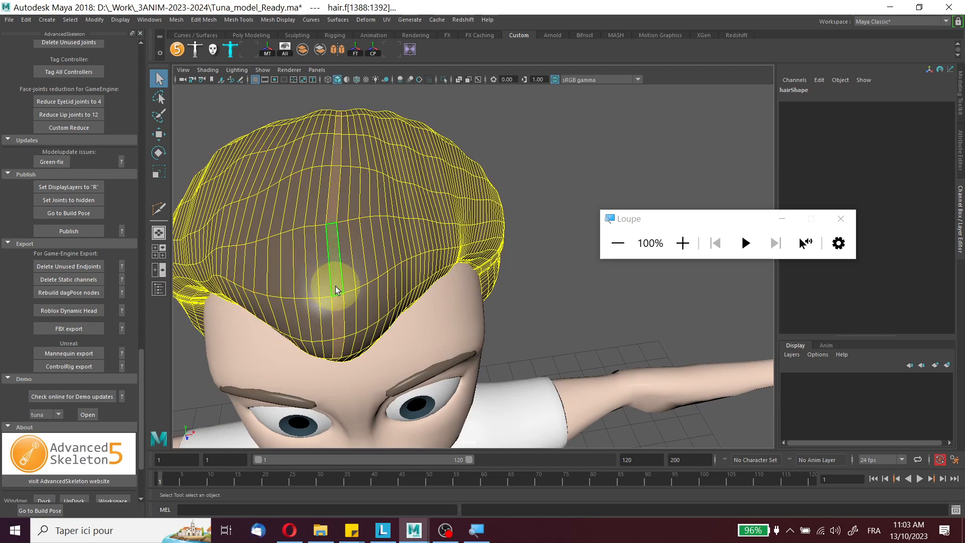
Raise the central strip of hair faces into a thin mohawk-like crest, and deselect the hair back in object mode.
right_click_drag(339, 279, 386, 253)
left_click_drag(386, 253, 355, 276, "alt")
right_click_drag(355, 276, 360, 291)
left_click_drag(388, 280, 423, 219, "alt")
key("r")
scroll(438, 218, "down", 5)
left_click_drag(465, 254, 481, 252)
left_click_drag(481, 216, 530, 218, "alt")
right_click_drag(513, 213, 592, 172)
left_click(589, 172)
scroll(573, 201, "down", 4)
left_click_drag(550, 234, 651, 265, "alt")
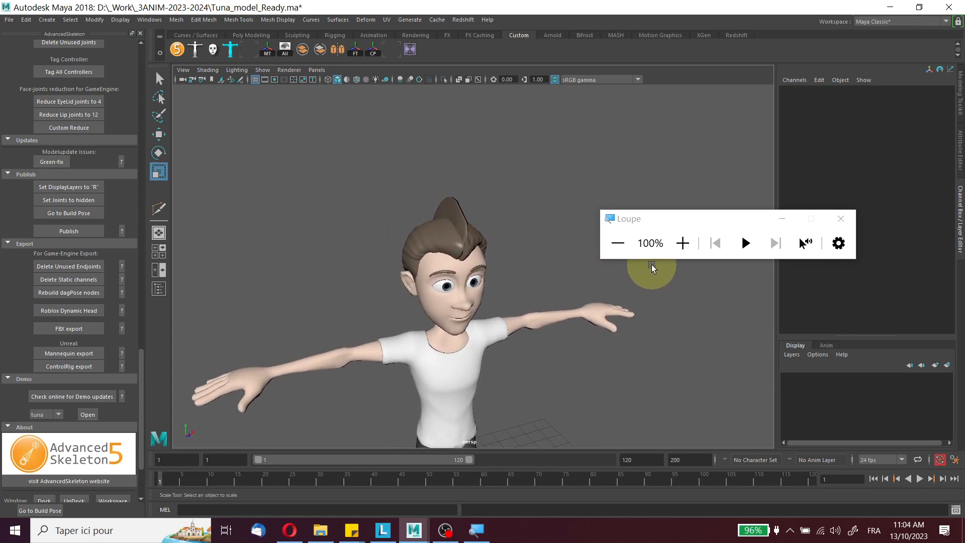
Save the modified model over the existing Tuna_model_Ready.ma in the _3ANIM-2023-2024 folder as Maya ASCII, replacing the file.
left_click(9, 19)
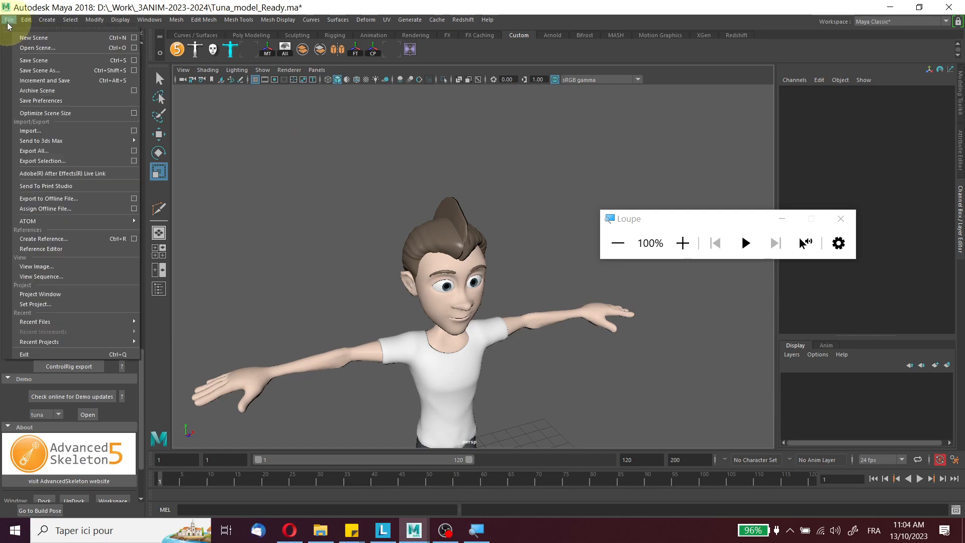
left_click(47, 74)
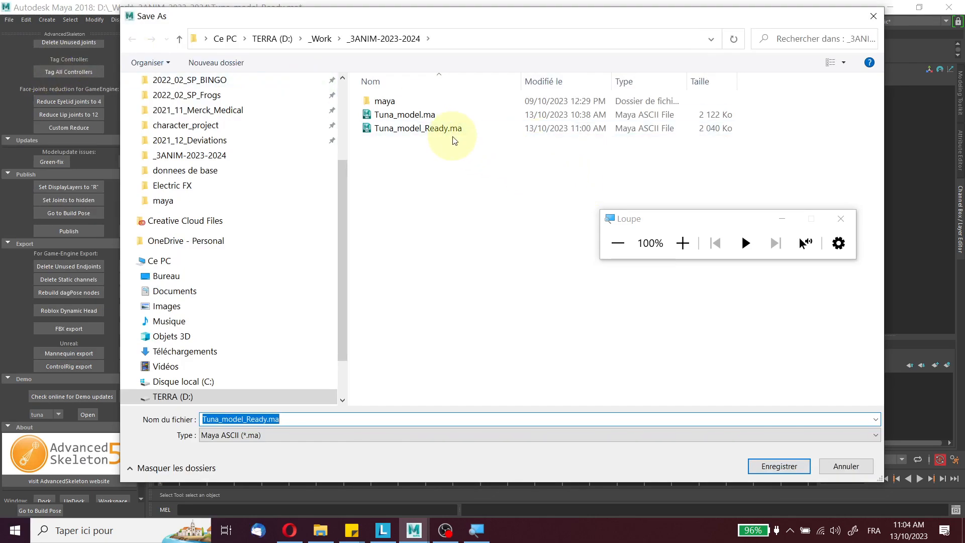
left_click(452, 136)
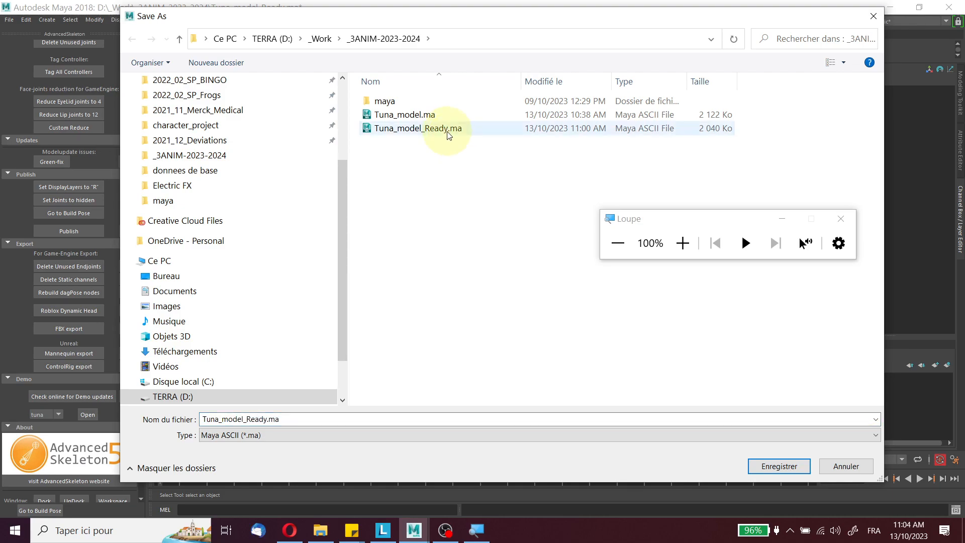
left_click(791, 475)
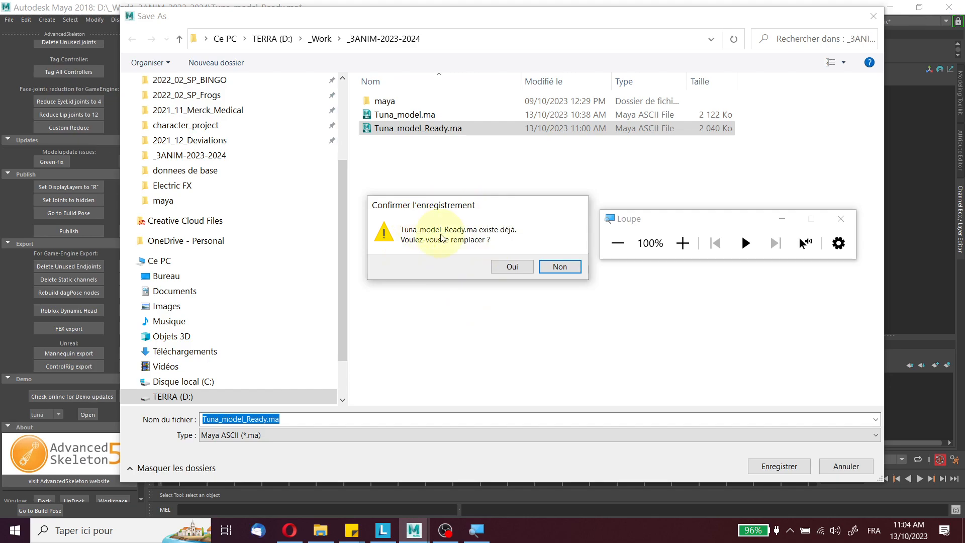
left_click(511, 266)
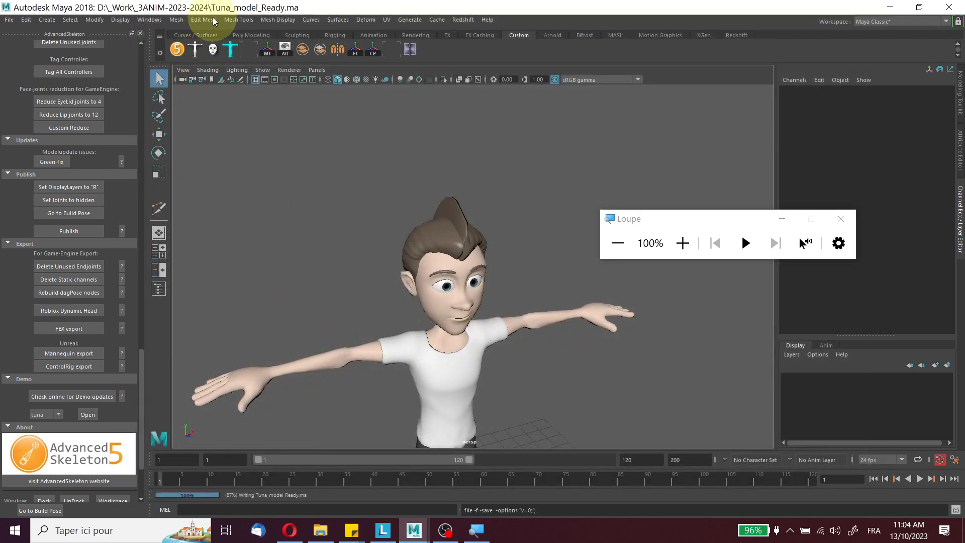
key("r")
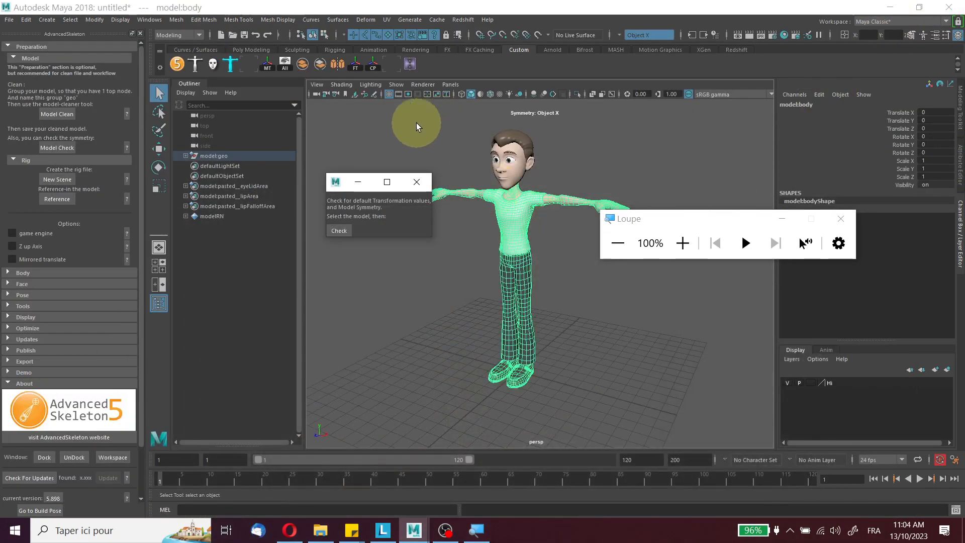
Return to the untitled rig scene, reload the Tuna_model_Ready.ma reference in the Reference Editor, and inspect the character's hair.
left_click_drag(416, 126, 523, 251, "alt")
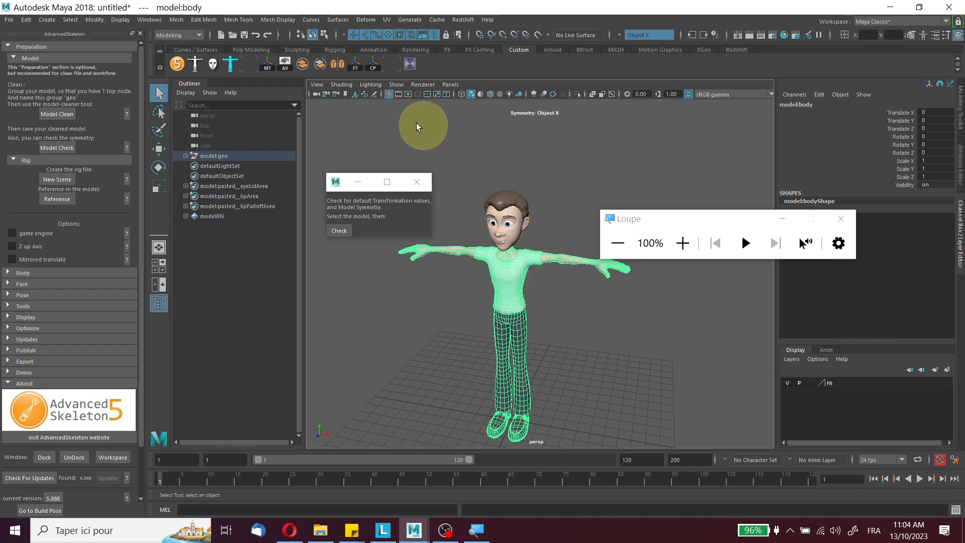
left_click(9, 20)
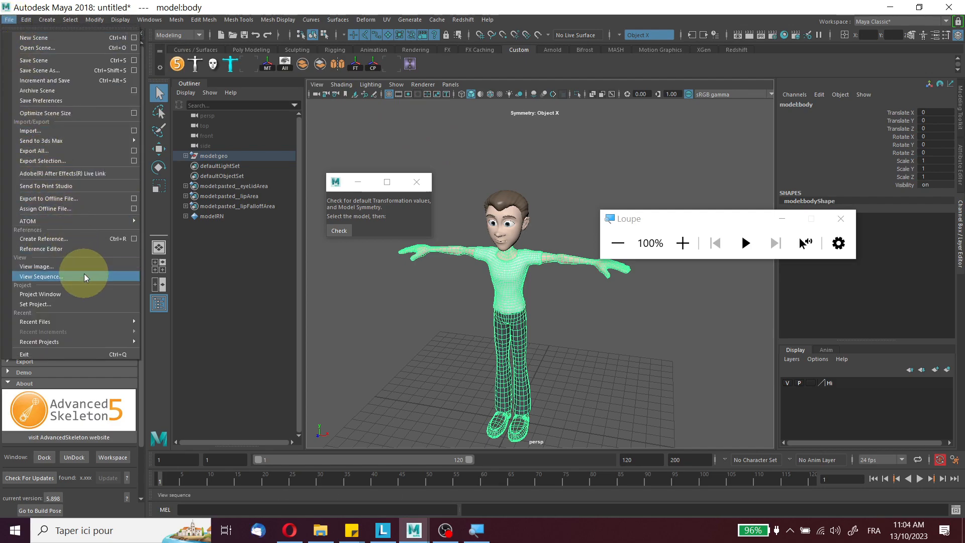
left_click(86, 249)
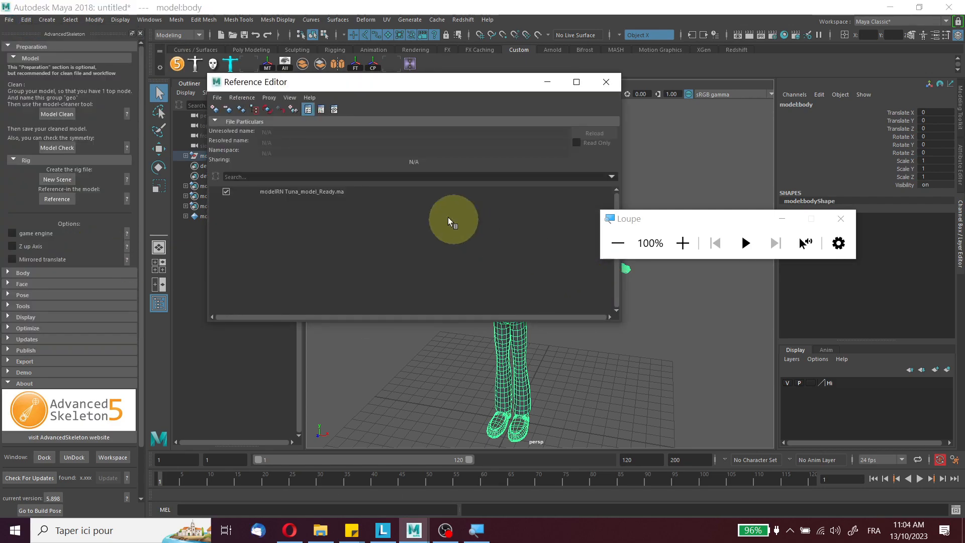
left_click(343, 195)
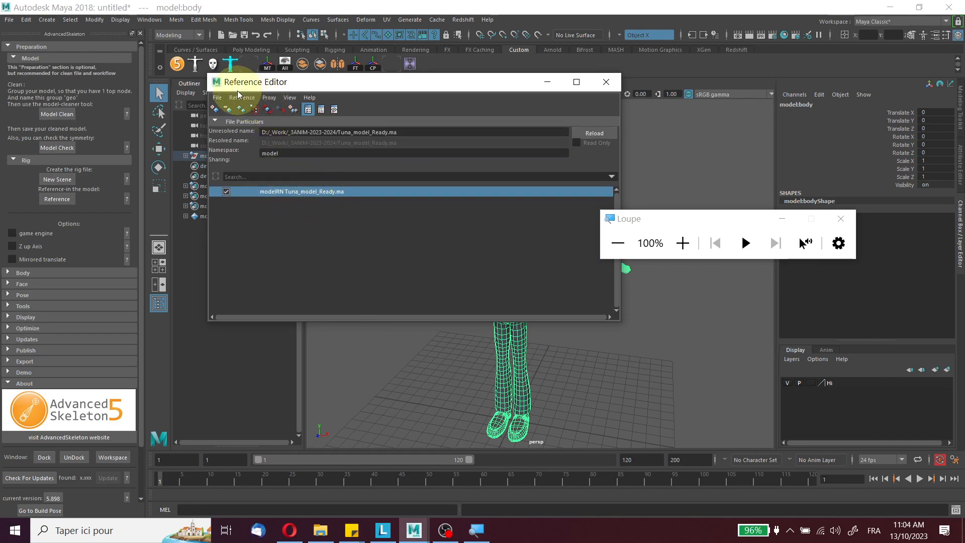
left_click(267, 111)
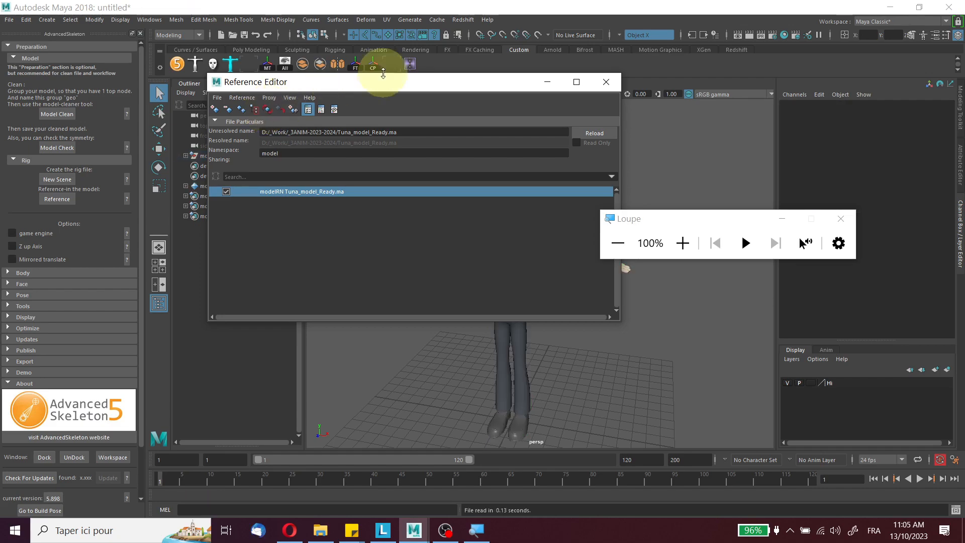
left_click(606, 82)
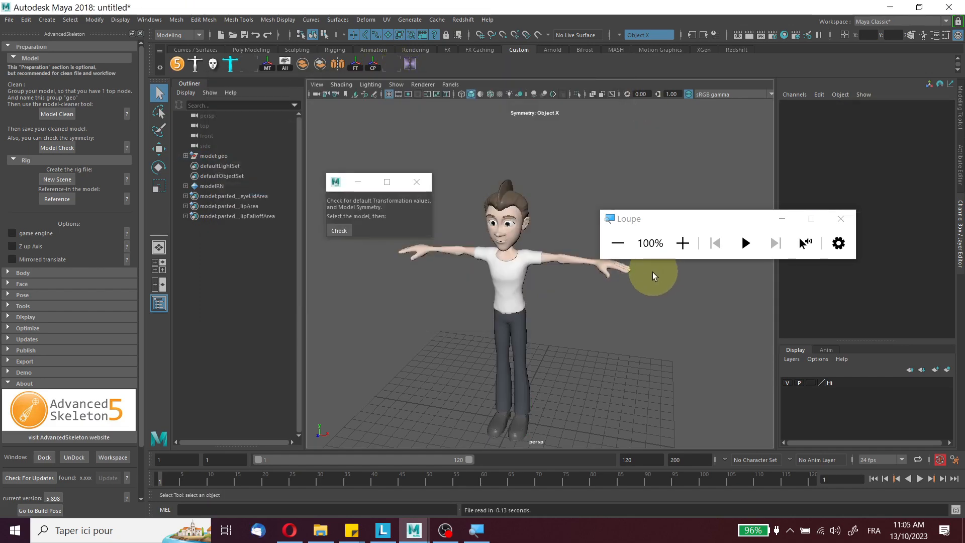
left_click_drag(642, 320, 687, 318, "alt")
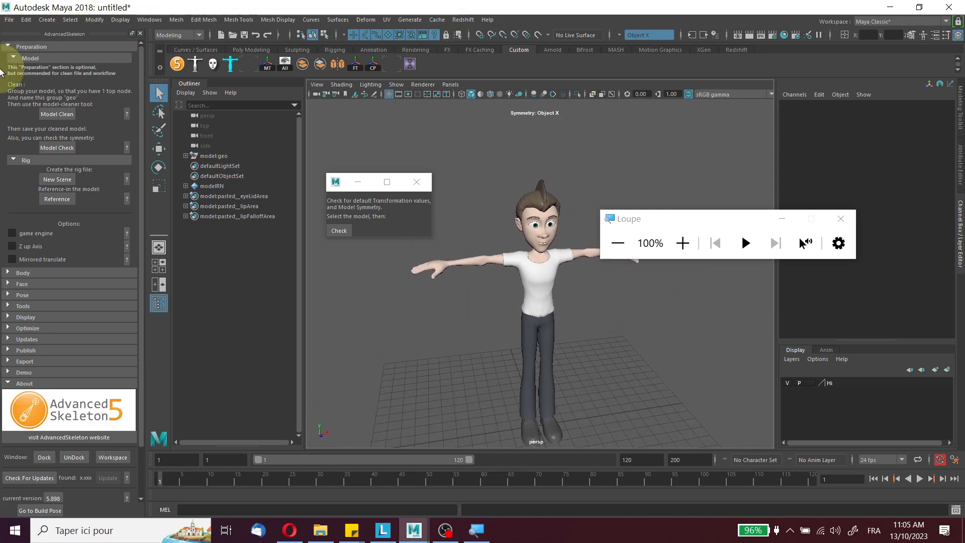
right_click_drag(538, 151, 569, 294, "alt")
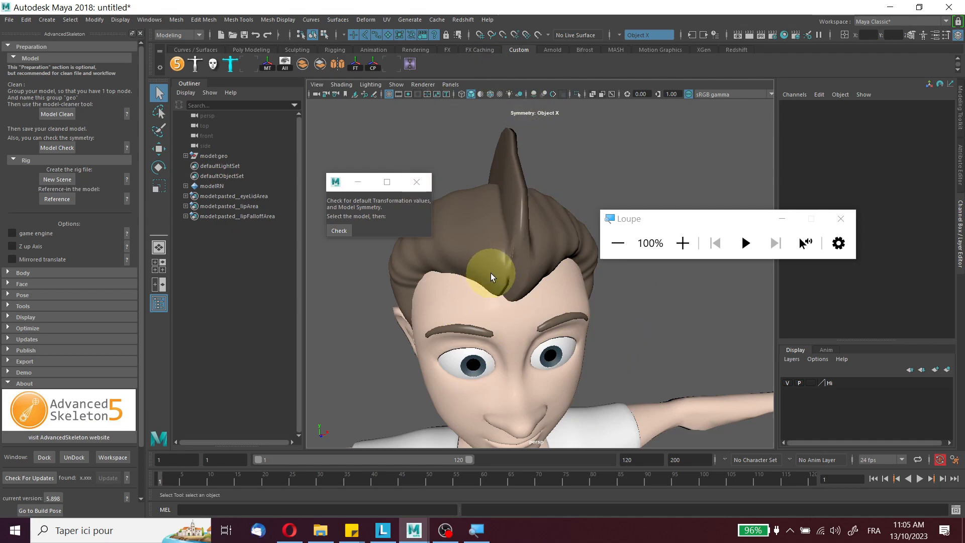
Switch back to the Tuna_model_Ready.ma scene, select the hair mesh and move the Loupe window away from the Channel Box.
mouse_move(437, 533)
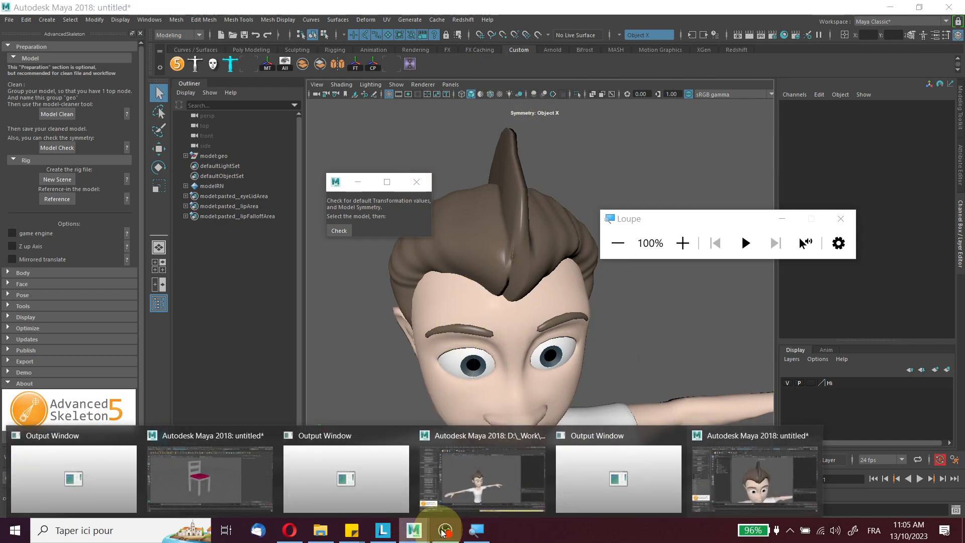
left_click(501, 487)
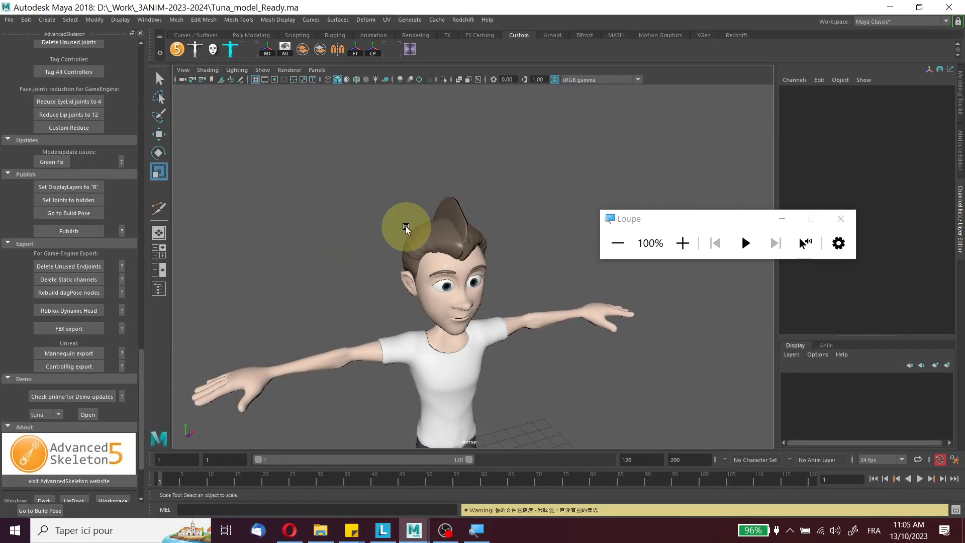
left_click_drag(405, 269, 443, 281, "alt")
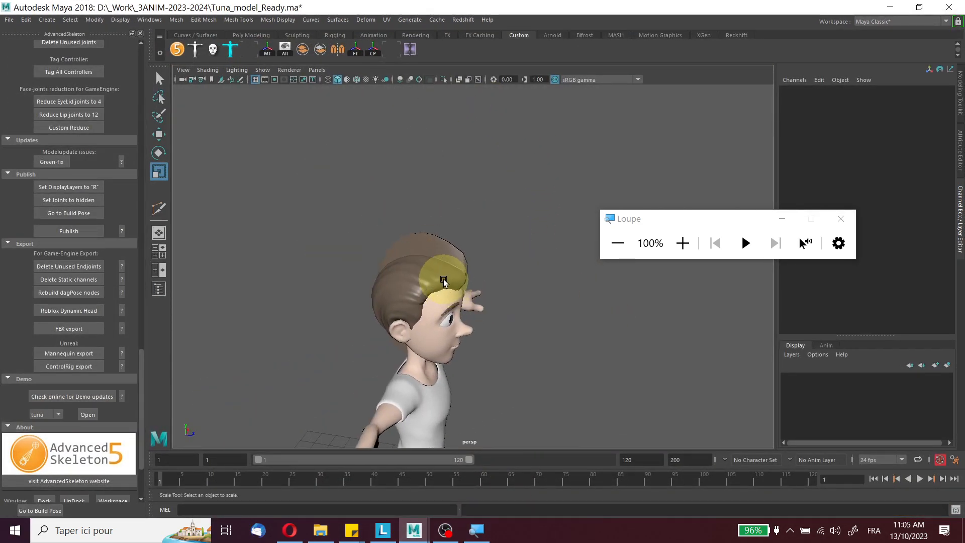
left_click(443, 281)
left_click_drag(735, 219, 595, 134)
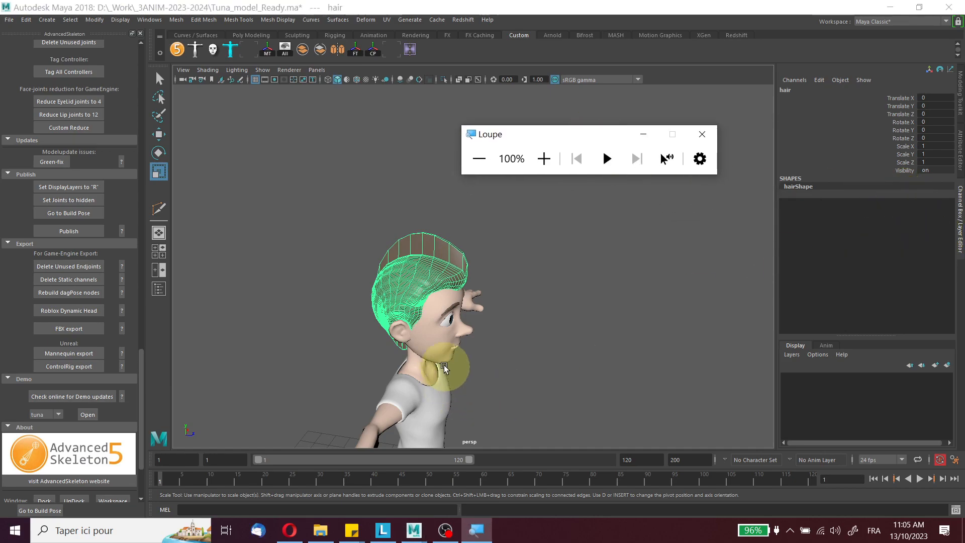
Recolour the hair mesh's hair_Shader to bright magenta-pink with hue 313.72, saturation 1 and value 1, deselect the hair and save the scene.
right_click(417, 268)
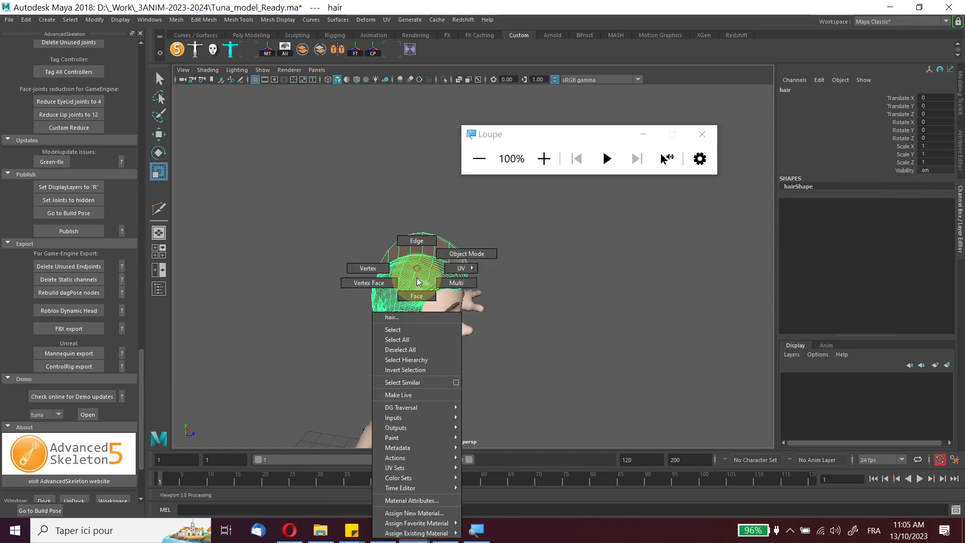
left_click(436, 500)
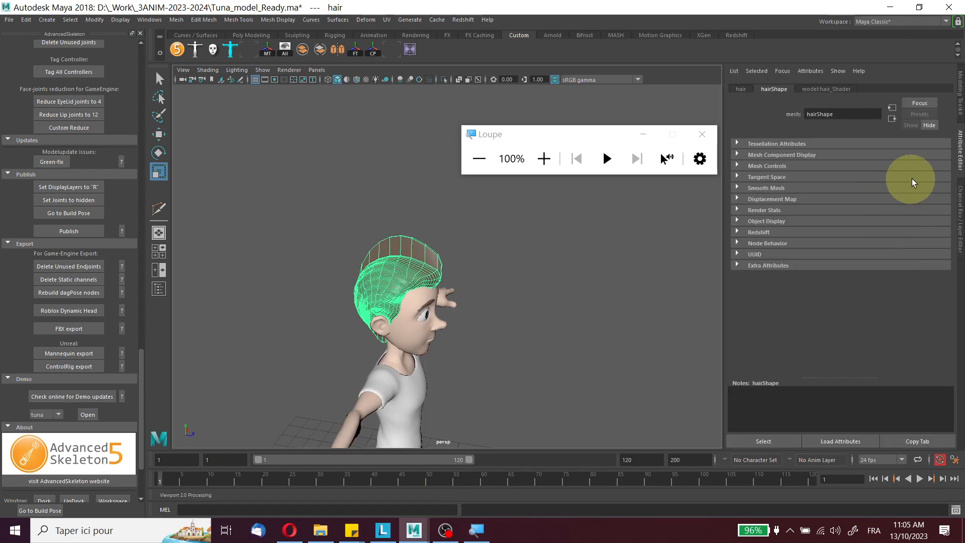
left_click(831, 89)
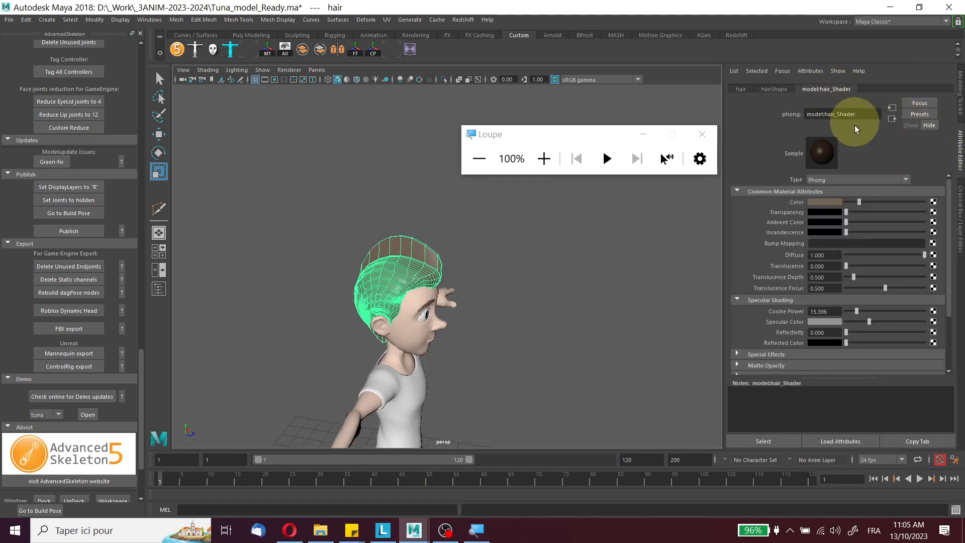
left_click(821, 203)
left_click(841, 177)
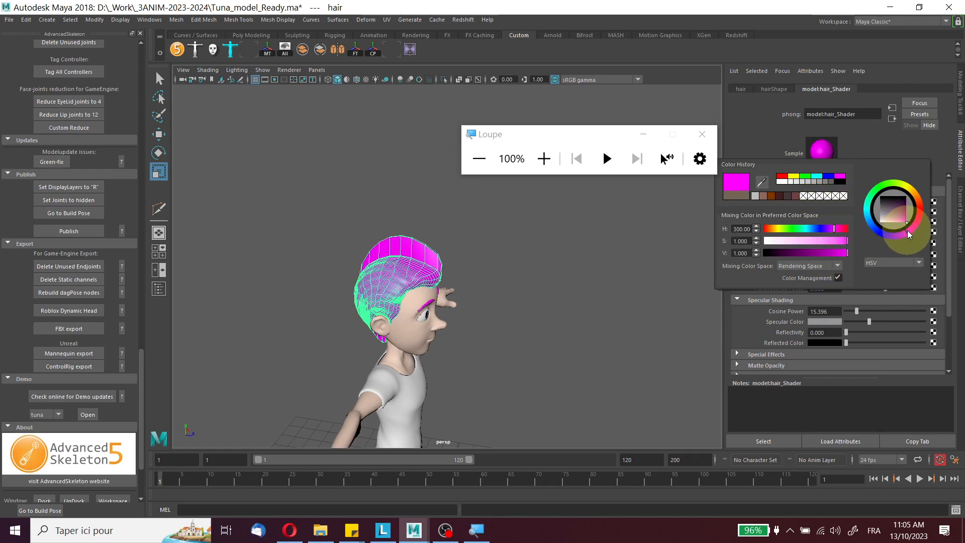
mouse_move(907, 230)
left_mouse_down()
mouse_move(896, 236)
mouse_move(921, 222)
mouse_move(915, 232)
left_mouse_up()
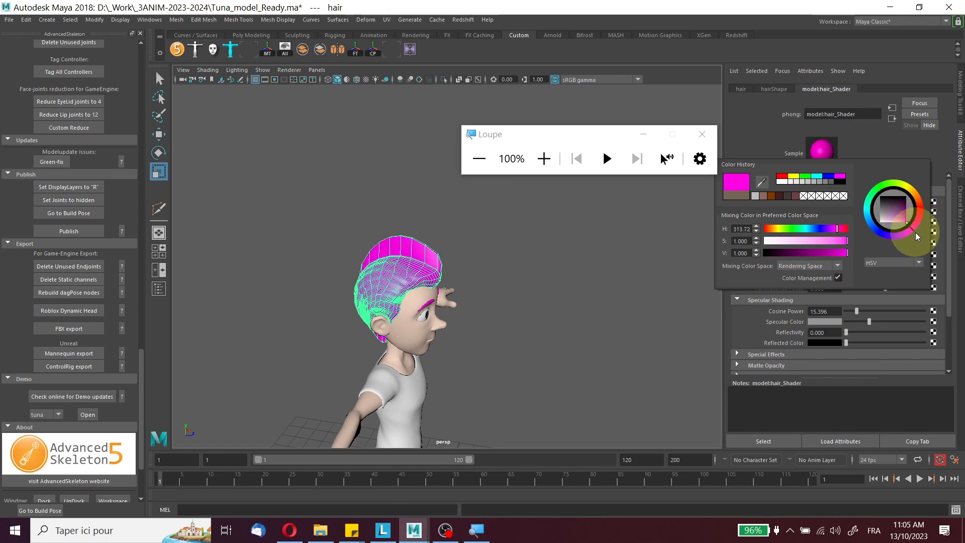
left_click(586, 317)
left_click_drag(586, 318, 547, 303, "alt")
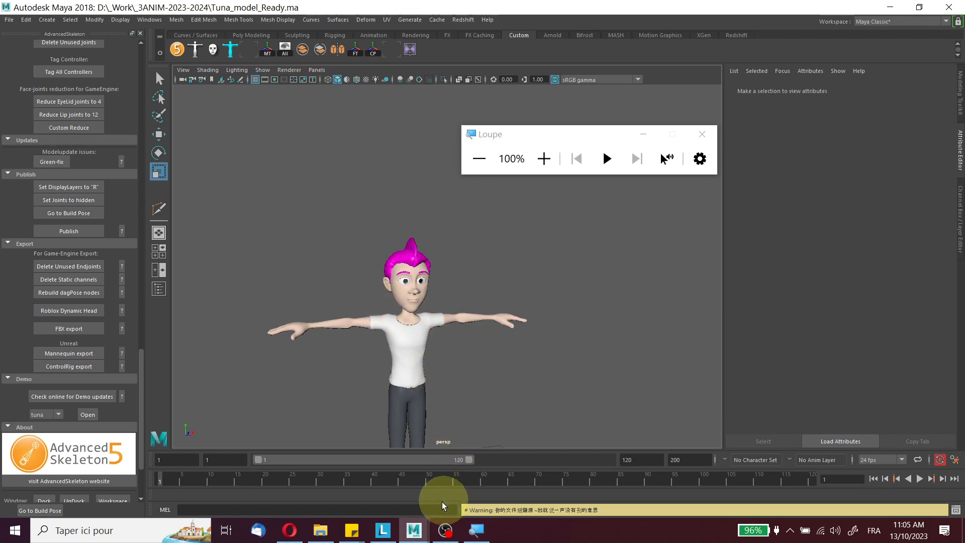
Return to the untitled rig scene and close the model check window.
mouse_move(431, 527)
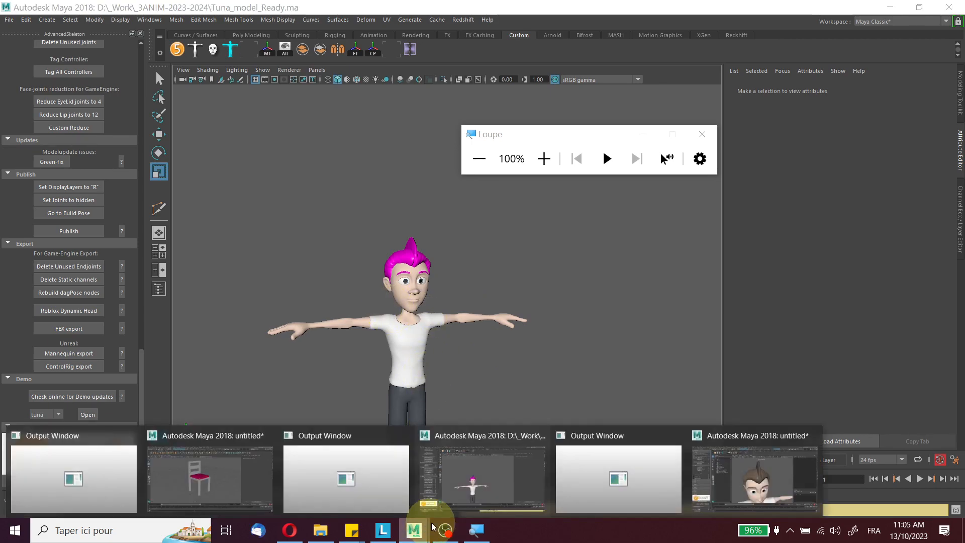
left_click(734, 482)
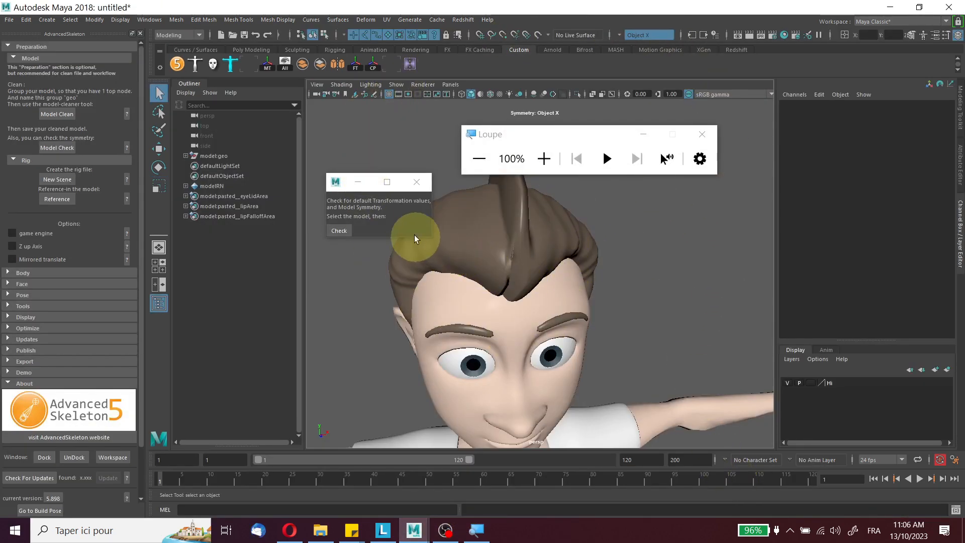
left_click(416, 184)
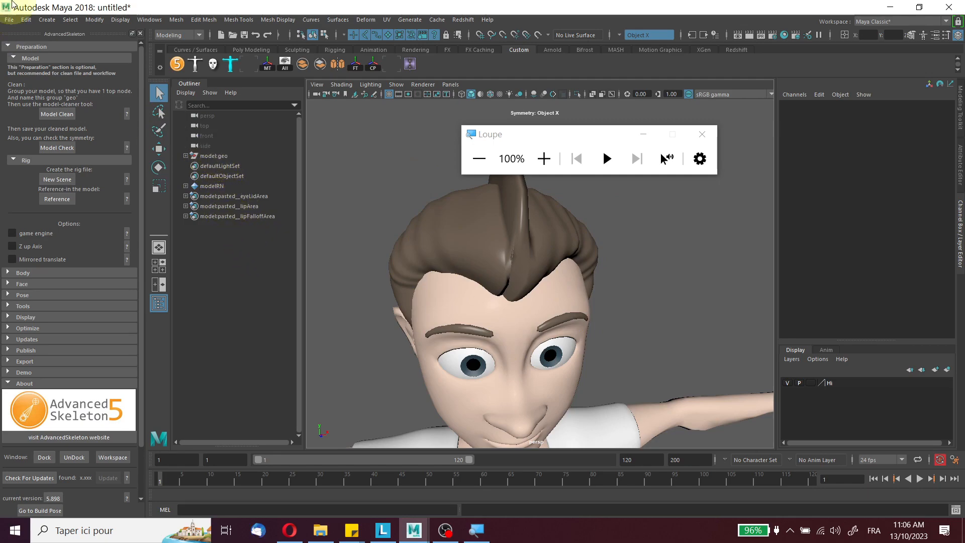
Reload the Tuna_model_Ready.ma reference in the Reference Editor, inspect the character's hair, and close the editor.
left_click(9, 20)
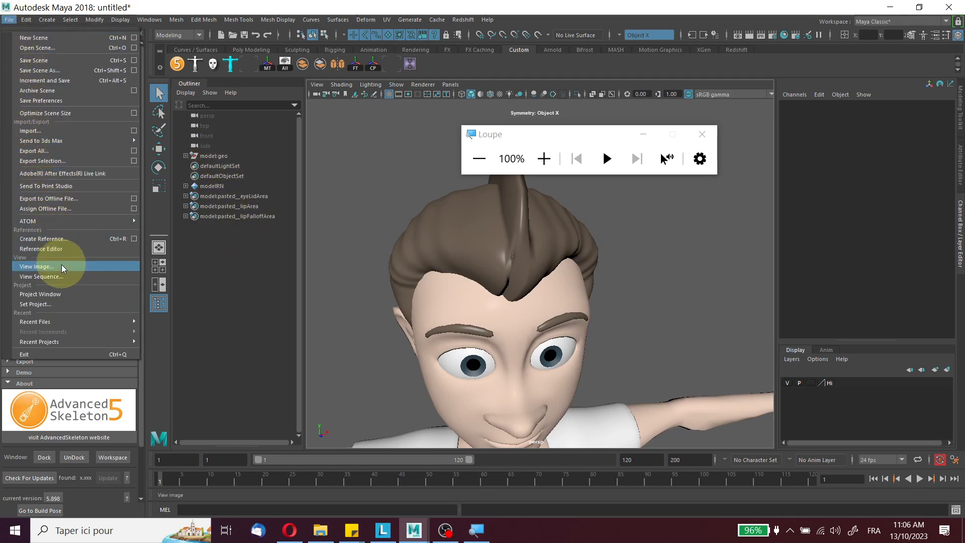
left_click(64, 249)
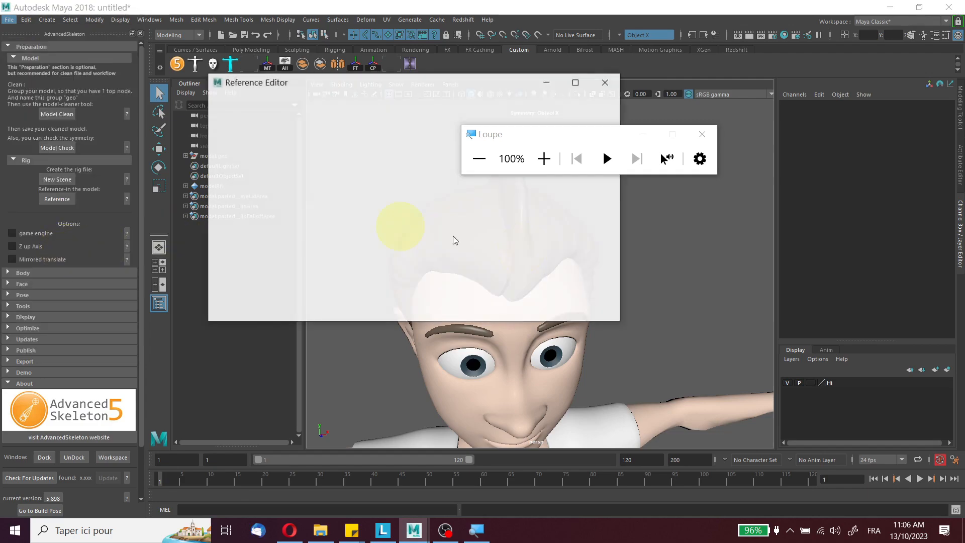
left_click(354, 193)
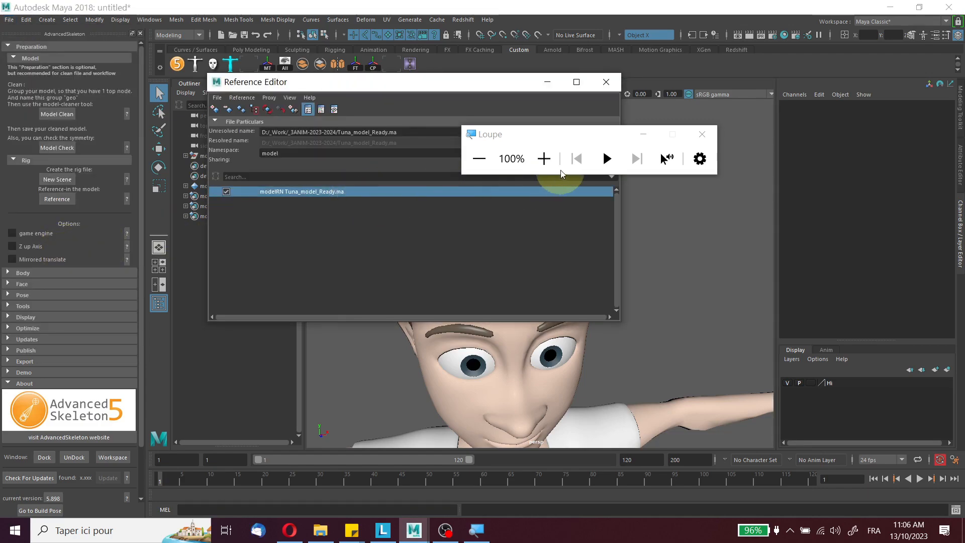
left_click_drag(537, 139, 804, 117)
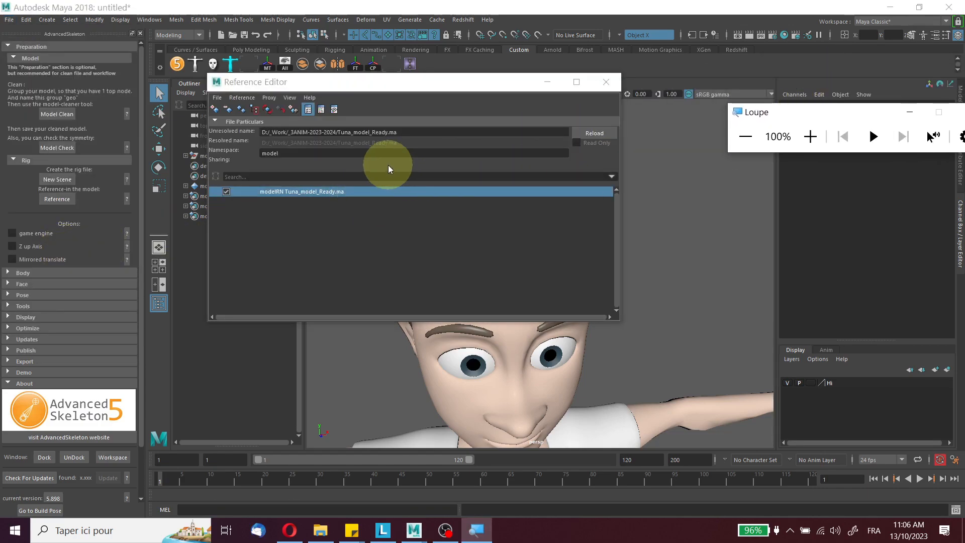
left_click_drag(321, 91, 234, 94)
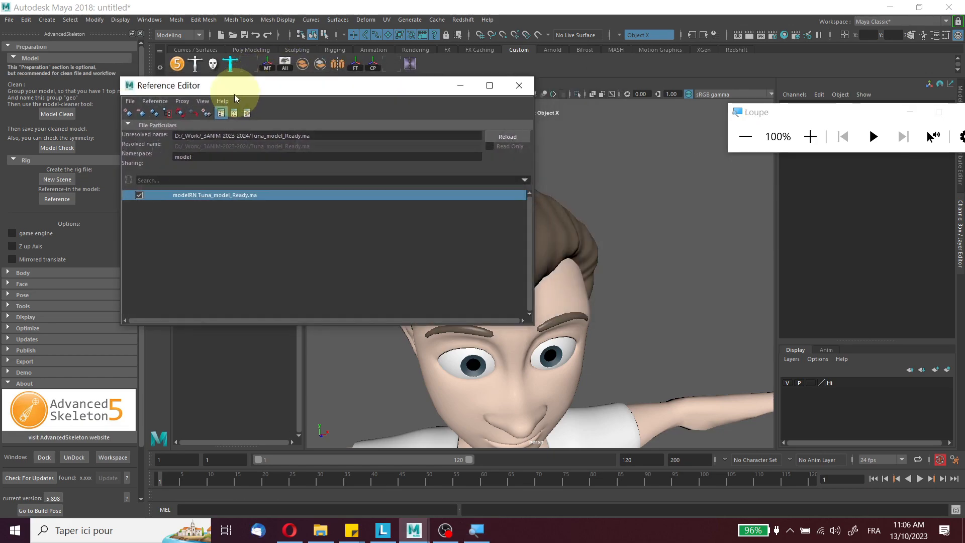
left_click(178, 114)
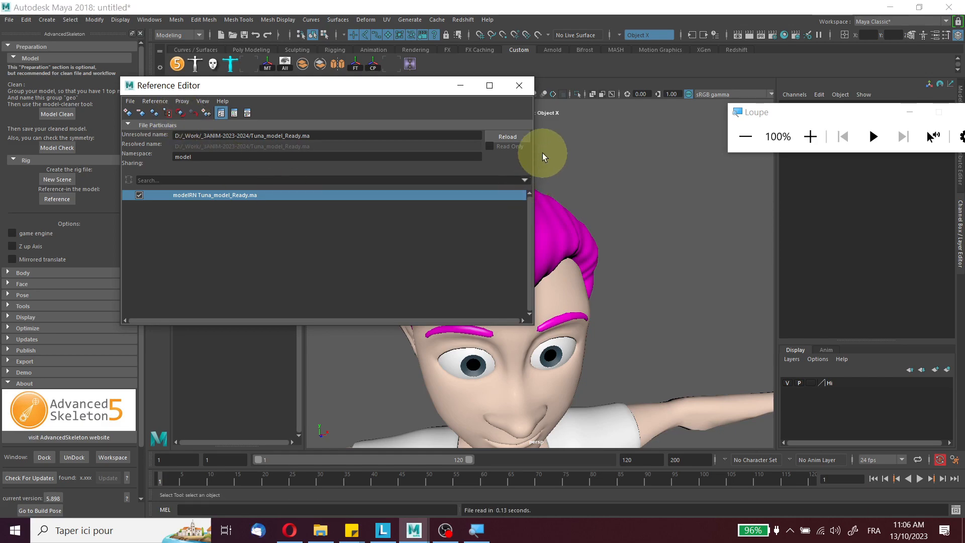
scroll(637, 263, "down", 5)
left_click_drag(636, 264, 686, 272, "alt")
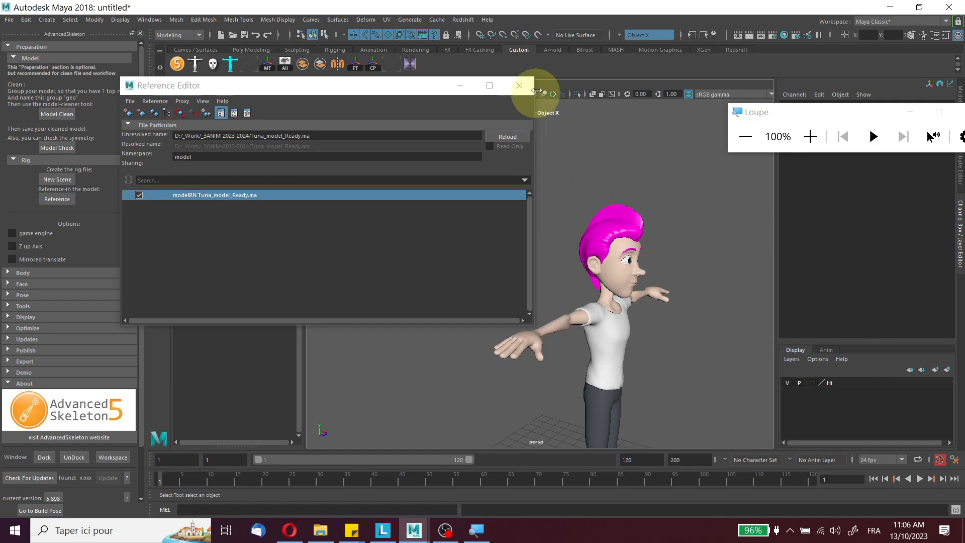
left_click(518, 87)
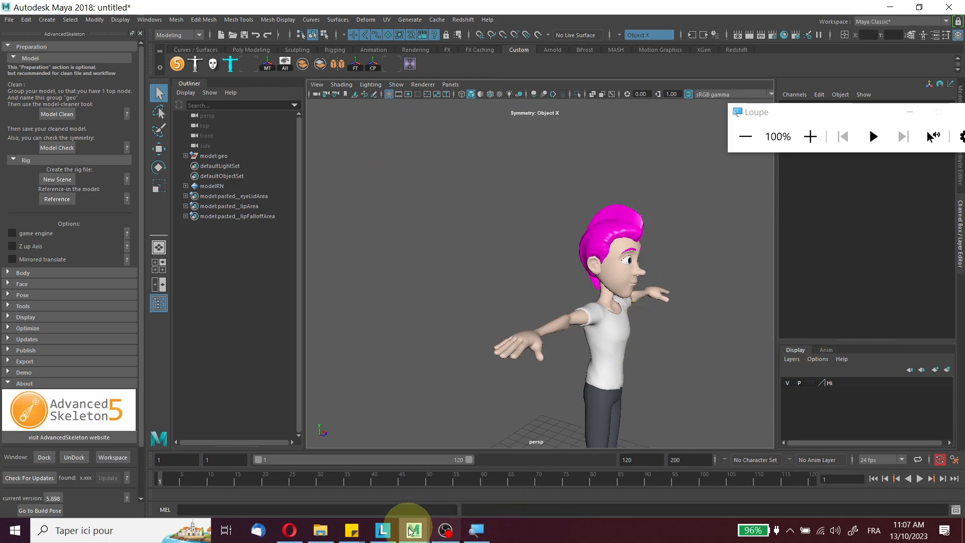
Switch to the Tuna_model_Ready.ma scene and undo the hair recolouring and the scaling of the crest faces.
mouse_move(412, 528)
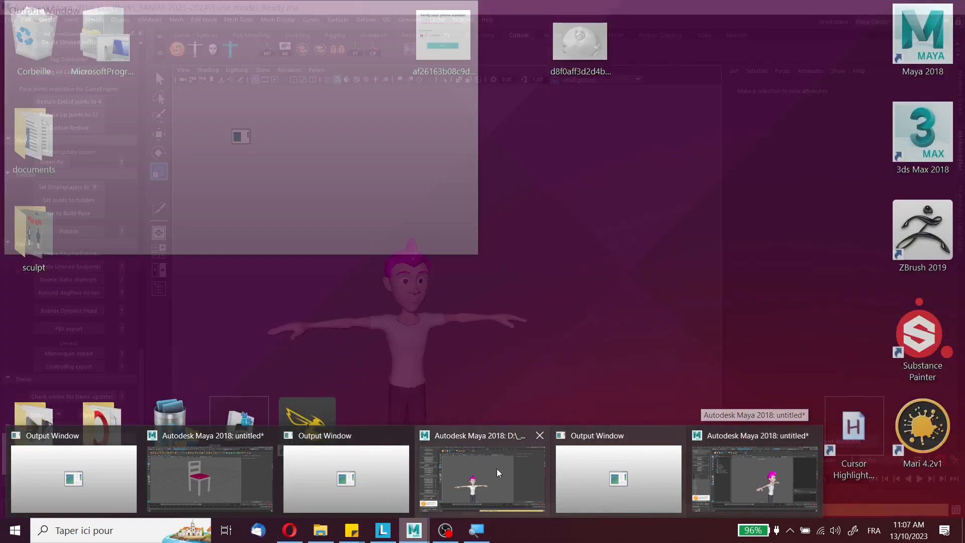
left_click(492, 470)
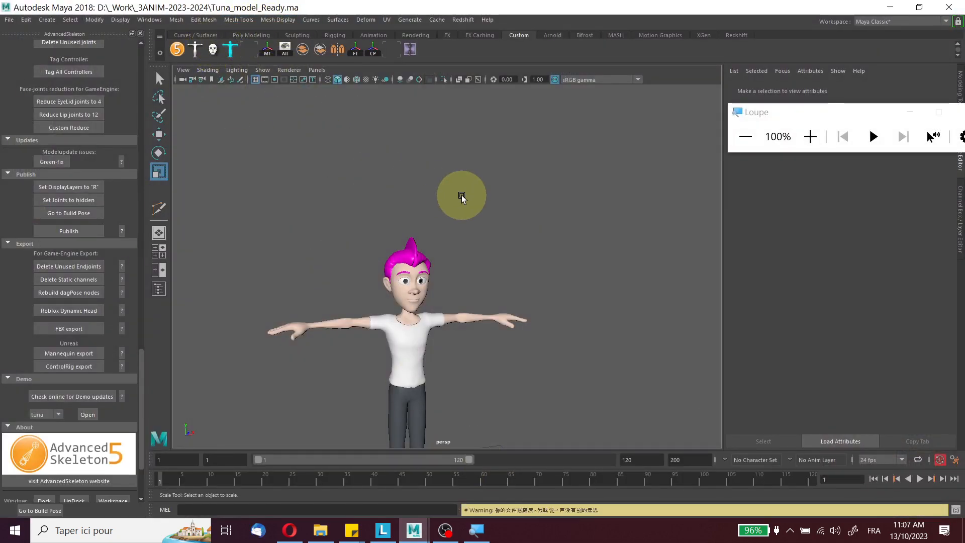
key("ctrl+z")
key("ctrl+z")
key("ctrl+z")
key("ctrl+z")
key("ctrl+z")
key("ctrl+z")
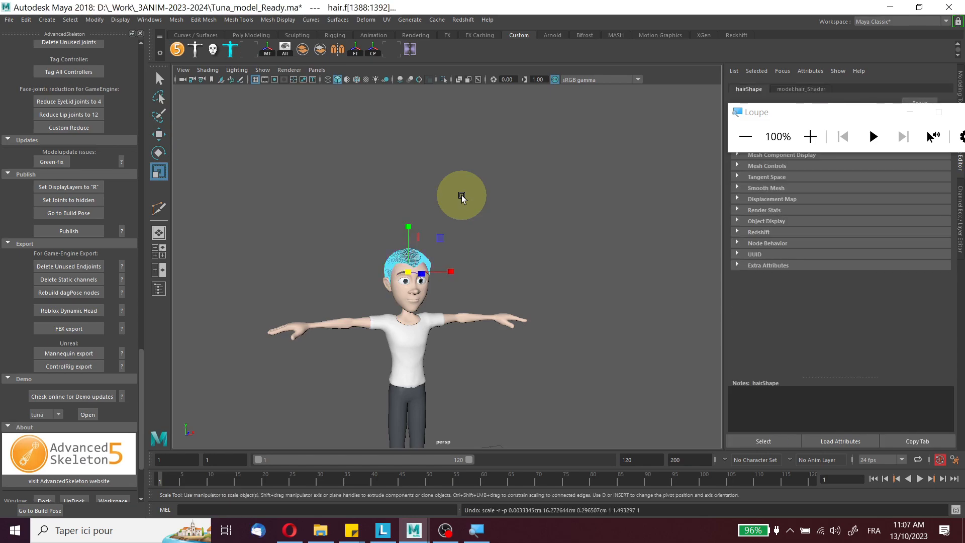
Put the hair mesh back in object mode, deselect it, and save the restored model scene.
scroll(447, 237, "up", 3)
right_click_drag(372, 245, 428, 232)
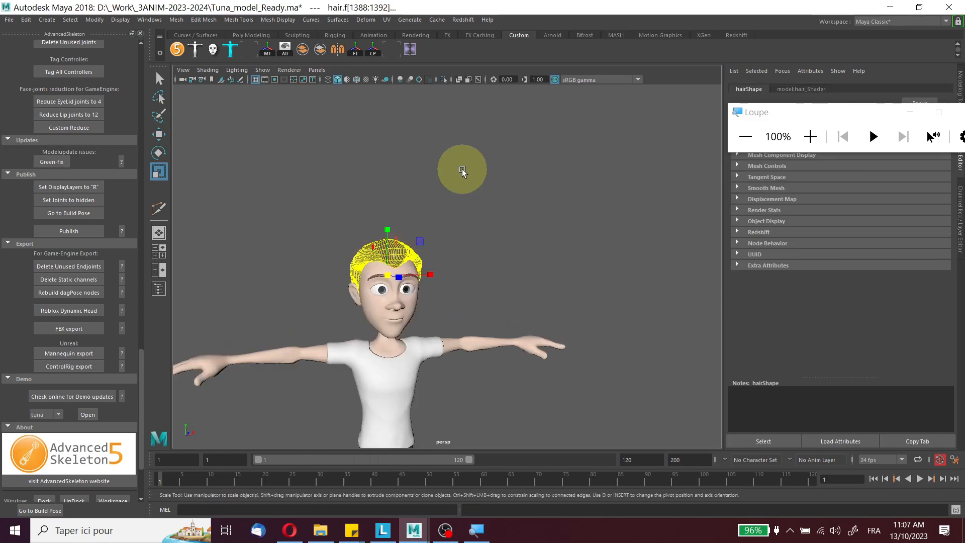
left_click(461, 169)
key("ctrl+s")
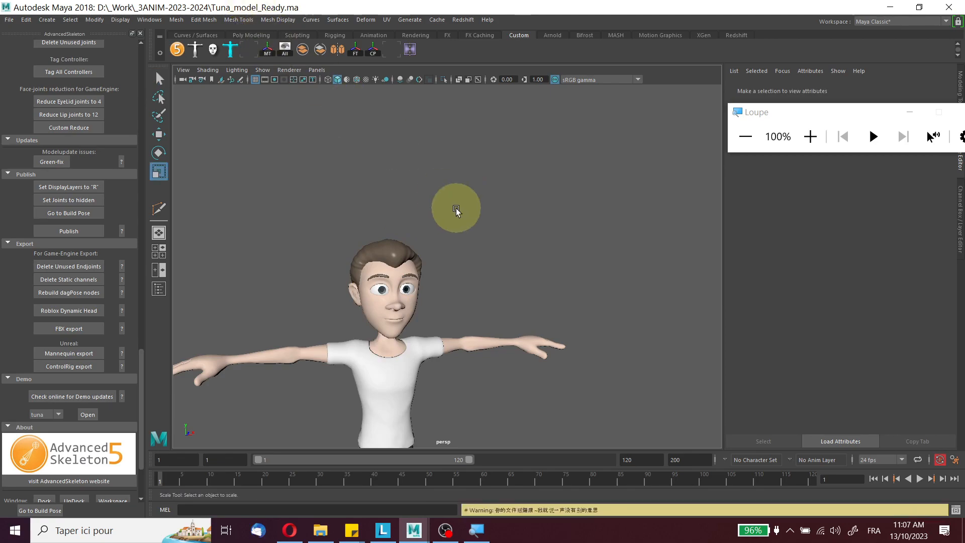
Return to the untitled rig scene, reload the Tuna_model_Ready.ma reference, close the Reference Editor, and frame the whole character.
mouse_move(419, 528)
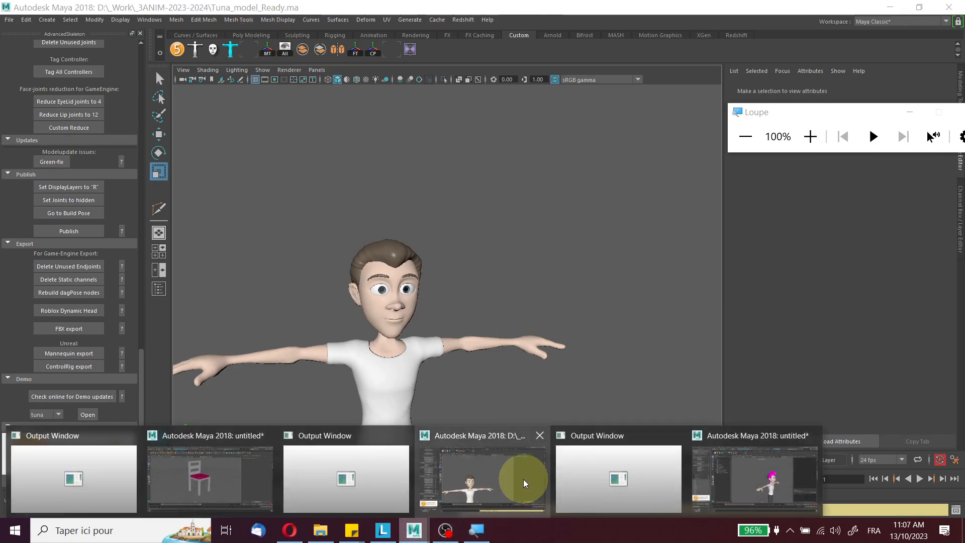
left_click(759, 485)
scroll(617, 189, "up", 5)
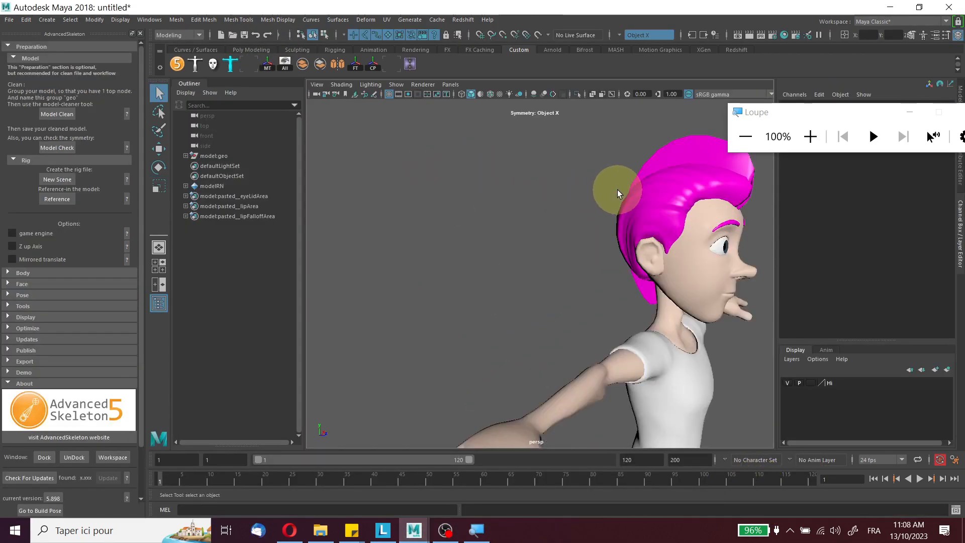
left_click(9, 20)
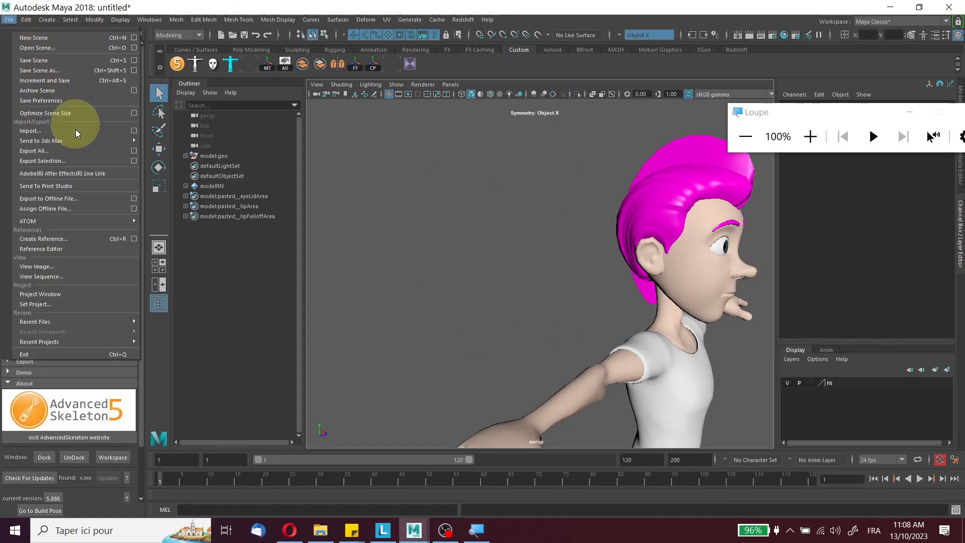
left_click(84, 250)
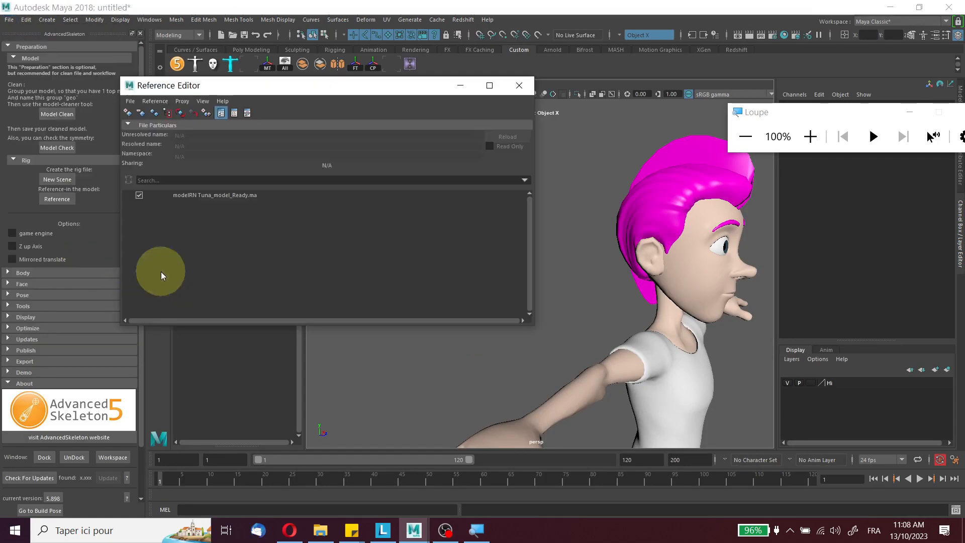
left_click(246, 196)
left_click(182, 111)
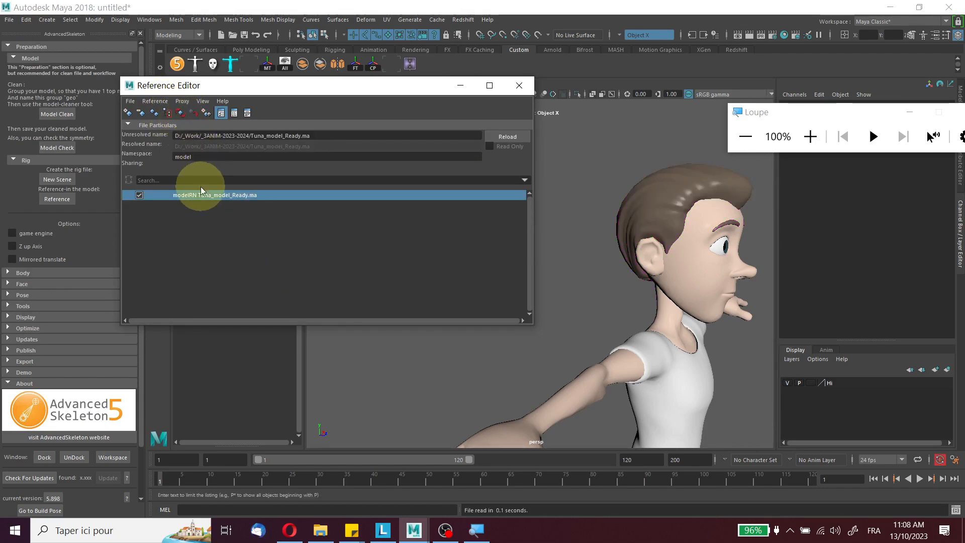
left_click(523, 91)
key("f")
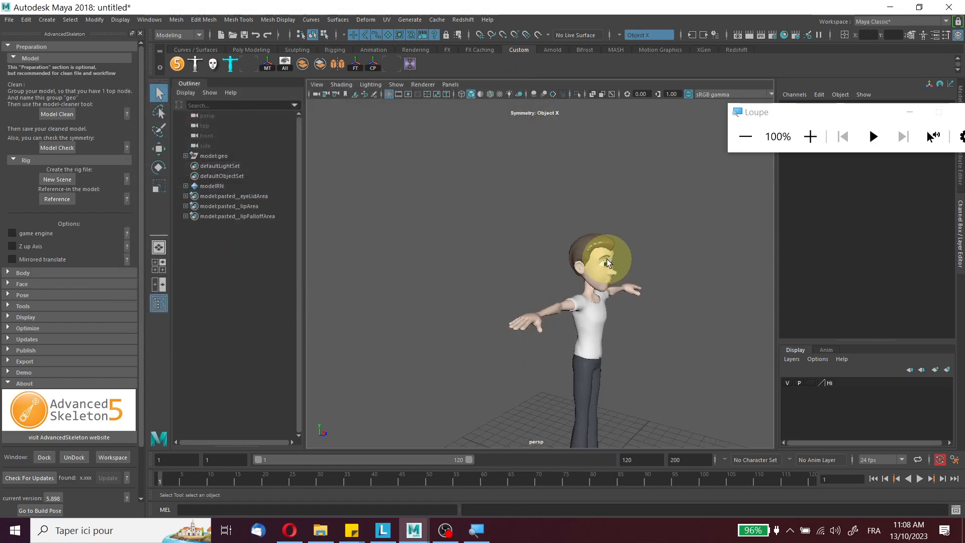
left_click_drag(610, 261, 541, 282, "alt")
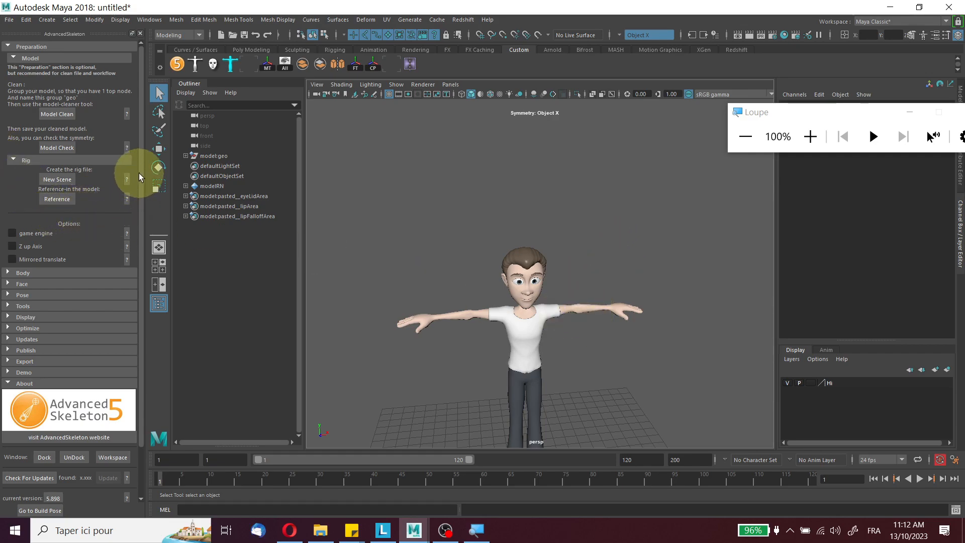
Import the biped.ma FitSkeleton from Advanced Skeleton's Body Fit options and inspect its joints around the character's shoulder and arm.
left_click_drag(140, 171, 63, 216)
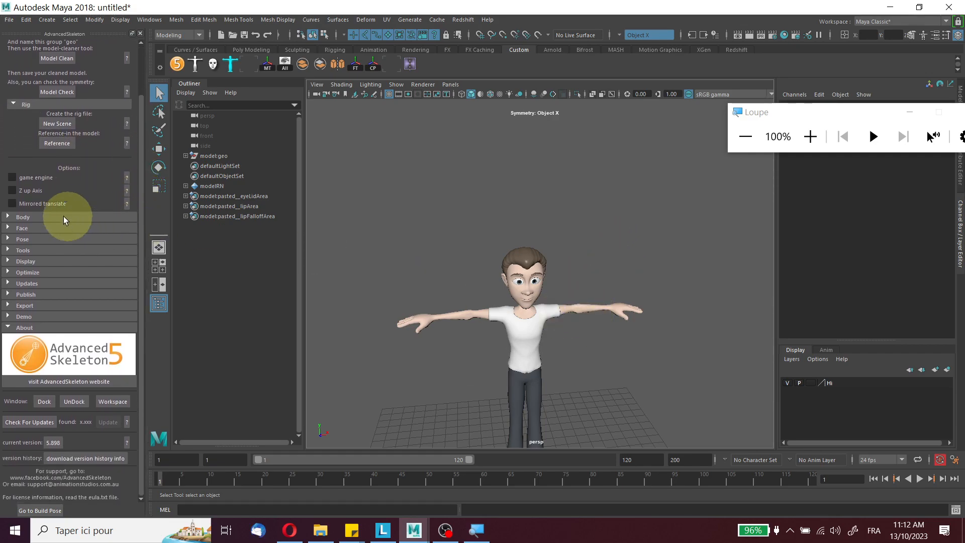
left_click(14, 216)
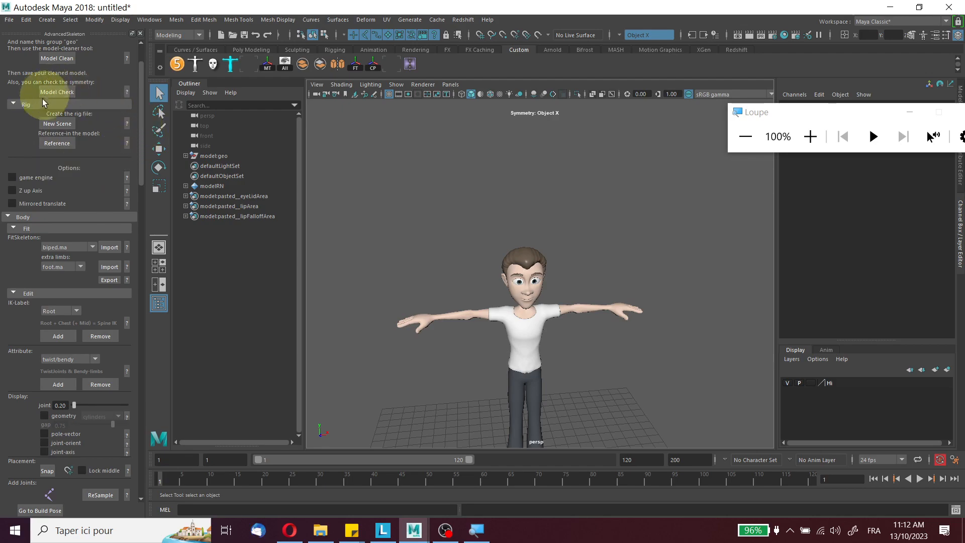
left_click(93, 248)
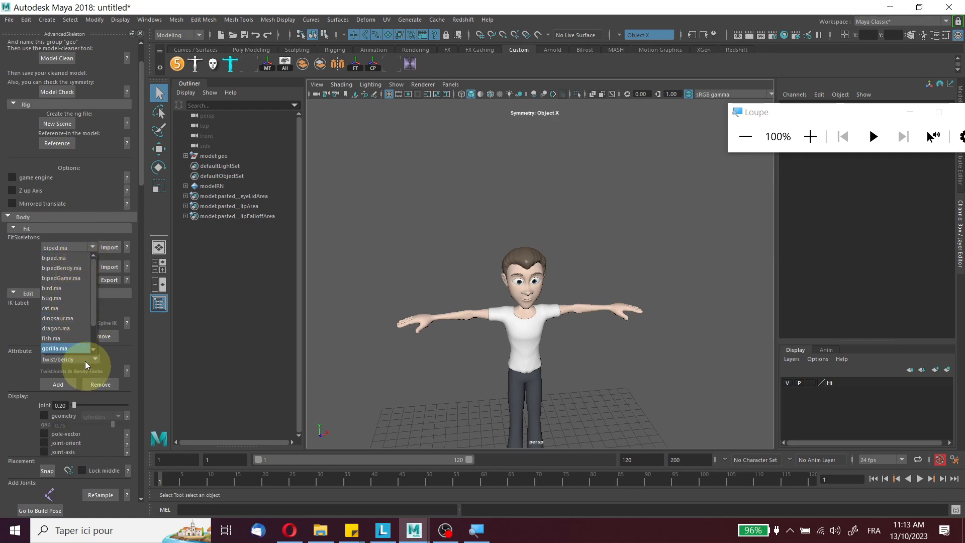
left_click(78, 234)
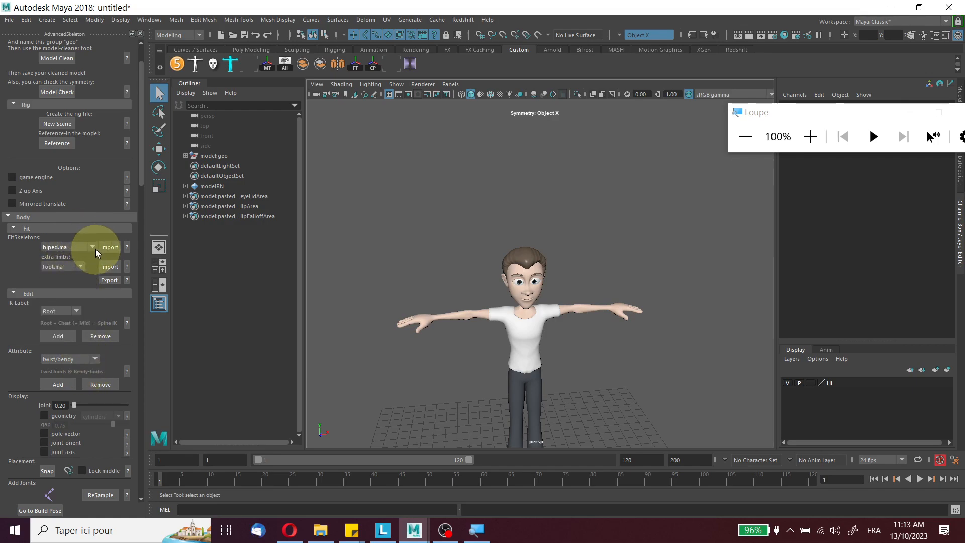
left_click(107, 246)
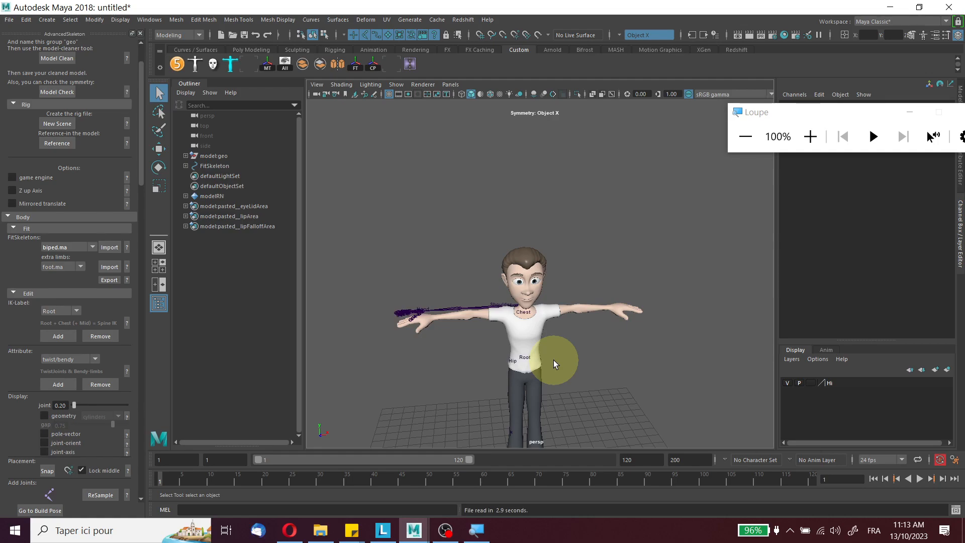
left_click_drag(603, 381, 601, 407, "alt")
scroll(587, 372, "up", 8)
middle_click_drag(587, 372, 728, 326, "alt")
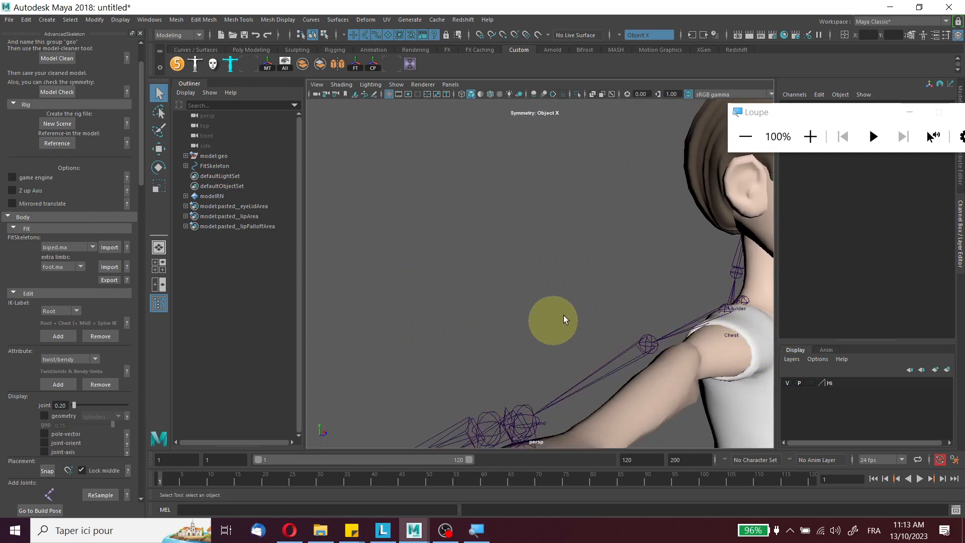
Turn on X-Ray Joints shading in the perspective view so the fit skeleton's joints show through the character mesh.
left_click_drag(544, 329, 582, 268, "alt")
right_click_drag(582, 268, 505, 244, "alt")
left_click_drag(506, 244, 576, 264, "alt")
middle_click_drag(576, 264, 543, 246, "alt")
left_click_drag(542, 245, 500, 250, "alt")
middle_click_drag(513, 254, 545, 195, "alt")
right_click_drag(678, 263, 599, 352, "alt")
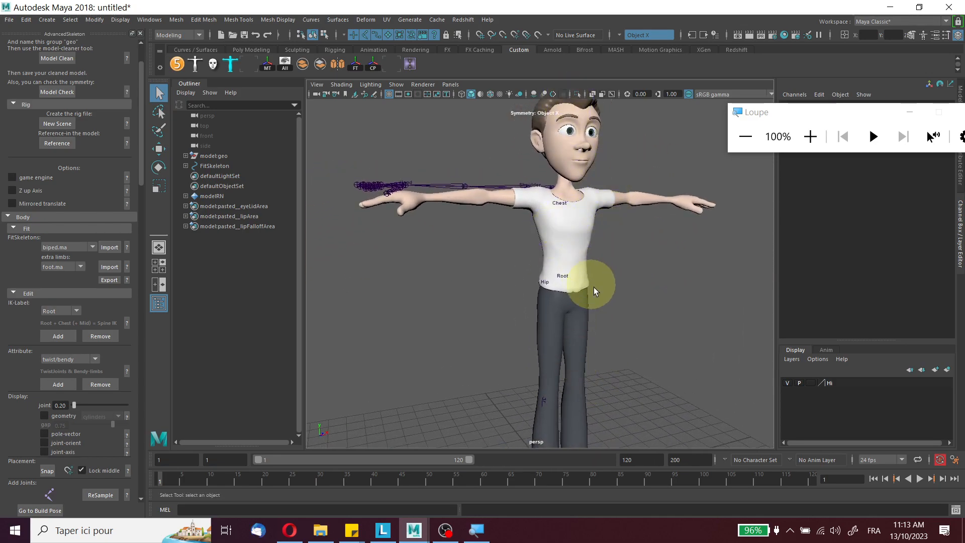
left_click(317, 85)
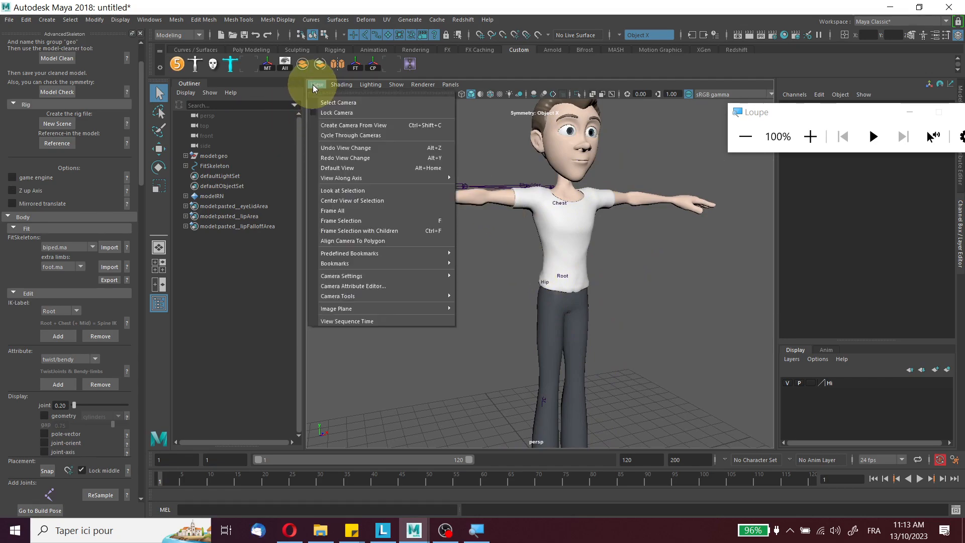
mouse_move(340, 85)
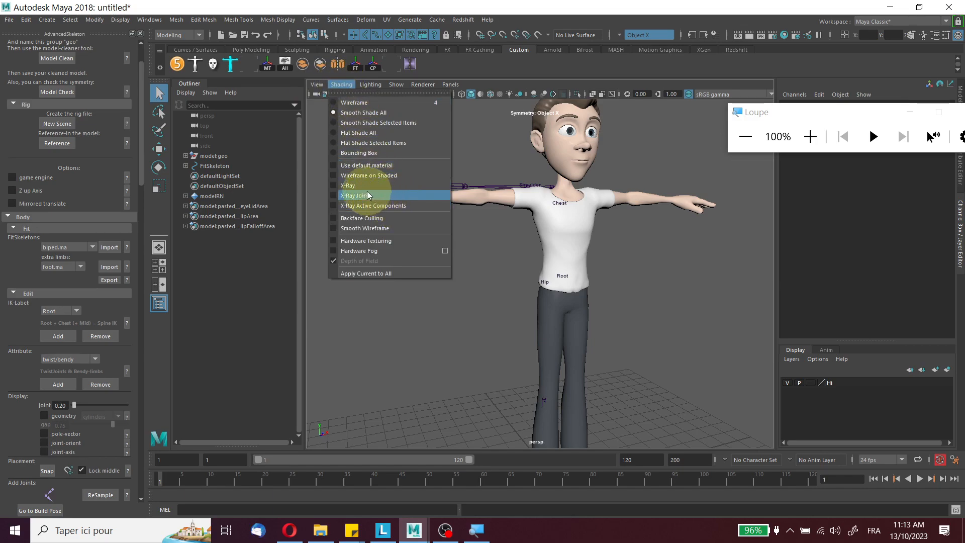
left_click(333, 196)
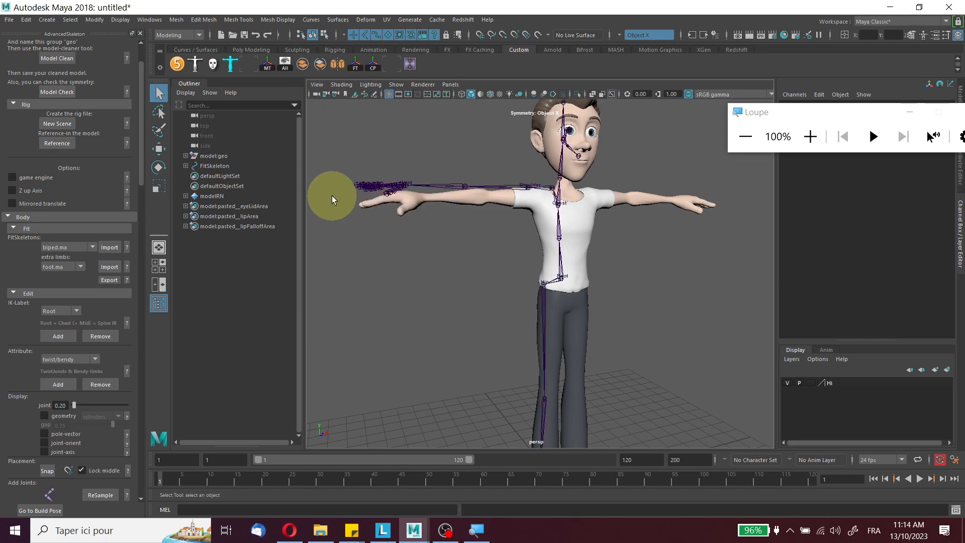
Examine how the fit skeleton's joints line up with the character, from the head and arm down to the foot.
scroll(595, 237, "down", 4)
left_click_drag(621, 262, 623, 296, "alt")
scroll(595, 266, "up", 5)
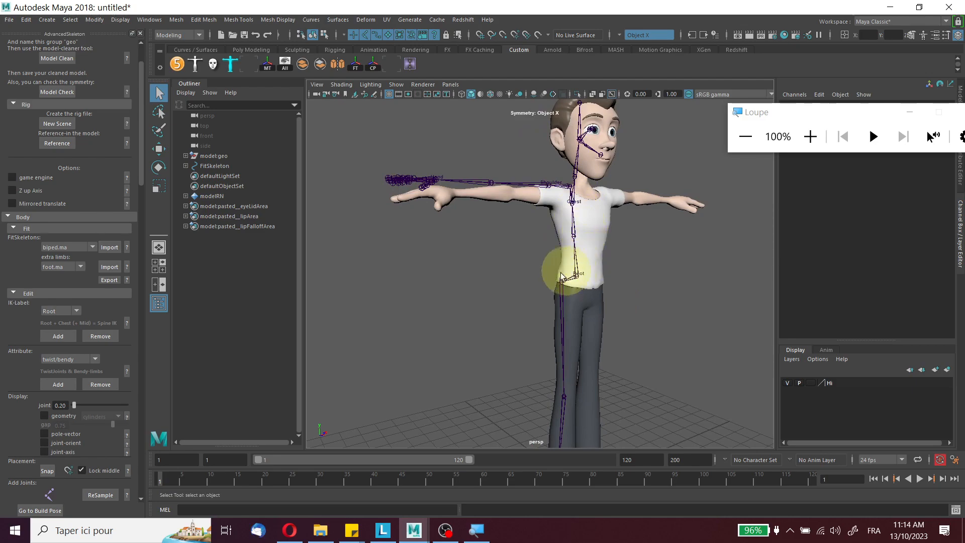
middle_click_drag(556, 424, 595, 372, "alt")
left_click_drag(517, 176, 518, 295, "alt")
scroll(557, 321, "down", 5)
left_click_drag(556, 320, 576, 293, "alt")
scroll(563, 319, "up", 5)
middle_click_drag(603, 440, 607, 336, "alt")
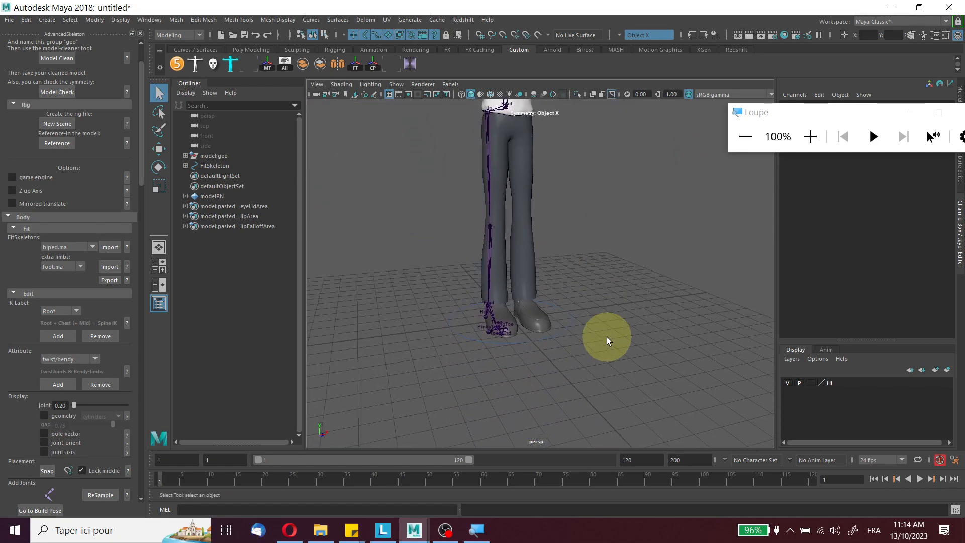
Select the whole FitSkeleton by its control circle around the character's feet.
left_click(569, 321)
left_click_drag(613, 292, 583, 302, "alt")
scroll(583, 302, "down", 5)
middle_click_drag(631, 348, 654, 430, "alt")
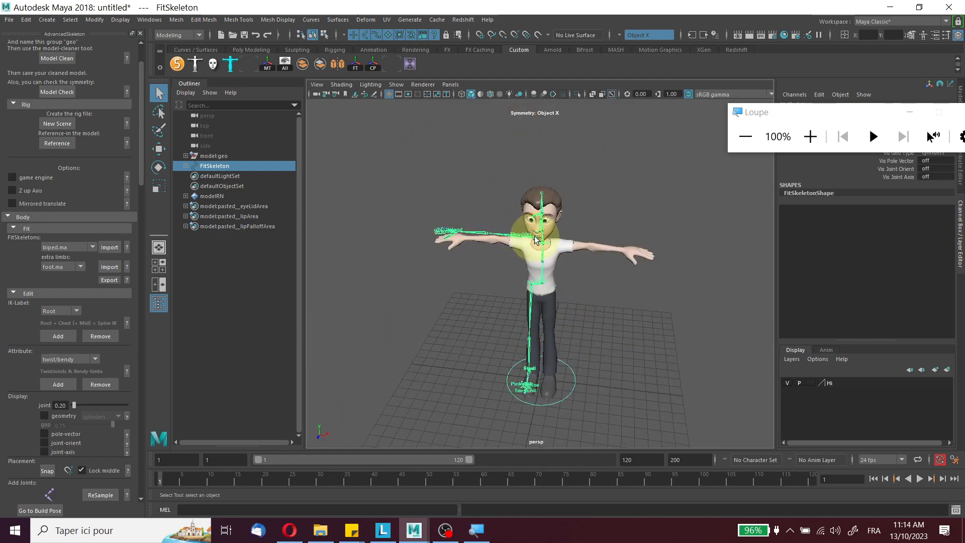